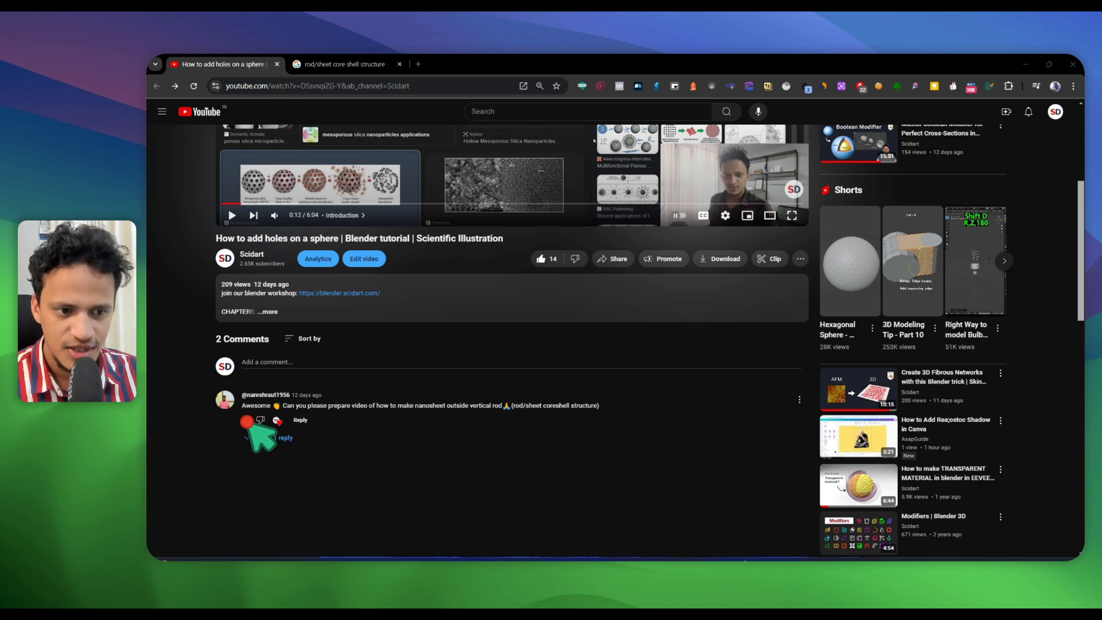
# - Bring up the rod/sheet core shell structure image results and examine the ScienceDirect figure of nanosheets around rods
pyautogui.click(345, 65)
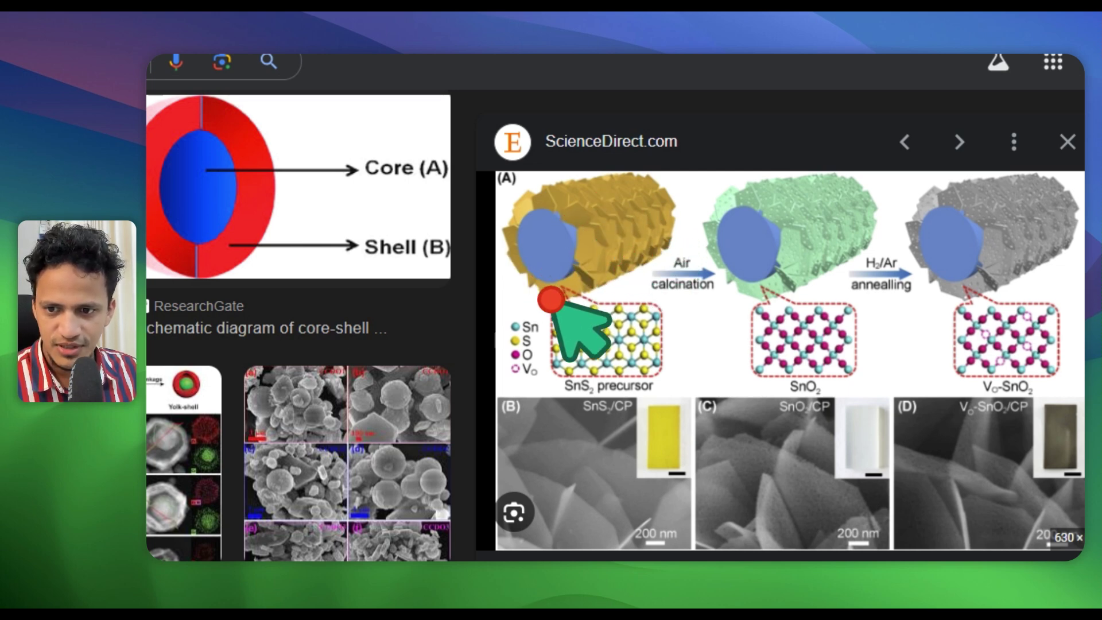
pyautogui.scroll(-5, 525, 255)
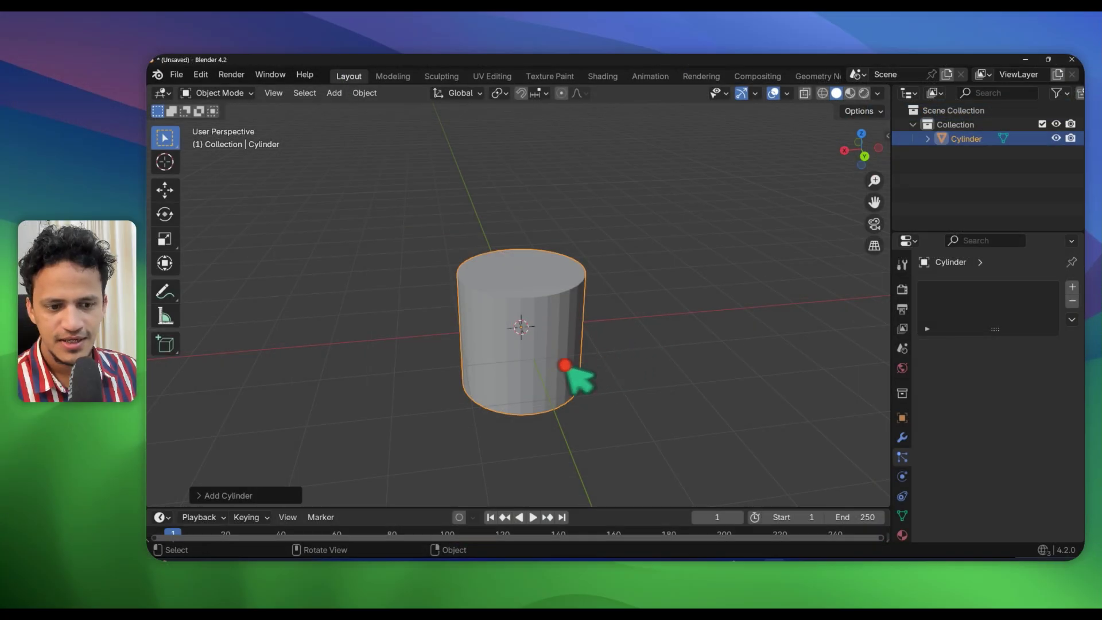
# - Add a particle system to the cylinder and set its type to Hair
pyautogui.scroll(-2, 588, 304)
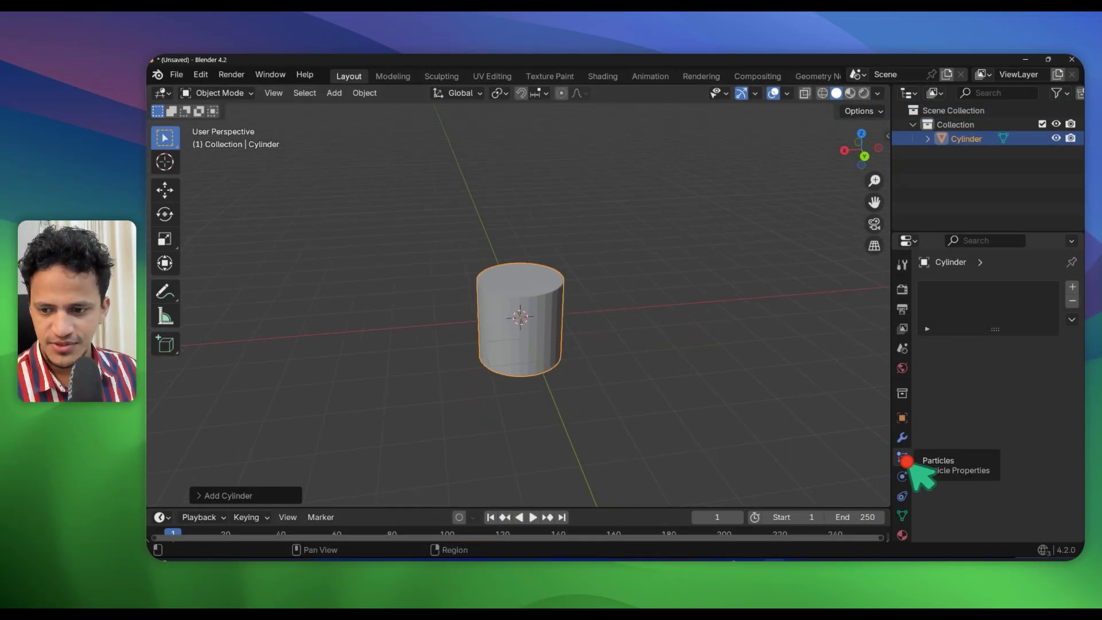
pyautogui.click(1072, 287)
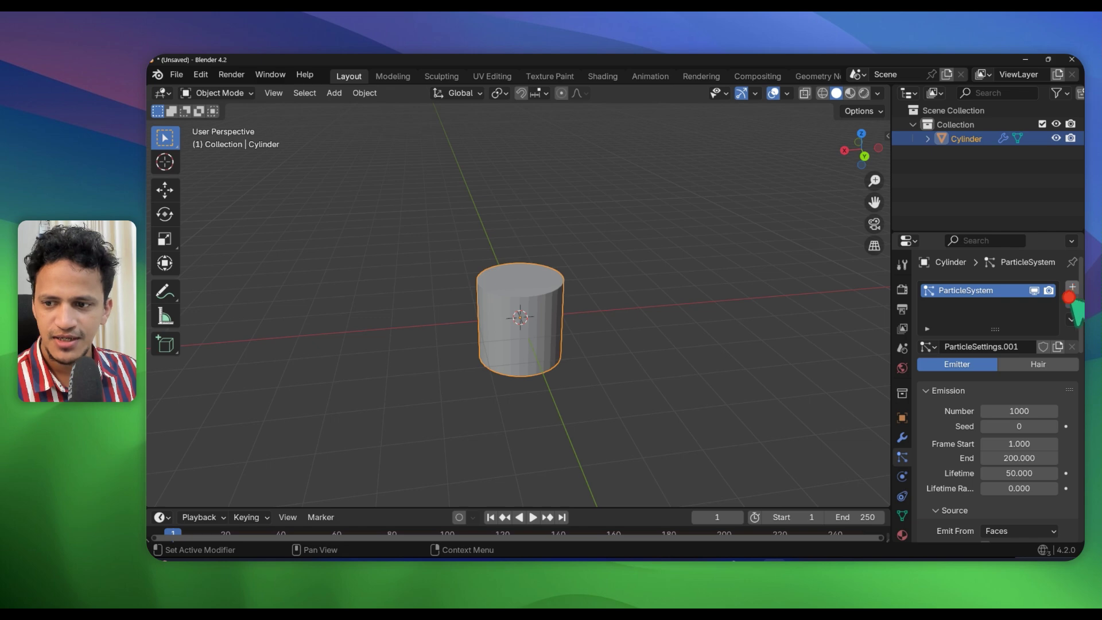
pyautogui.click(1032, 365)
pyautogui.scroll(-4, 983, 423)
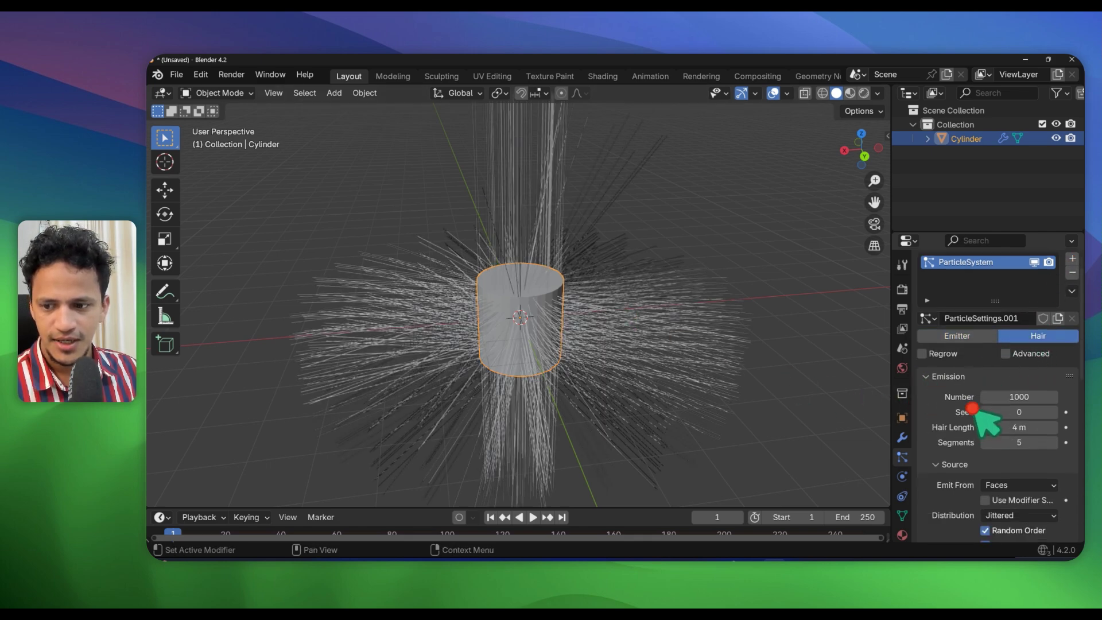
# - Review the hair emission source options and examine how strands emit from the cylinder's side, top and bottom faces
pyautogui.click(945, 408)
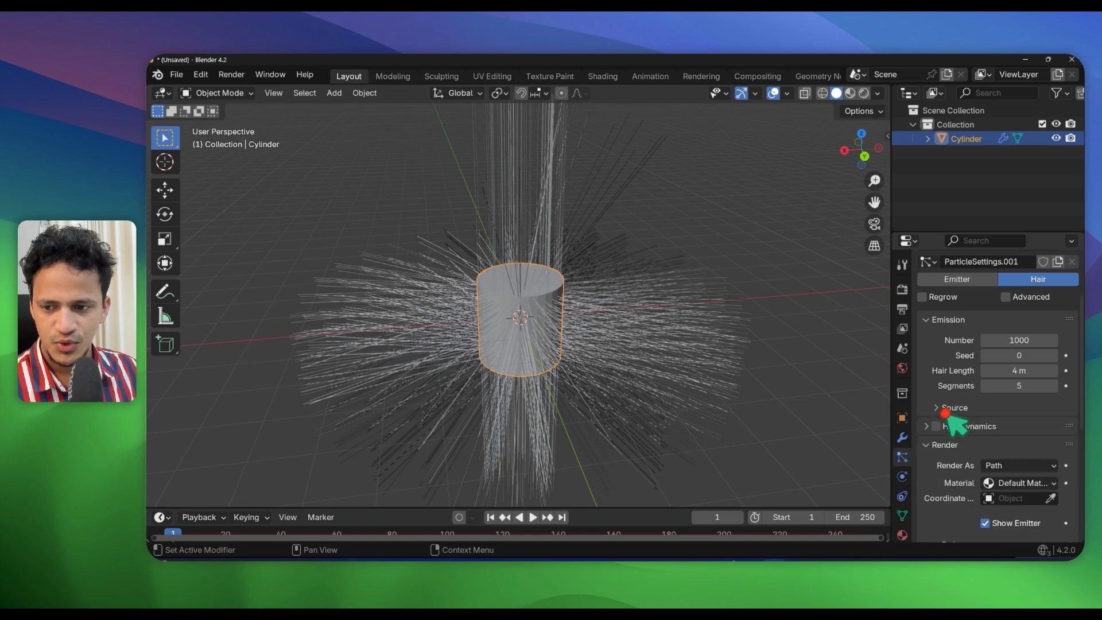
pyautogui.click(948, 411)
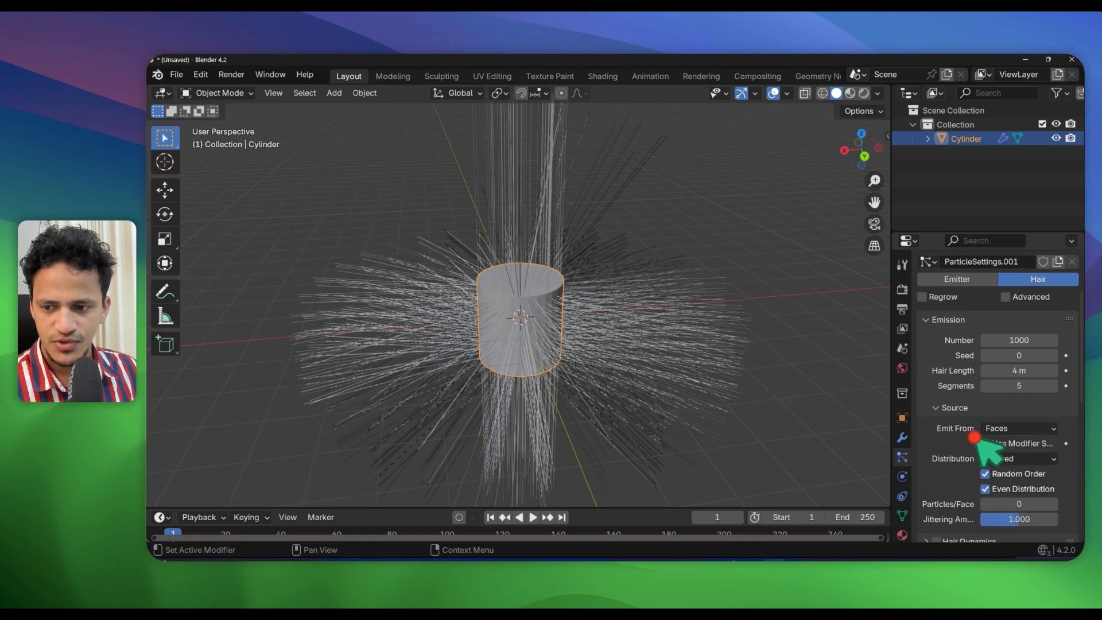
pyautogui.click(1026, 430)
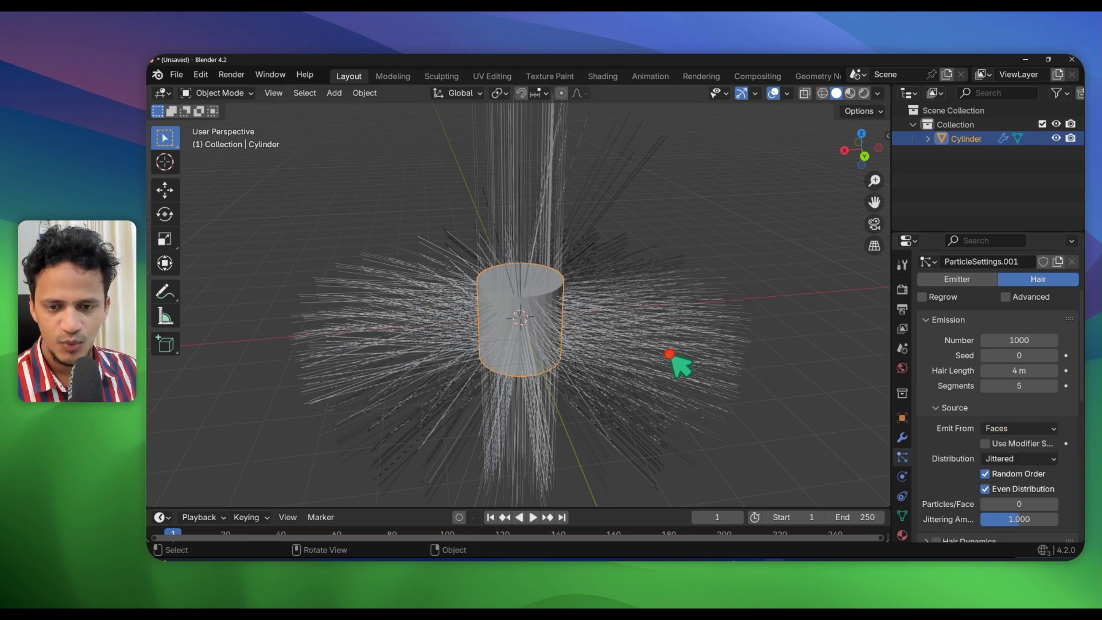
pyautogui.moveTo(669, 354); pyautogui.dragTo(567, 308, button='middle')
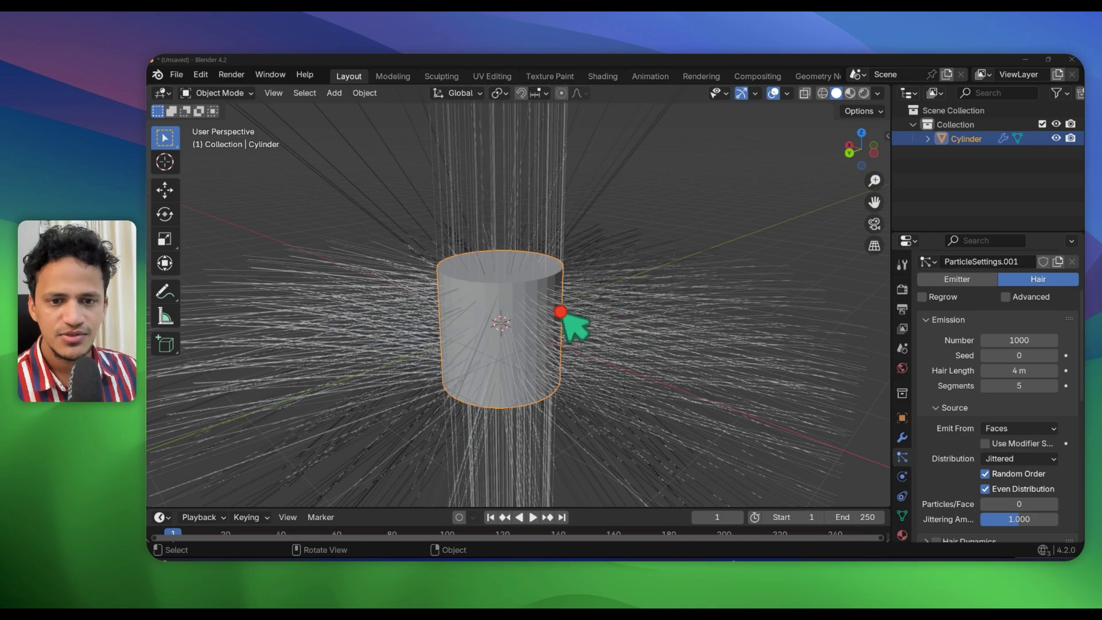
pyautogui.scroll(5, 491, 230)
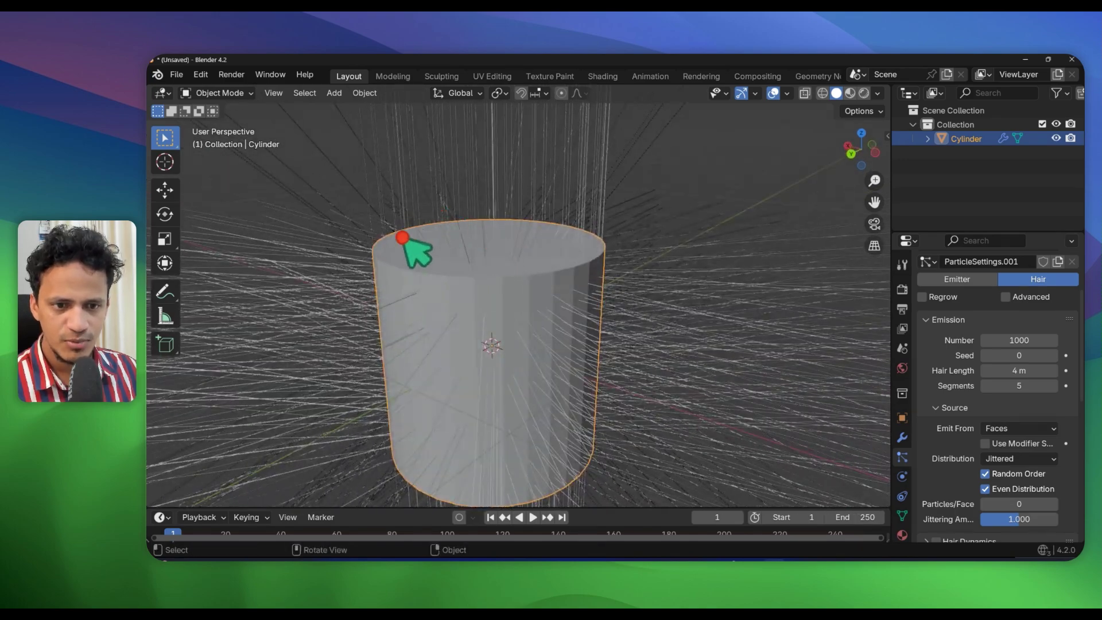
pyautogui.scroll(-5, 574, 253)
pyautogui.moveTo(557, 250); pyautogui.dragTo(558, 450, button='middle')
pyautogui.scroll(2, 590, 283)
pyautogui.moveTo(590, 283); pyautogui.dragTo(562, 232, button='middle')
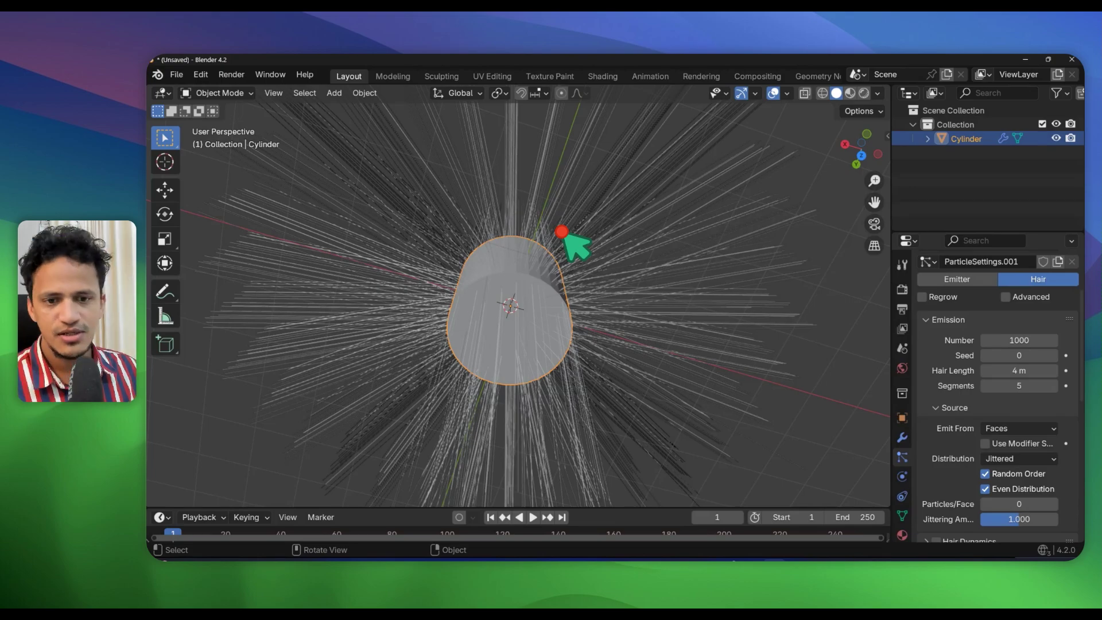
pyautogui.moveTo(536, 305); pyautogui.dragTo(511, 270, button='middle')
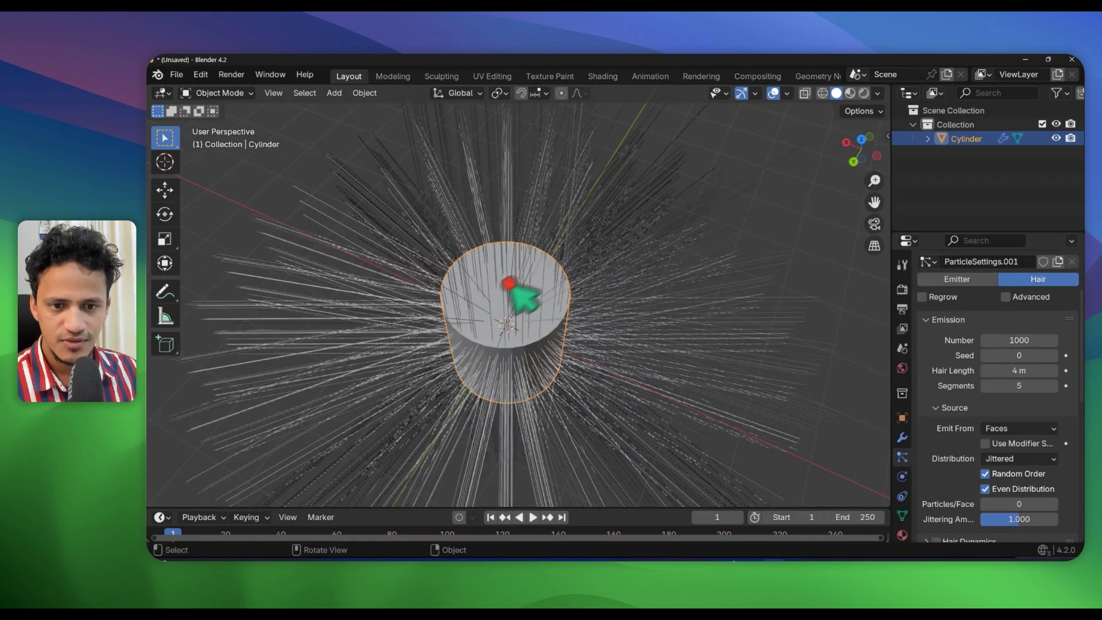
pyautogui.scroll(3, 505, 292)
pyautogui.scroll(-3, 484, 290)
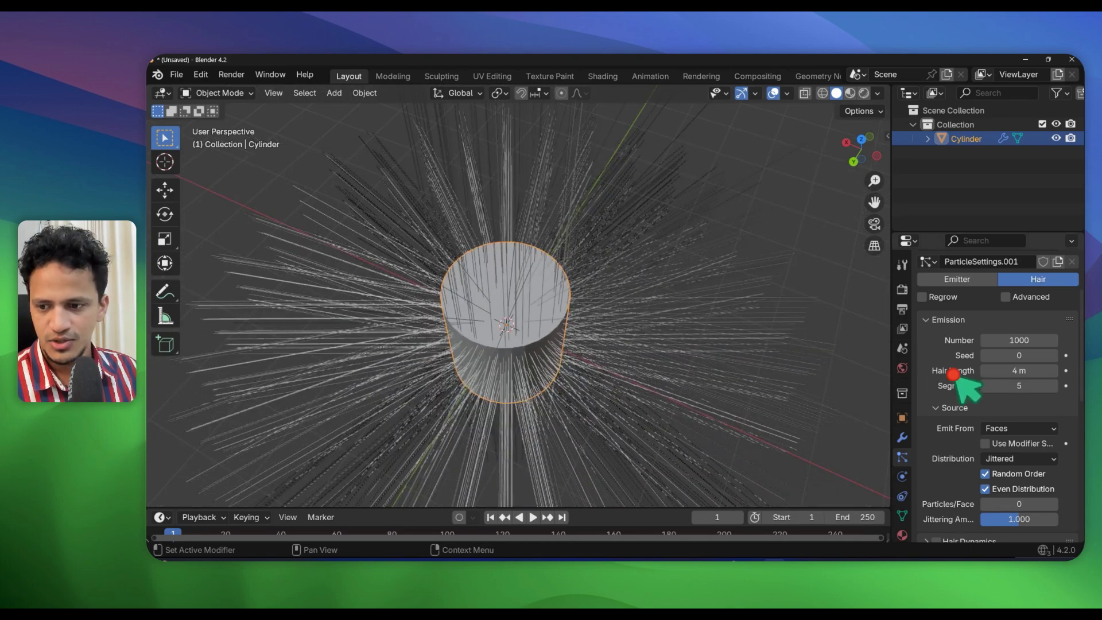
# - Set the hair emission source to Vertices
pyautogui.click(1001, 429)
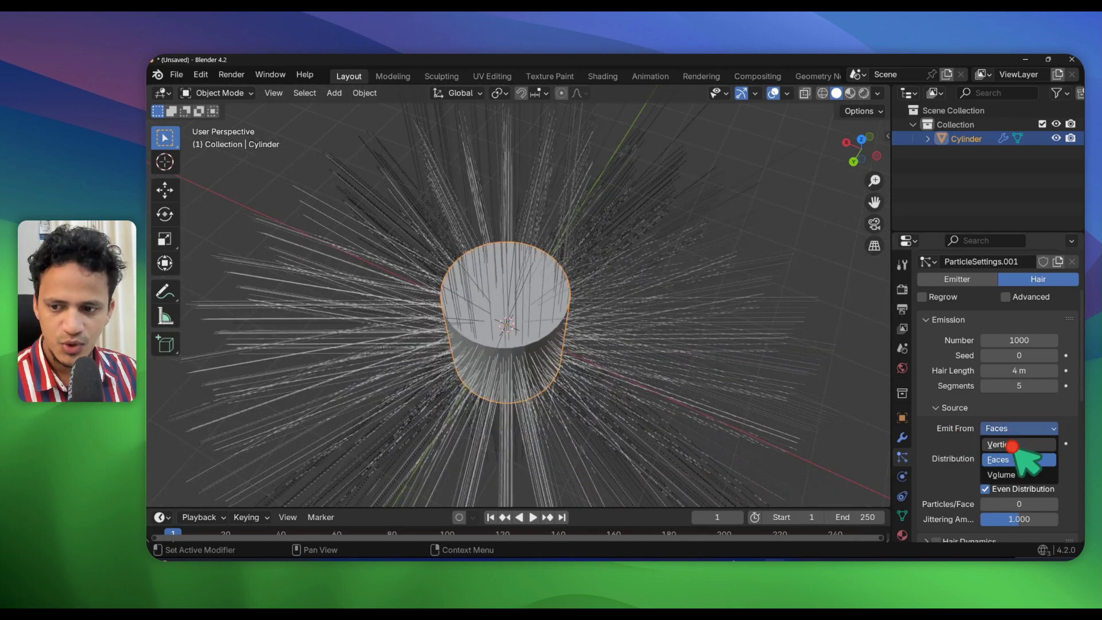
pyautogui.click(1012, 446)
pyautogui.scroll(3, 558, 385)
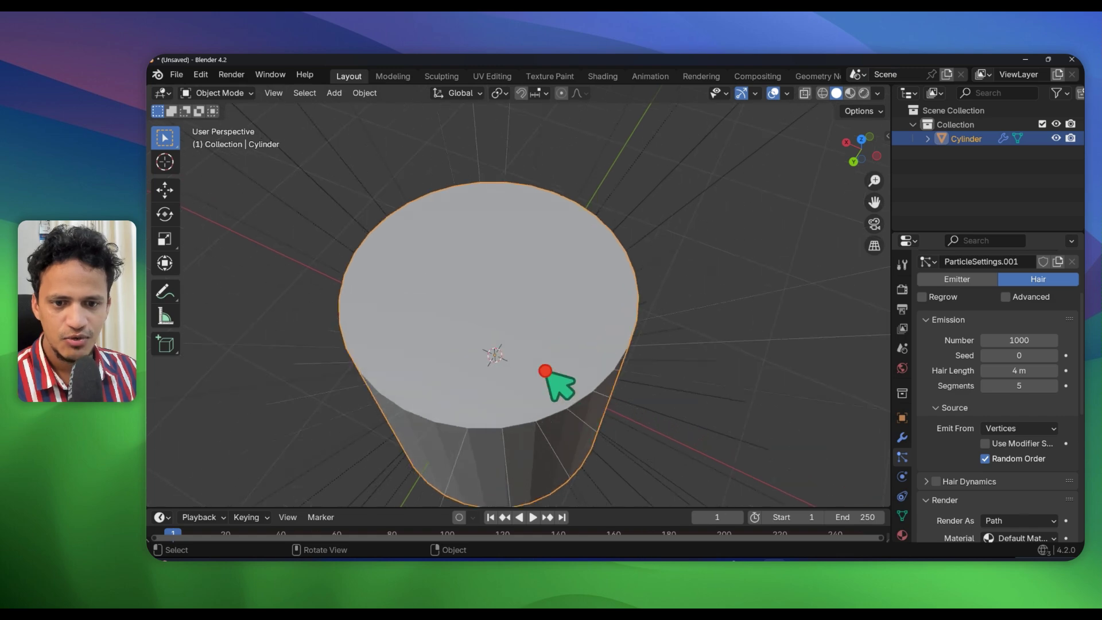
pyautogui.scroll(-2, 520, 316)
pyautogui.scroll(6, 520, 316)
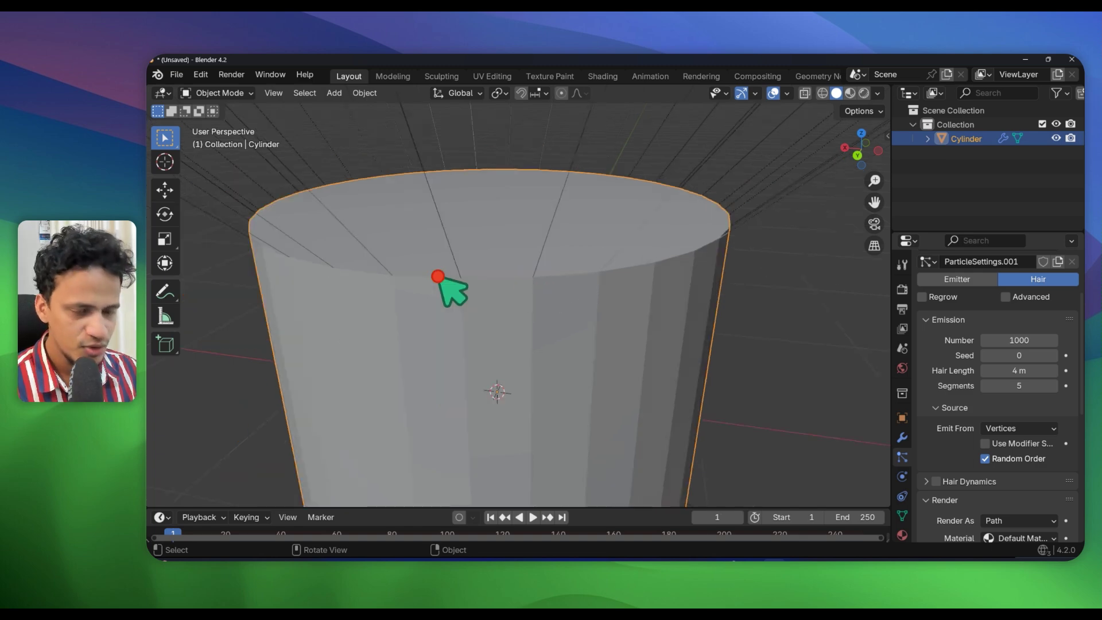
# - Inspect the vertices along the cylinder's top rim in Edit Mode, and return to Object Mode
pyautogui.press('Tab')
pyautogui.hotkey('alt', 'a')
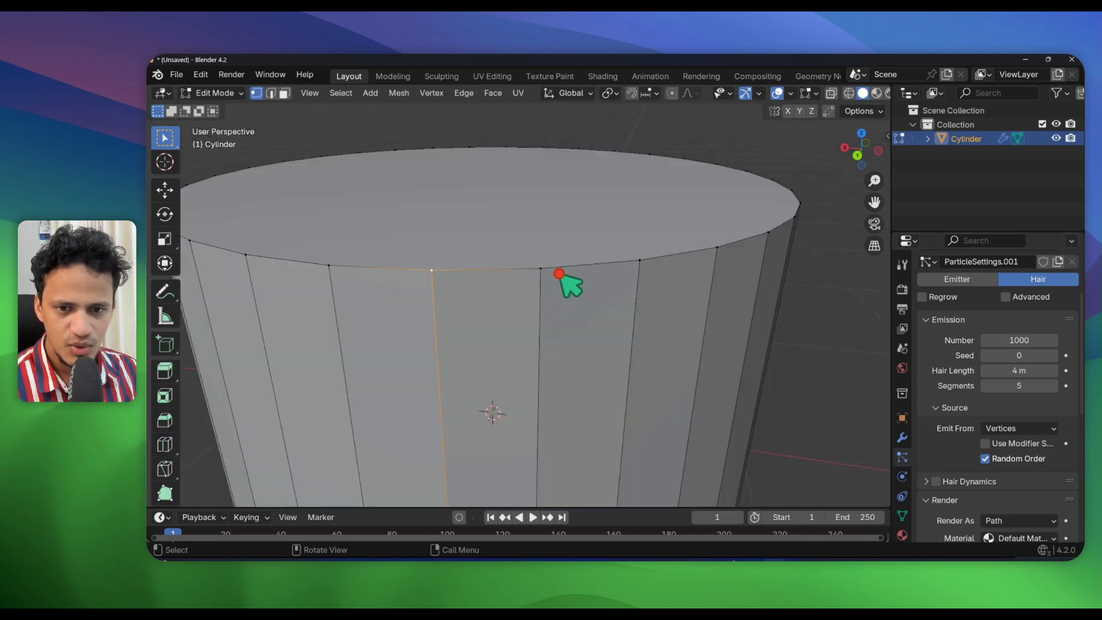
pyautogui.click(638, 267)
pyautogui.scroll(-3, 585, 291)
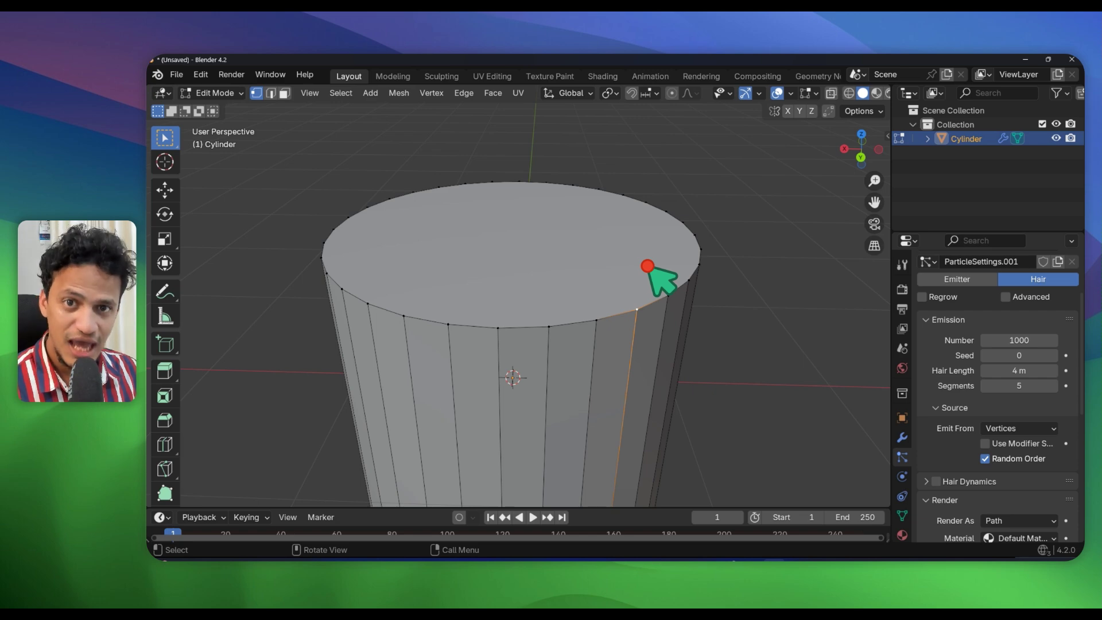
pyautogui.press('Tab')
# - Examine where the hair strands emerge along the cylinder's rims and side wall
pyautogui.scroll(-5, 520, 287)
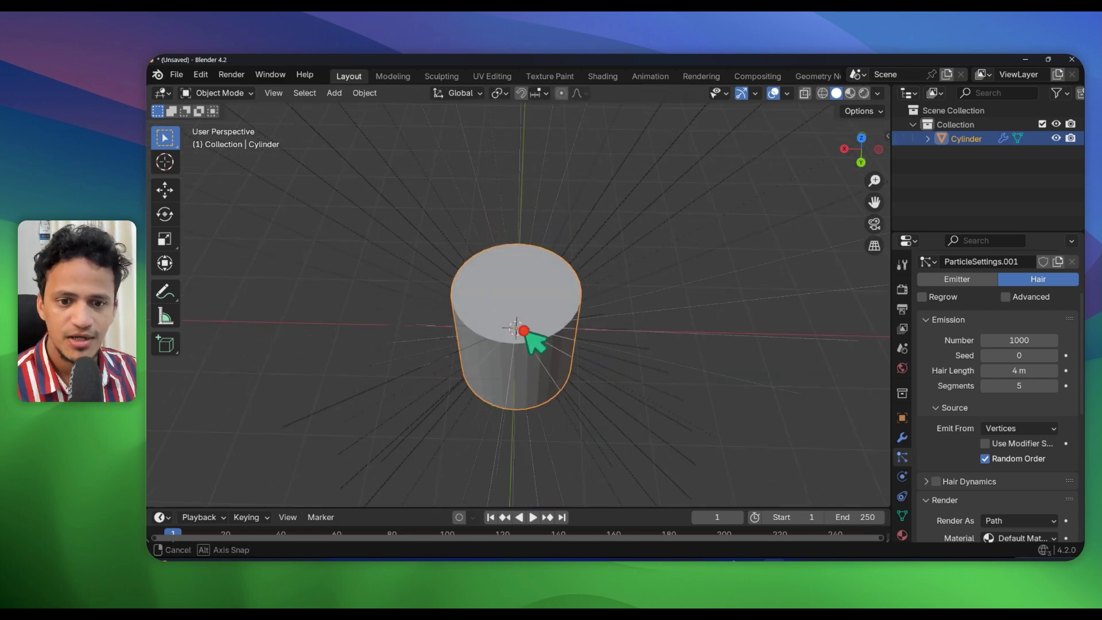
pyautogui.moveTo(521, 327); pyautogui.dragTo(499, 238, button='middle')
pyautogui.moveTo(524, 304); pyautogui.dragTo(444, 289, button='middle')
pyautogui.scroll(2, 472, 347)
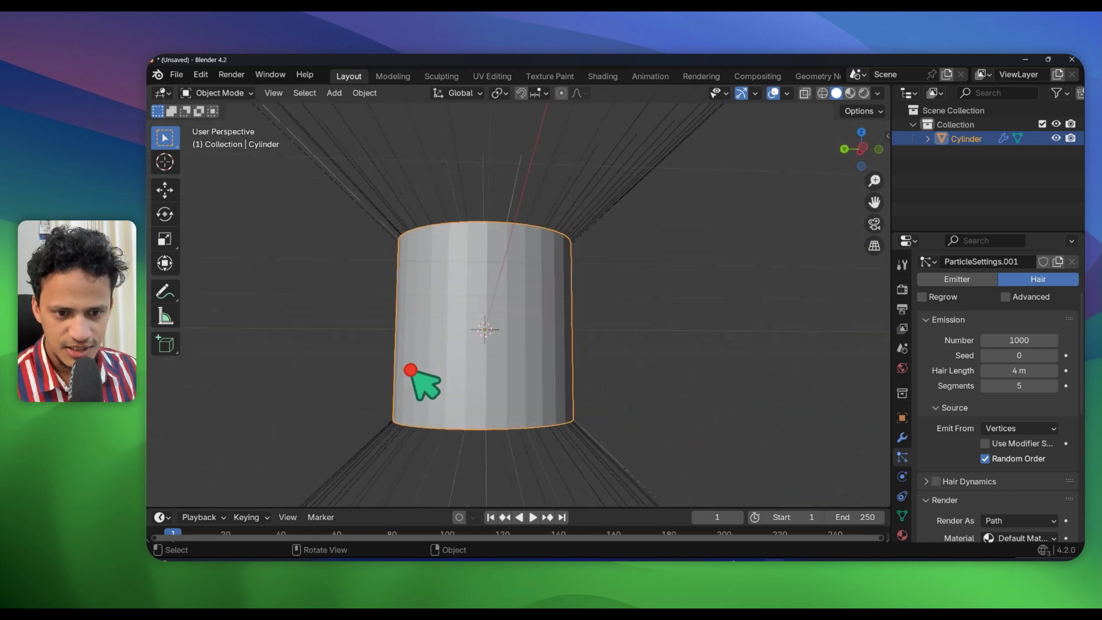
pyautogui.scroll(-5, 603, 344)
pyautogui.moveTo(610, 312); pyautogui.dragTo(598, 344, button='middle')
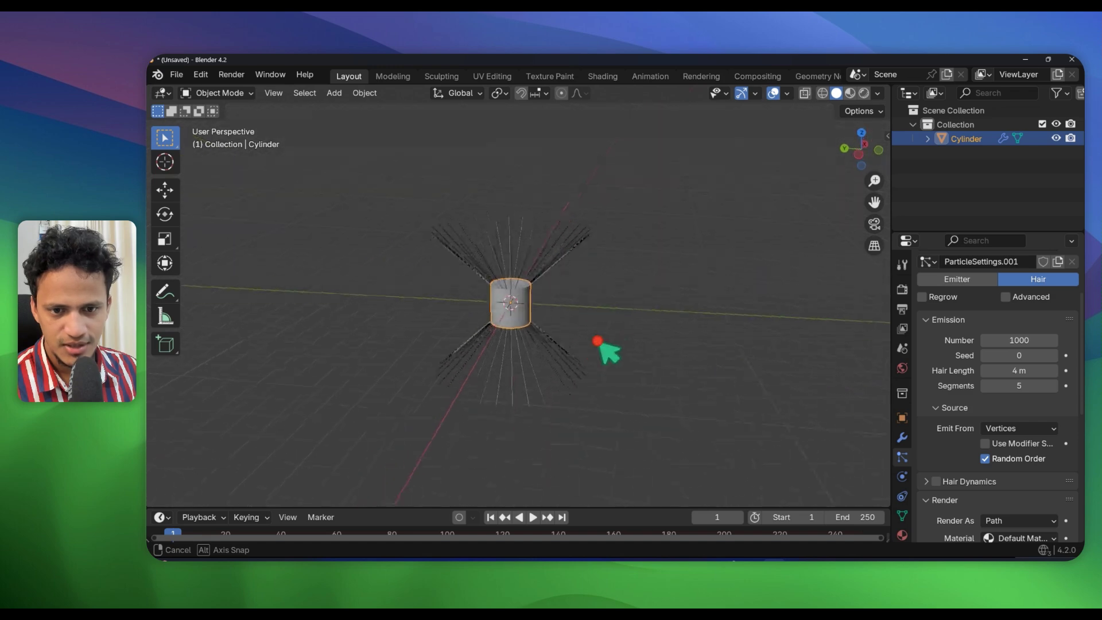
pyautogui.scroll(4, 601, 332)
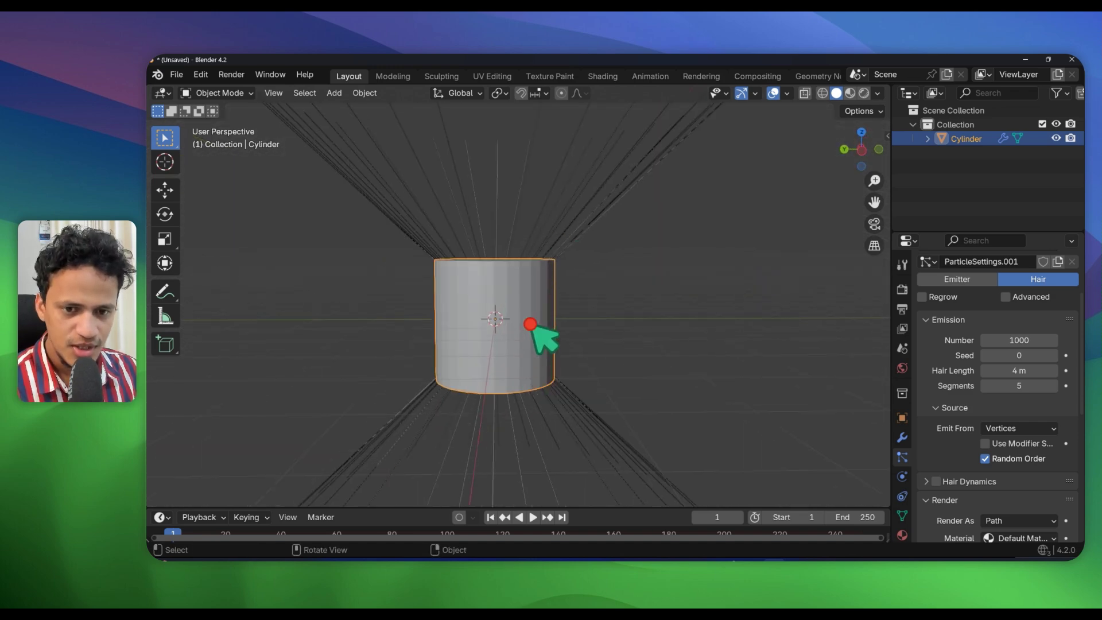
pyautogui.scroll(3, 537, 303)
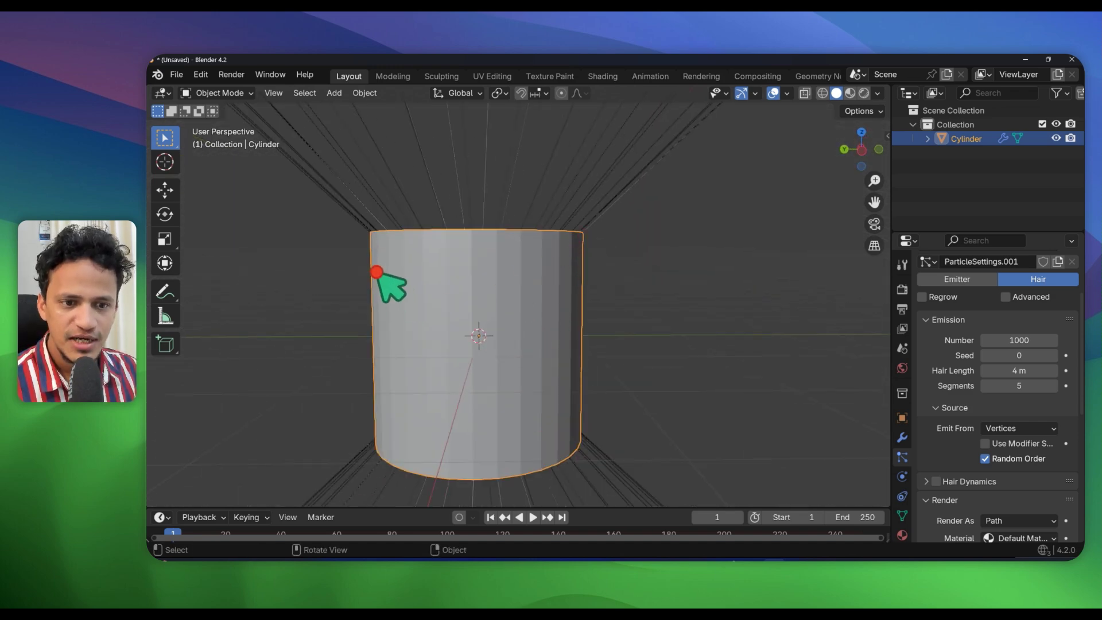
pyautogui.moveTo(597, 298)
pyautogui.mouseDown(button='middle')
pyautogui.moveTo(589, 370)
pyautogui.moveTo(604, 286)
pyautogui.mouseUp(button='middle')
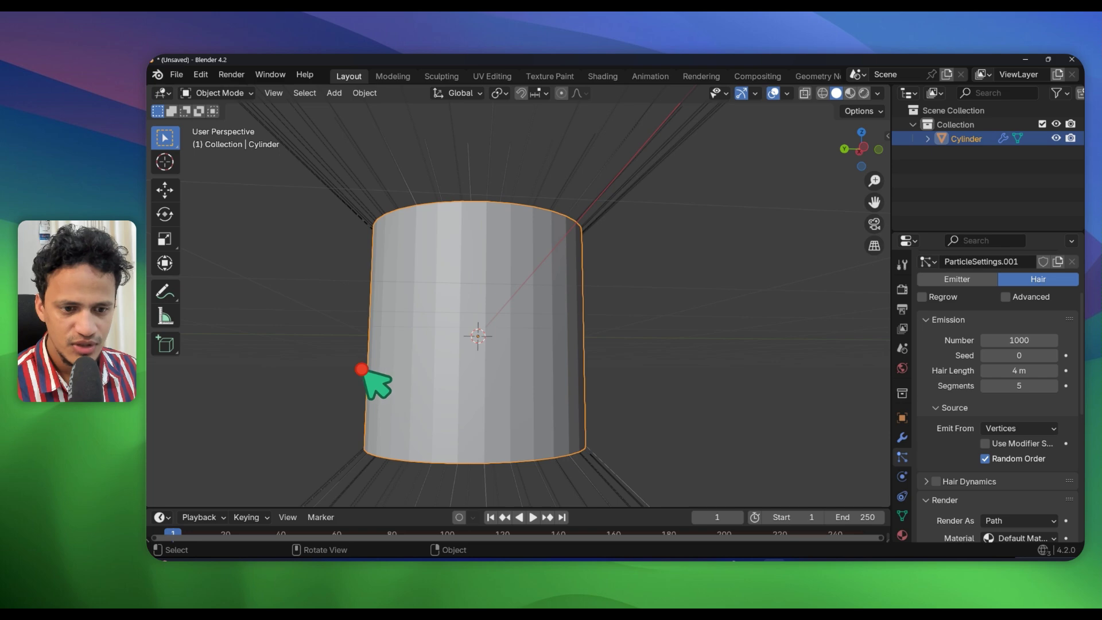
pyautogui.scroll(-2, 560, 335)
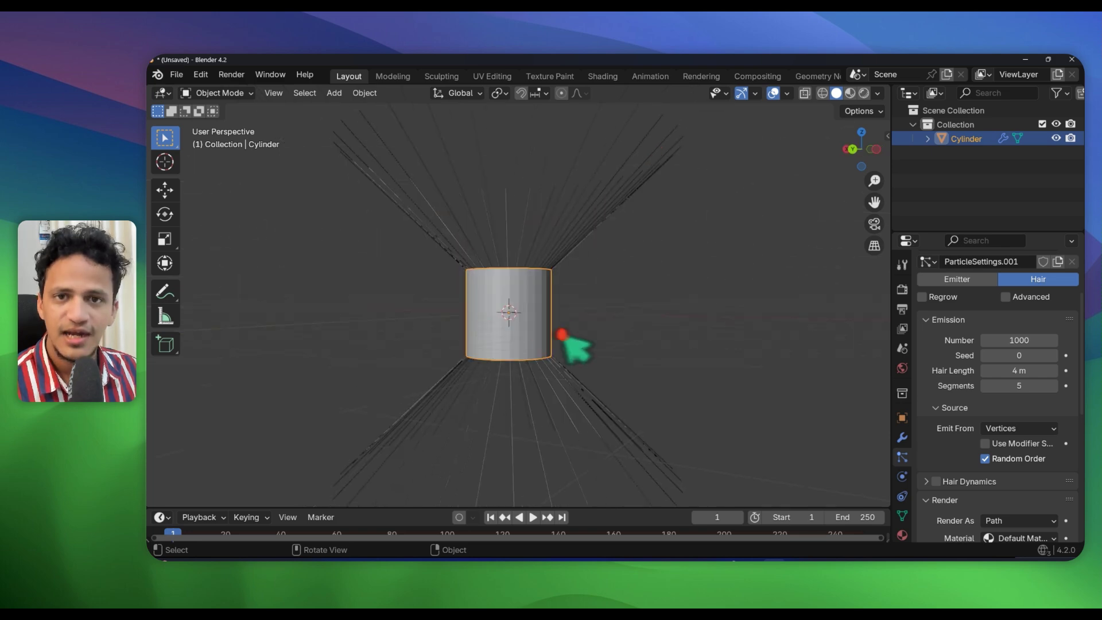
pyautogui.scroll(3, 568, 328)
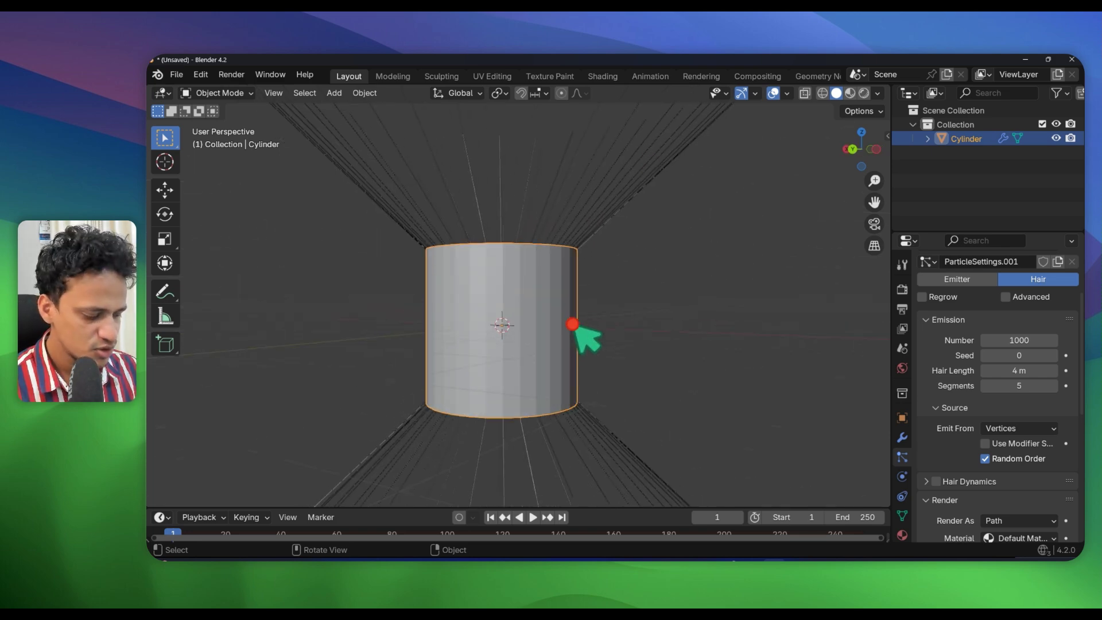
# - Display the cylinder as a wireframe in Edit Mode and select its entire mesh
pyautogui.press('Tab')
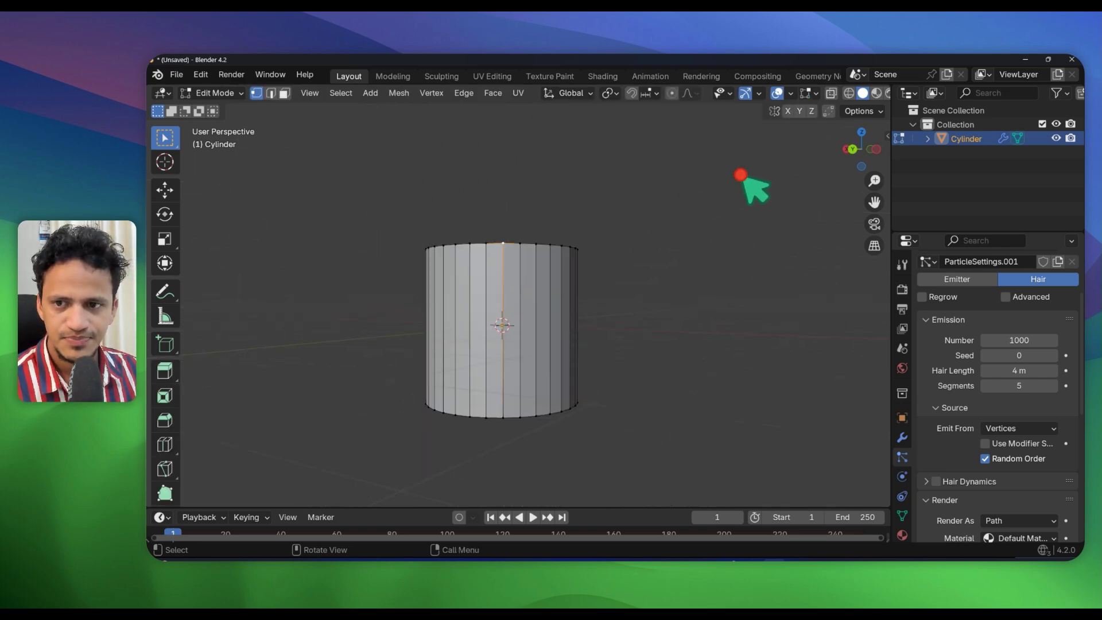
pyautogui.click(852, 94)
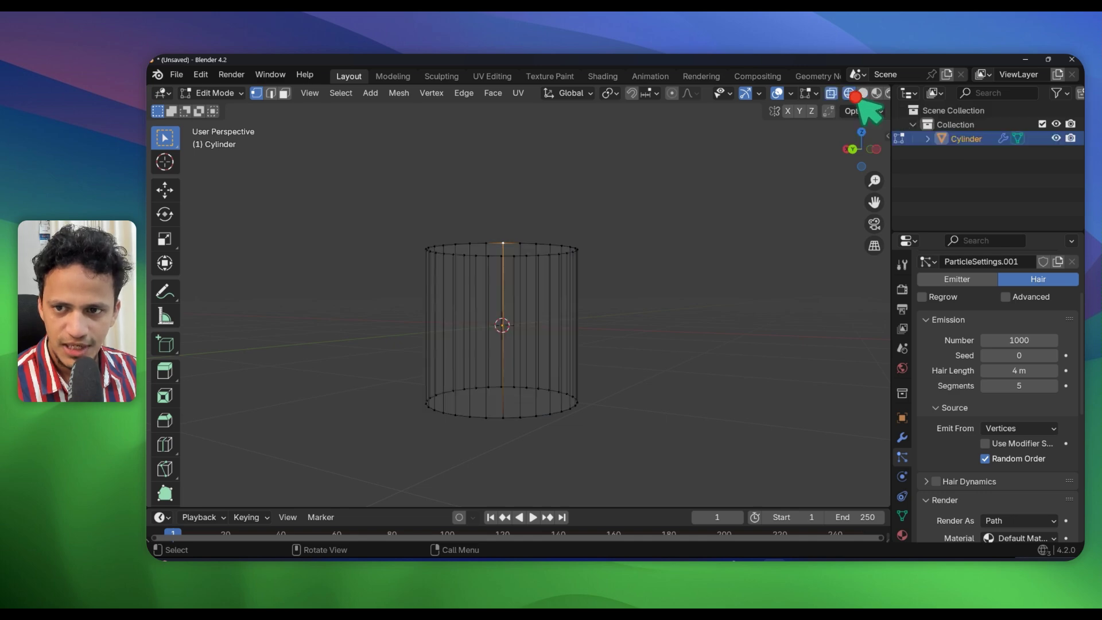
pyautogui.moveTo(658, 283); pyautogui.dragTo(633, 330, button='middle')
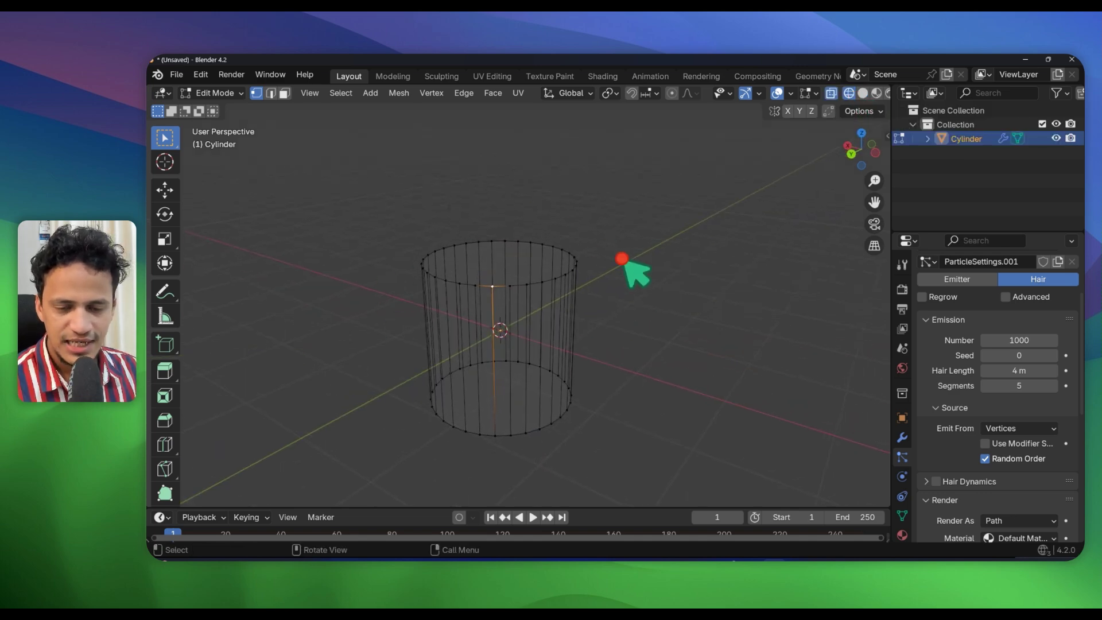
pyautogui.moveTo(609, 427); pyautogui.dragTo(624, 399, button='middle')
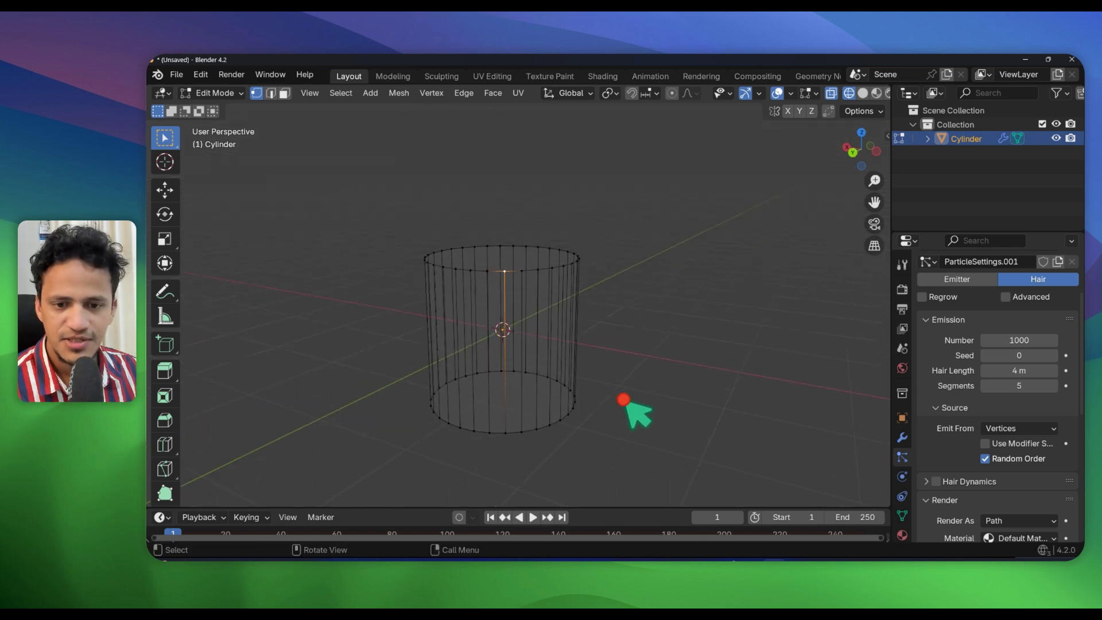
pyautogui.press('a')
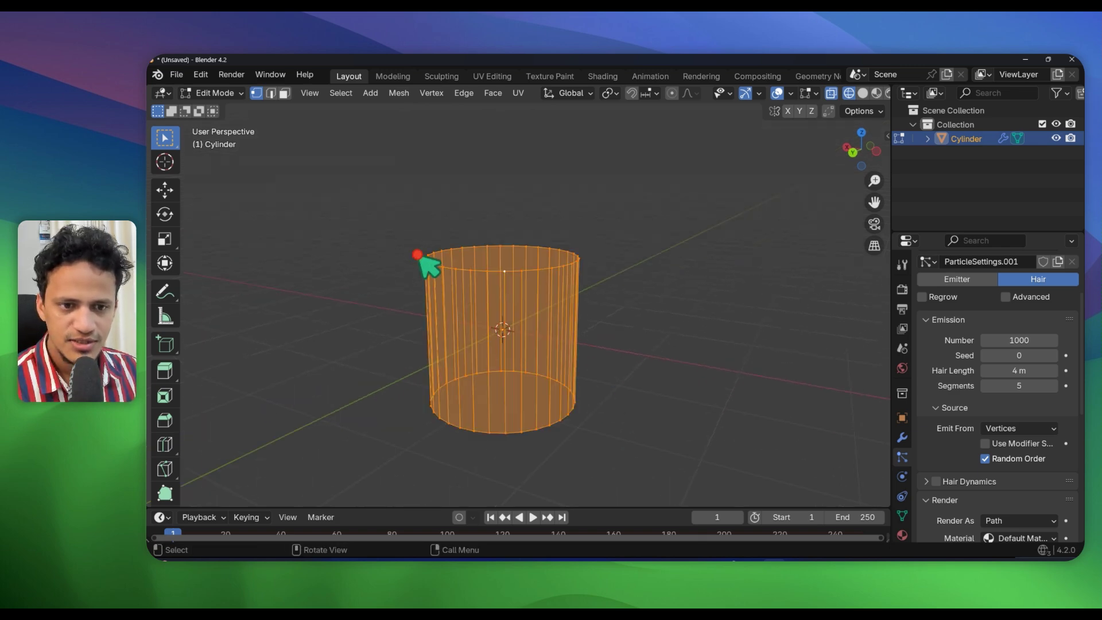
pyautogui.click(339, 177)
pyautogui.moveTo(339, 177); pyautogui.dragTo(692, 481)
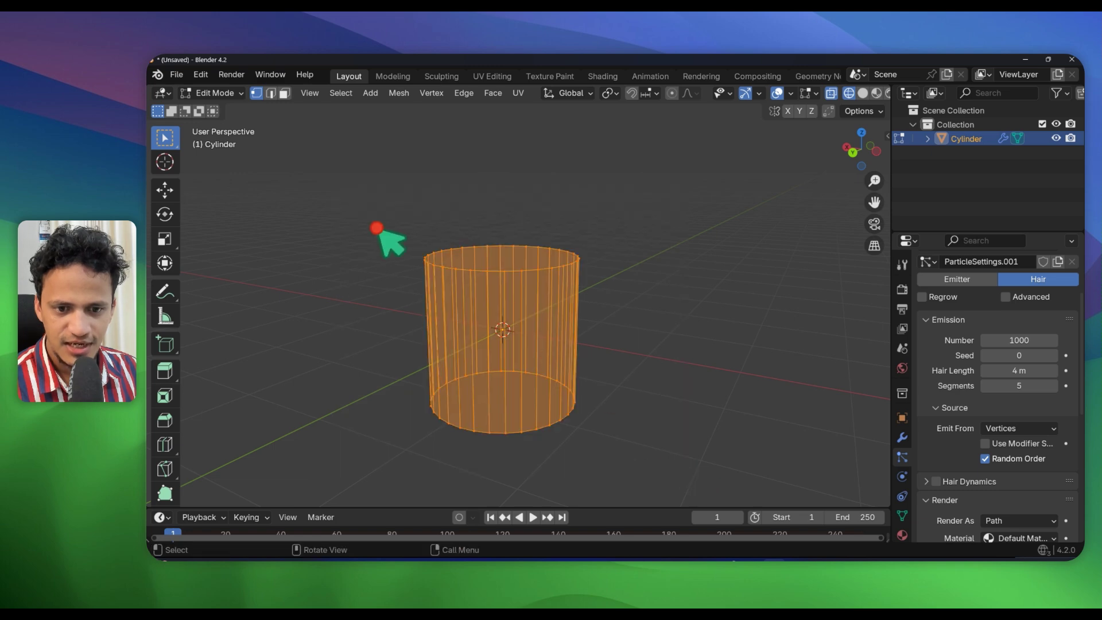
pyautogui.moveTo(590, 370); pyautogui.dragTo(552, 309, button='middle')
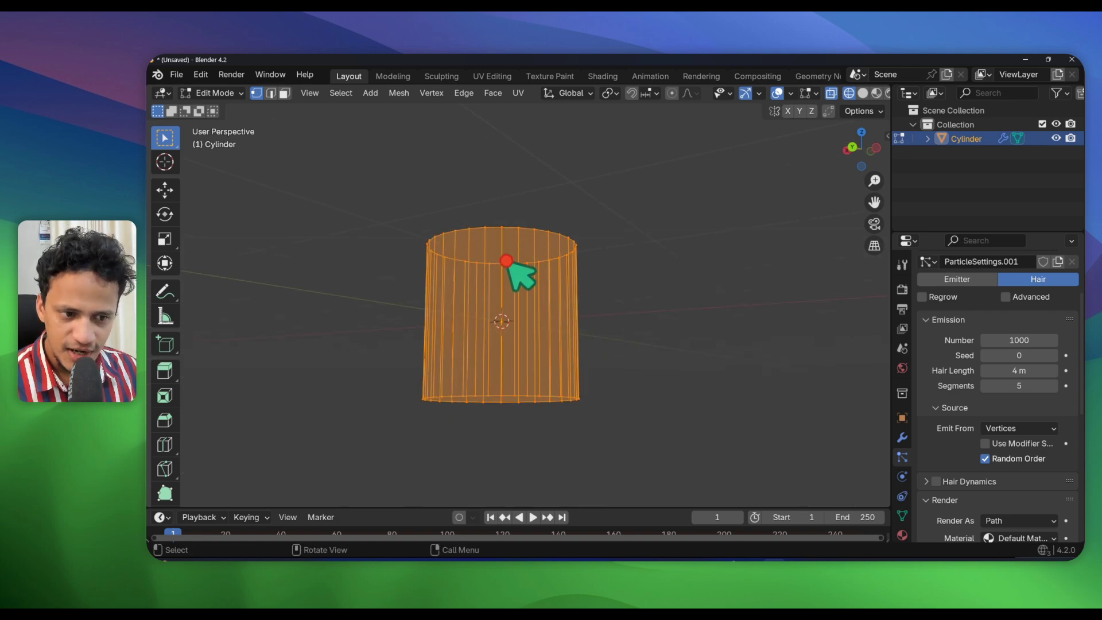
pyautogui.moveTo(466, 301); pyautogui.dragTo(467, 336, button='middle')
pyautogui.scroll(2, 525, 340)
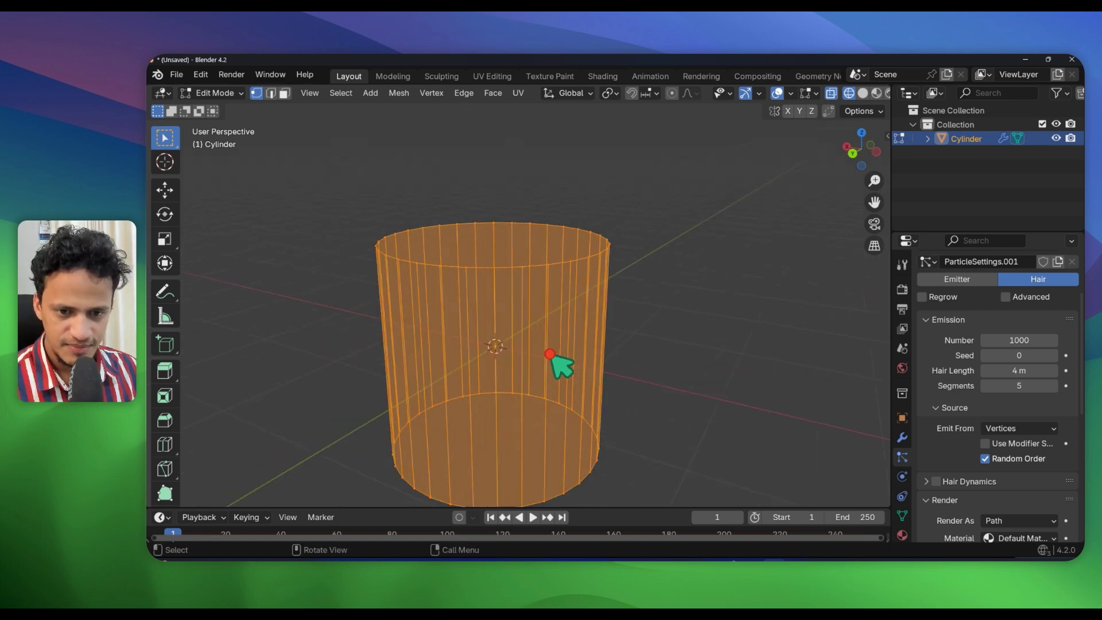
pyautogui.moveTo(545, 354)
pyautogui.mouseDown(button='middle')
pyautogui.moveTo(544, 332)
pyautogui.moveTo(533, 342)
pyautogui.mouseUp(button='middle')
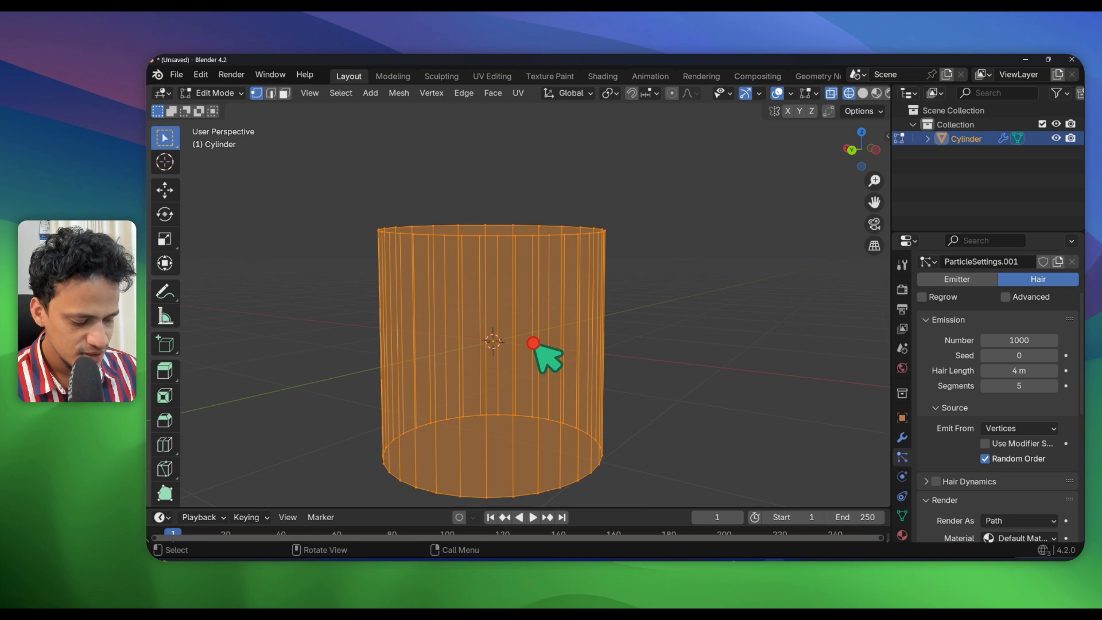
# - Add 21 evenly spaced horizontal loop cuts around the cylinder's side wall and deselect the mesh
pyautogui.press('ctrl')
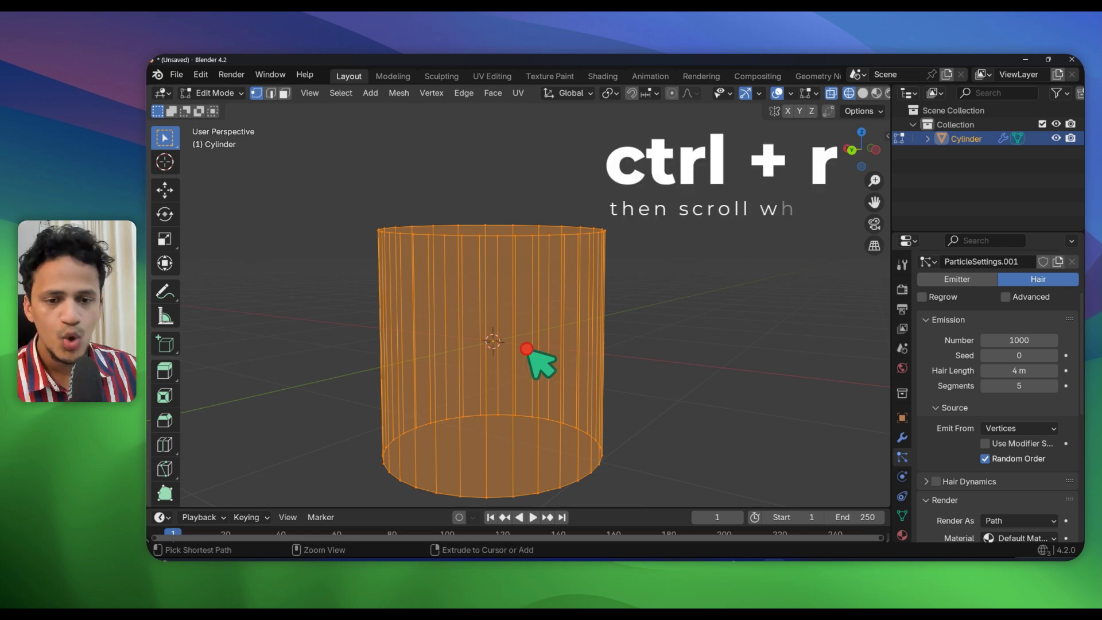
pyautogui.hotkey('ctrl', 'r')
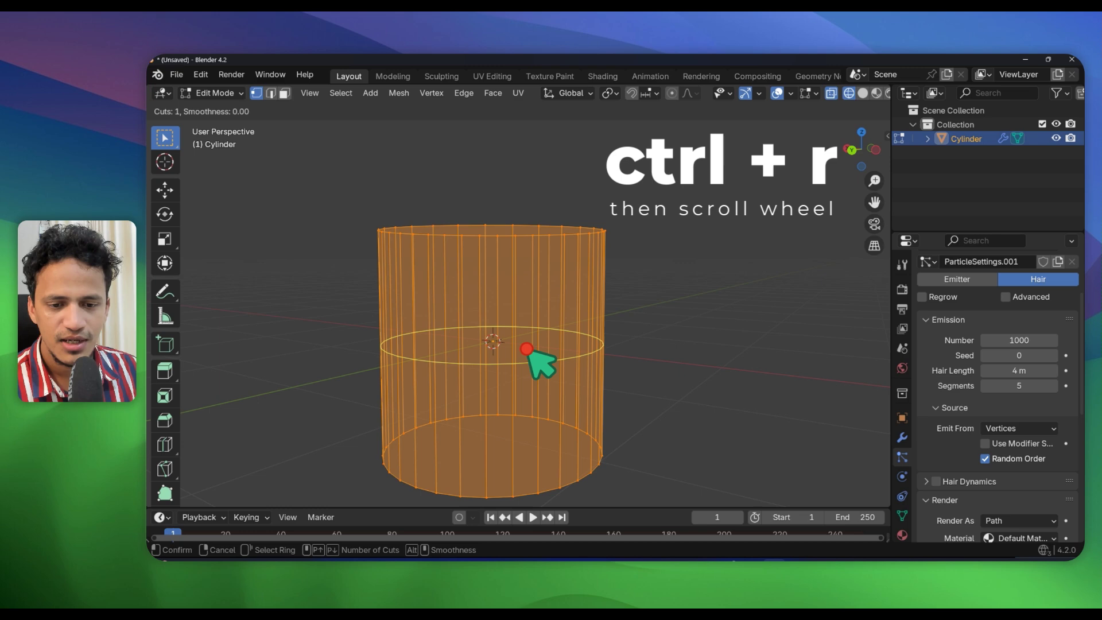
pyautogui.scroll(6, 526, 349)
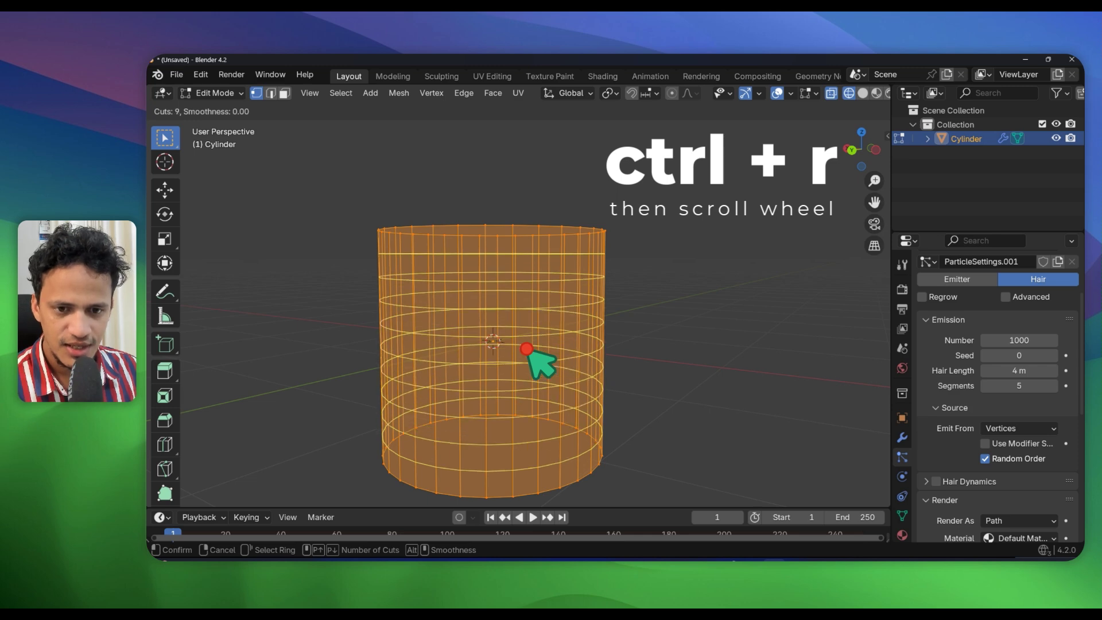
pyautogui.scroll(-2, 526, 349)
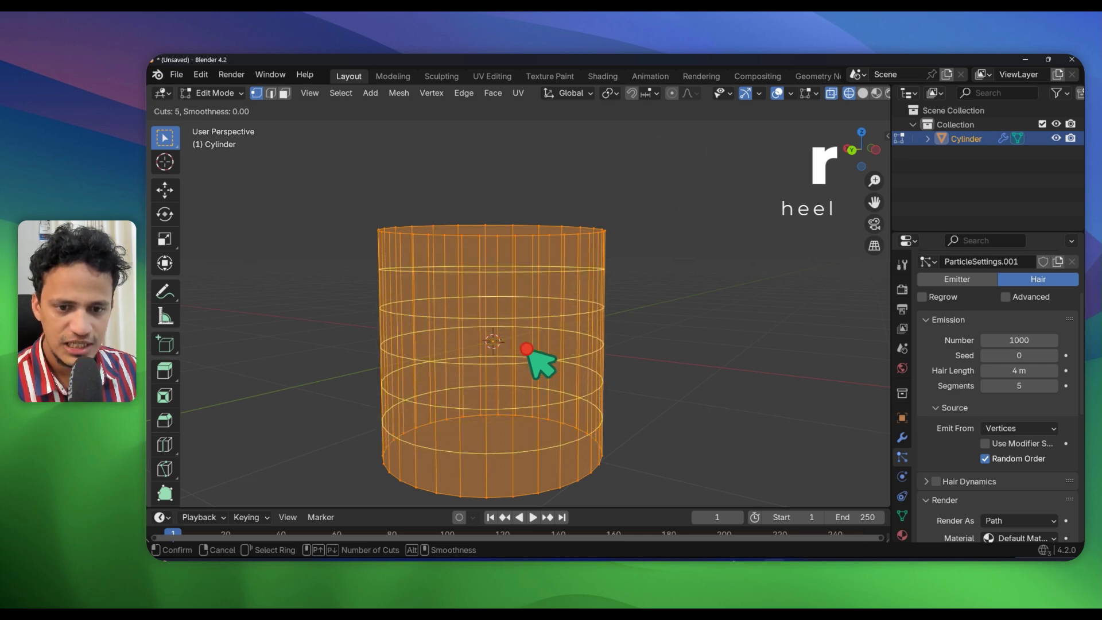
pyautogui.scroll(12, 526, 349)
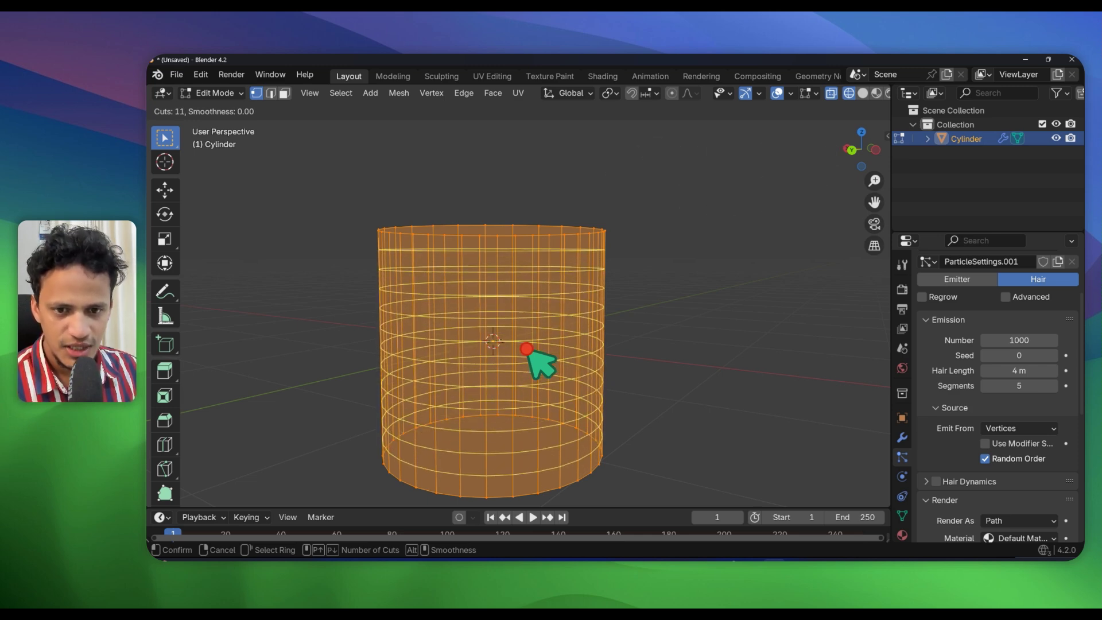
pyautogui.scroll(4, 526, 349)
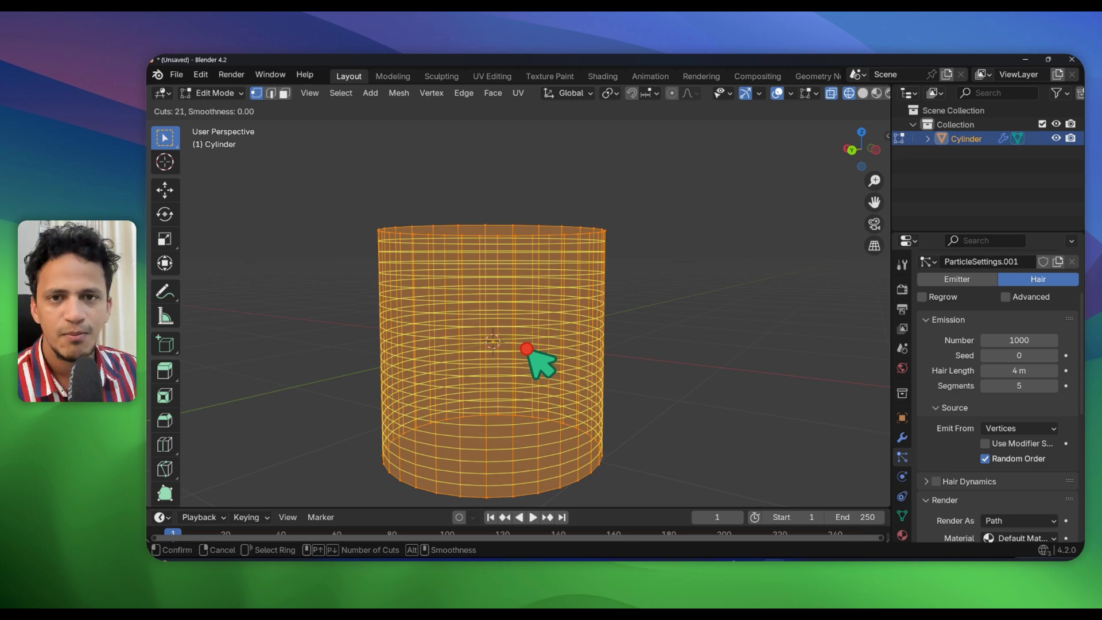
pyautogui.click(526, 348)
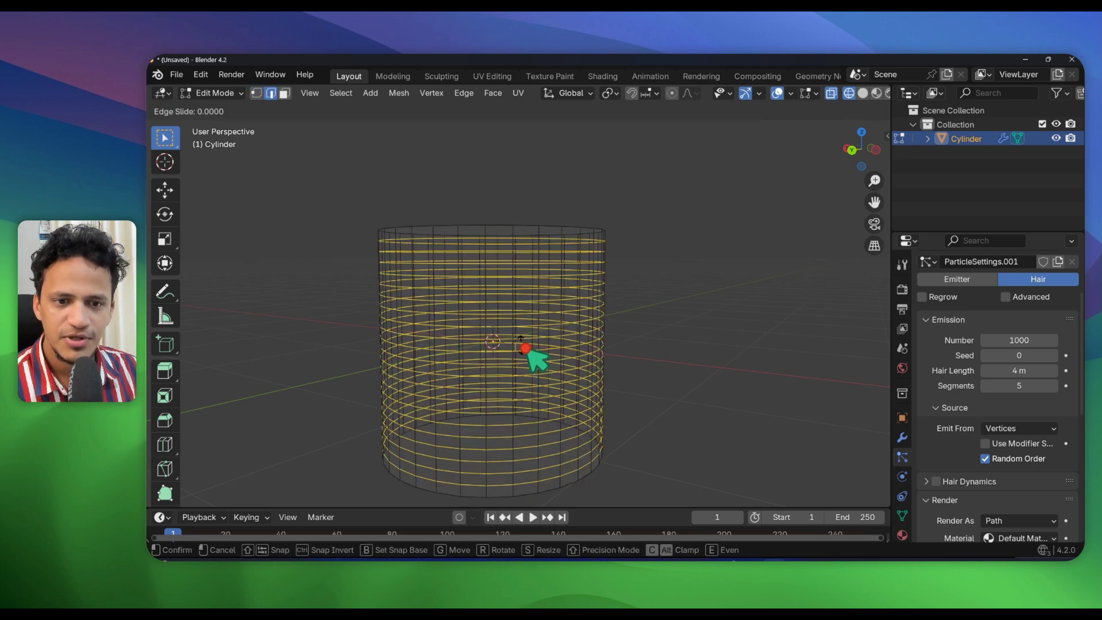
pyautogui.click(526, 349)
pyautogui.click(675, 302)
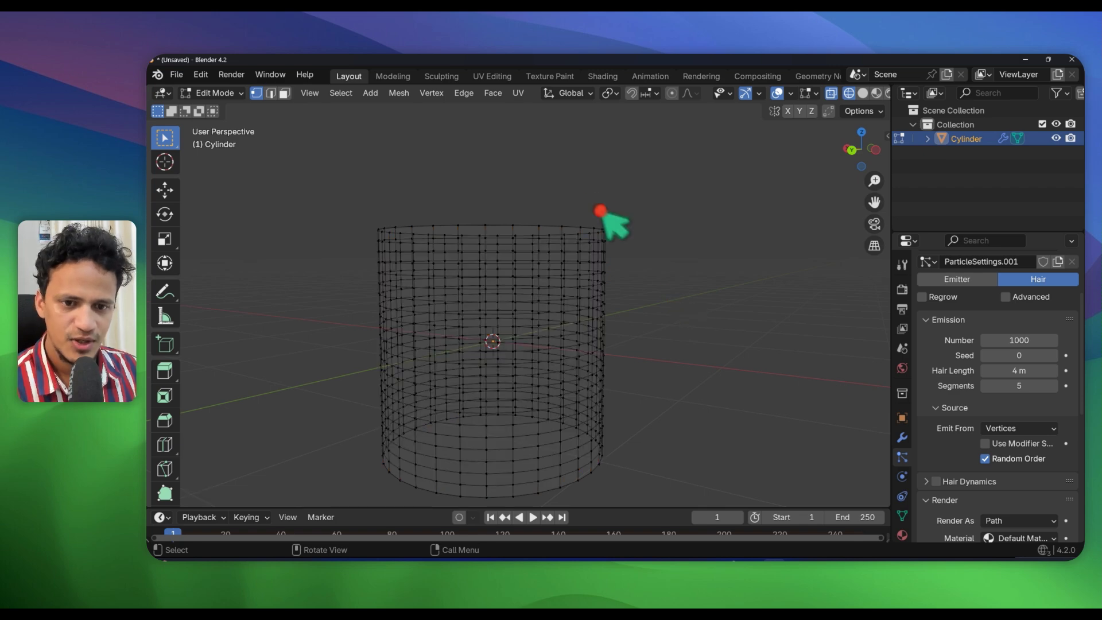
# - Return to Object Mode and examine how the hair strands are distributed over the subdivided cylinder wall
pyautogui.scroll(-5, 659, 352)
pyautogui.moveTo(591, 351); pyautogui.dragTo(486, 245, button='middle')
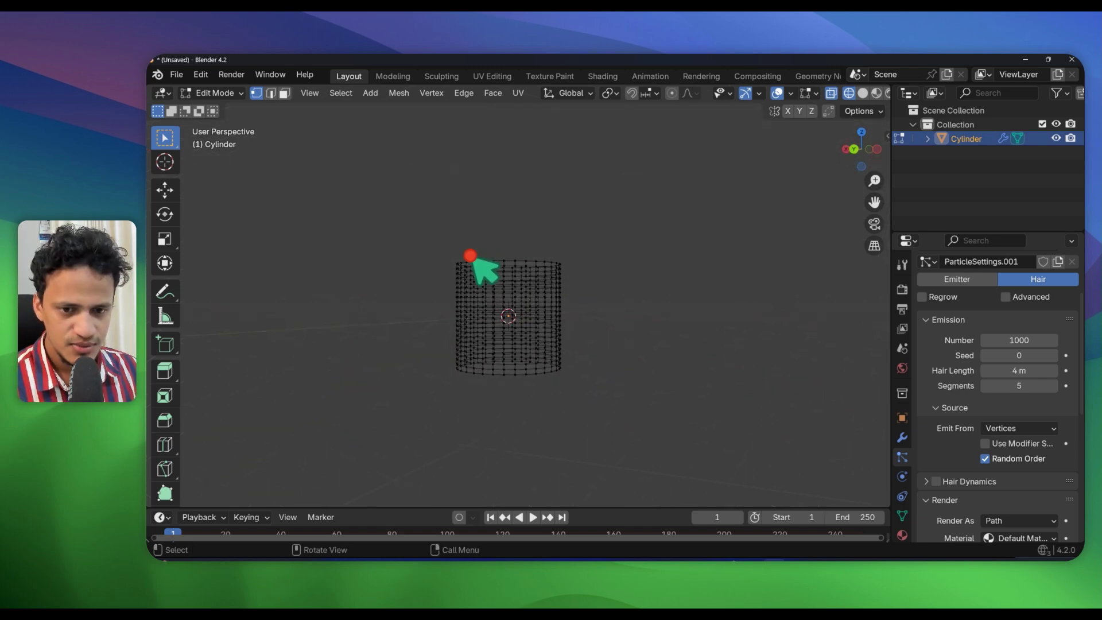
pyautogui.press('Tab')
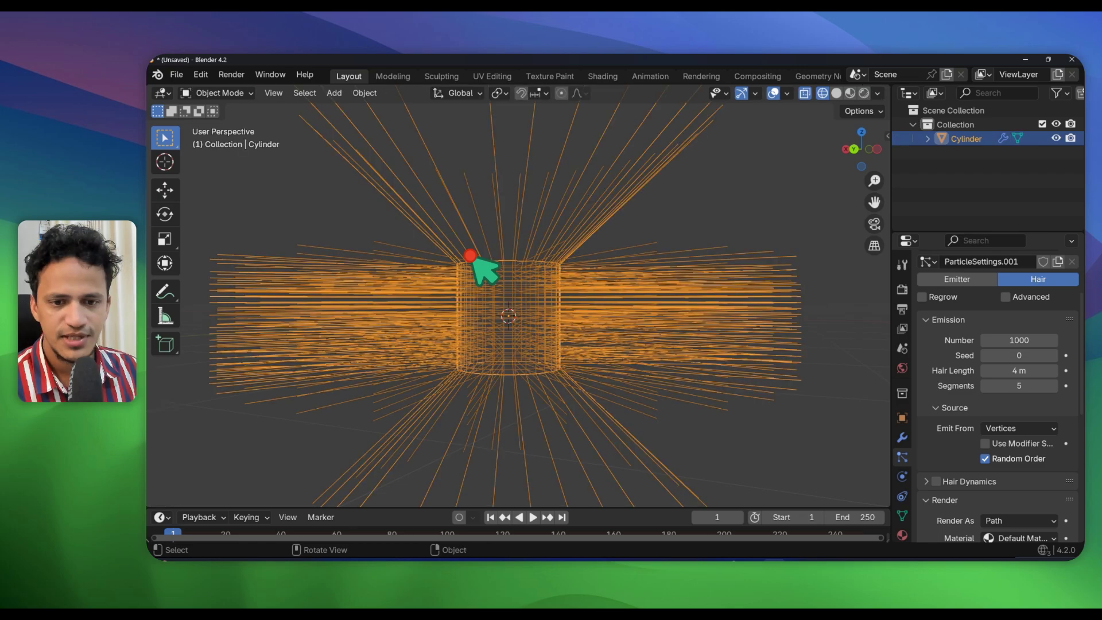
pyautogui.moveTo(470, 253); pyautogui.dragTo(545, 250, button='middle')
pyautogui.scroll(2, 546, 250)
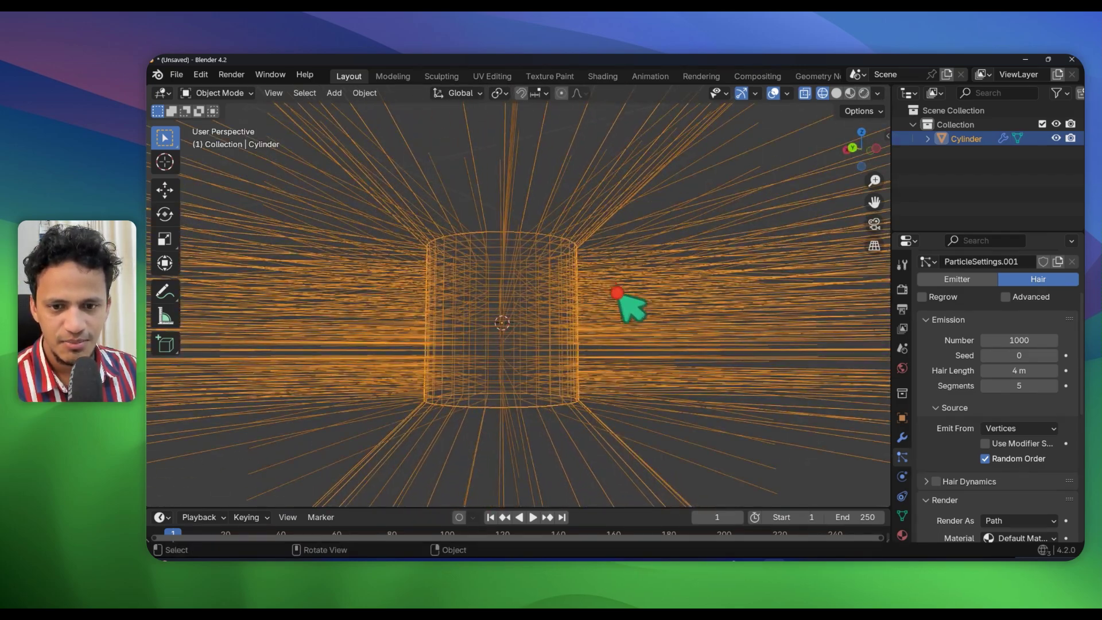
pyautogui.scroll(-3, 425, 315)
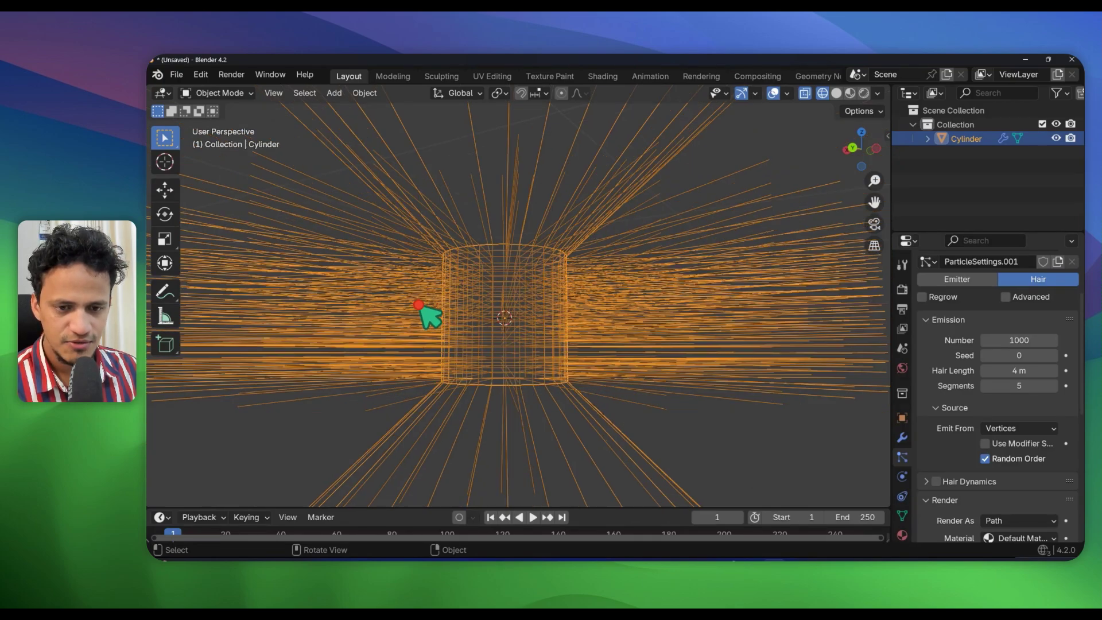
pyautogui.moveTo(425, 315); pyautogui.dragTo(528, 300, button='middle')
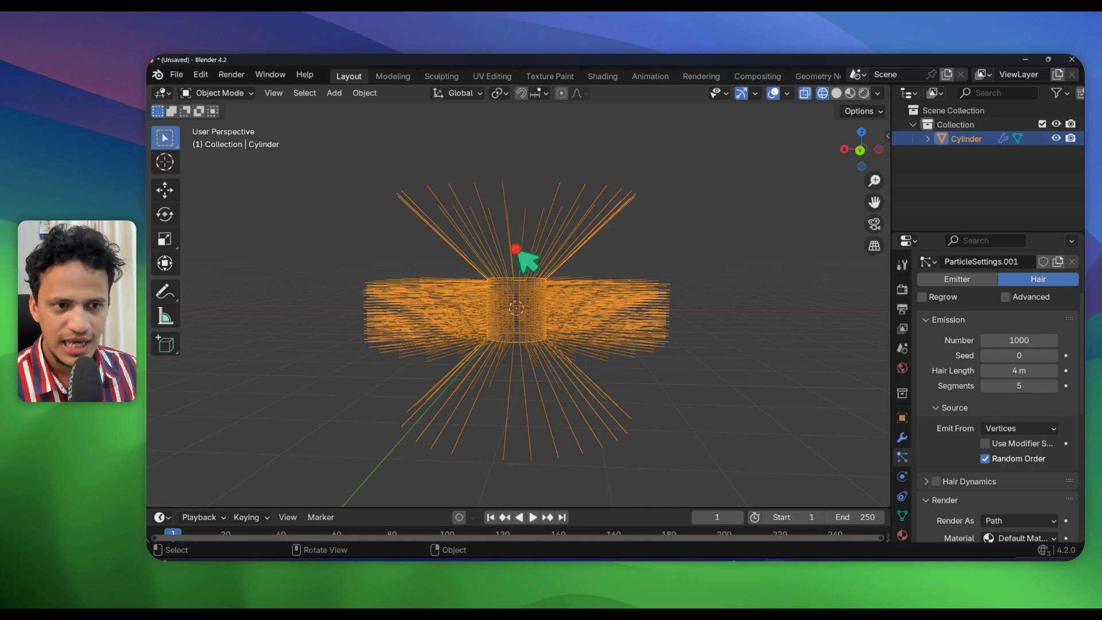
pyautogui.moveTo(519, 253); pyautogui.dragTo(599, 295, button='middle')
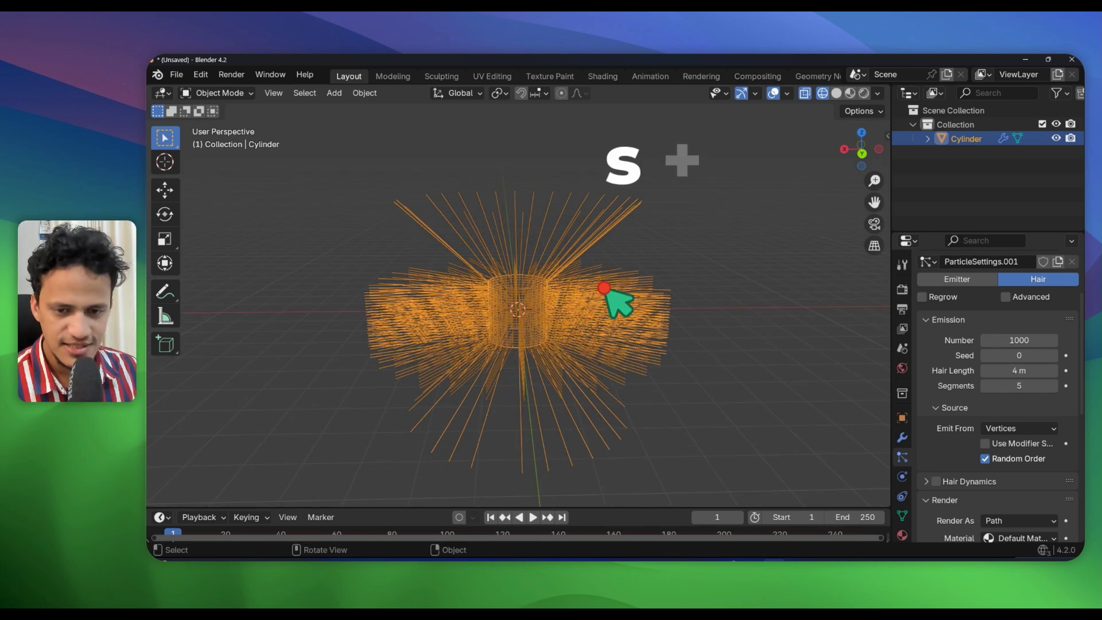
# - Stretch the cylinder along the global Z axis into a tall, slender rod
pyautogui.press('s')
pyautogui.press('z')
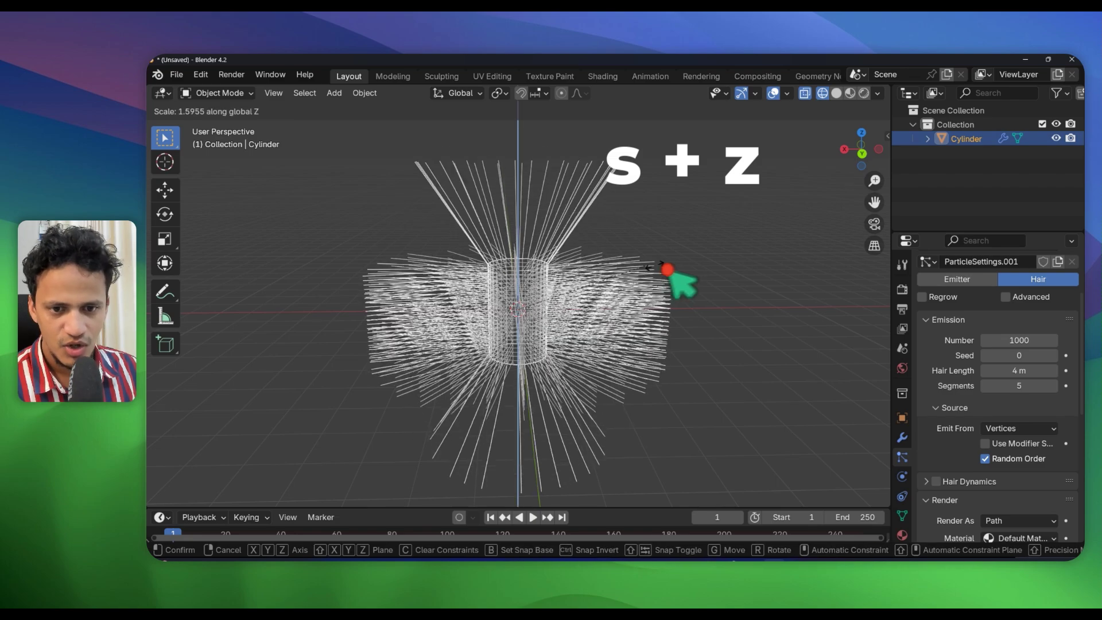
pyautogui.click(848, 239)
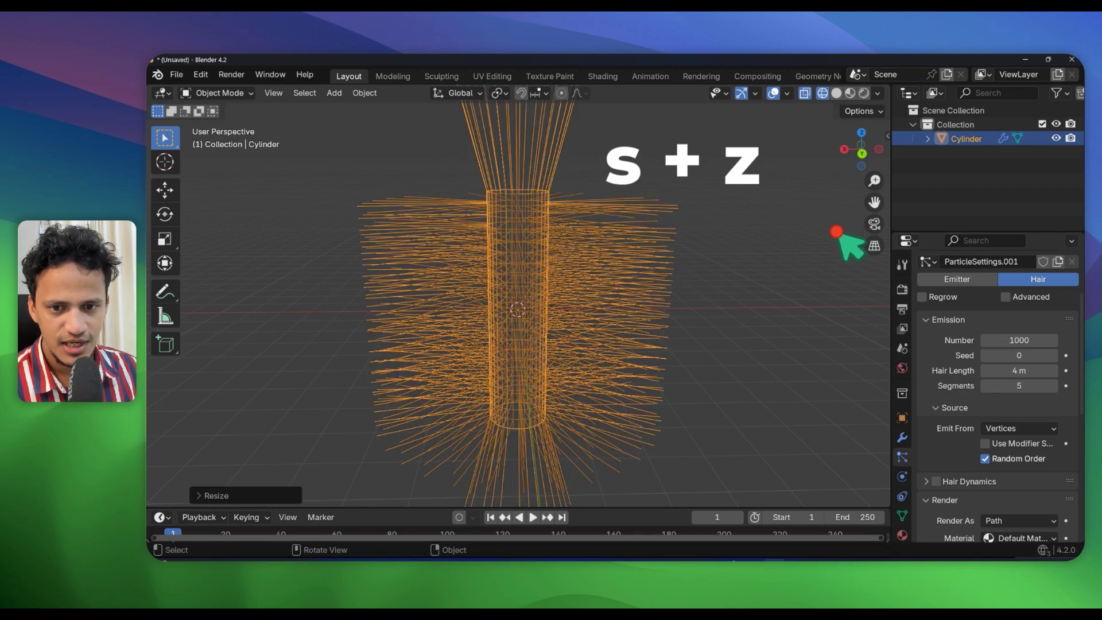
pyautogui.moveTo(849, 239); pyautogui.dragTo(418, 249, button='middle')
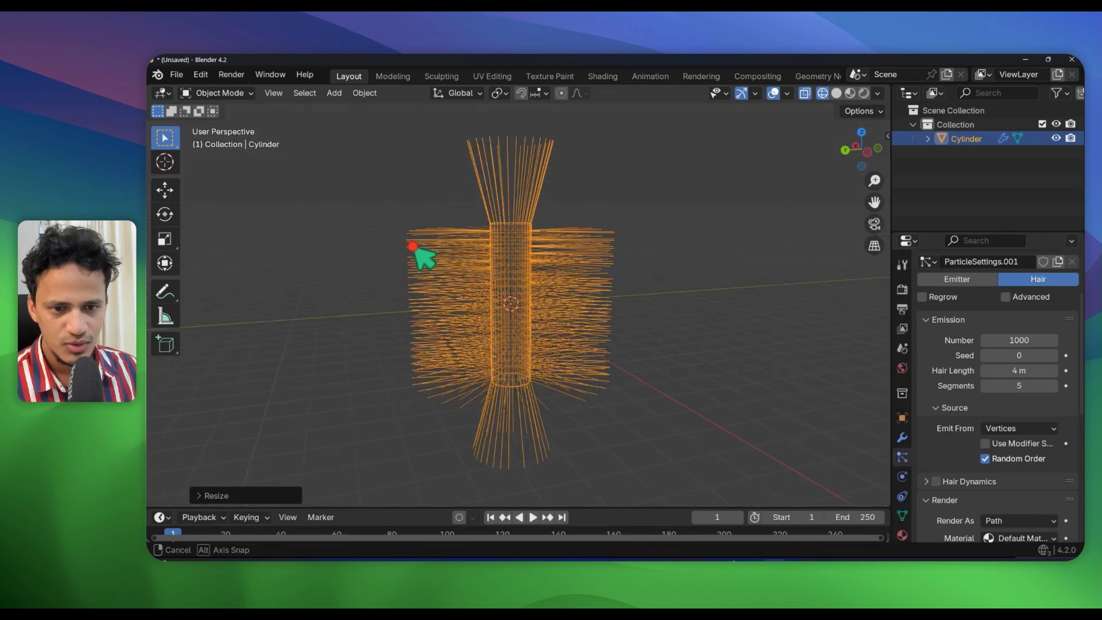
pyautogui.press('s')
pyautogui.press('z')
pyautogui.click(665, 315)
# - Move the hair-covered rod in the negative Y direction, clear of the world origin
pyautogui.scroll(-4, 570, 323)
pyautogui.moveTo(571, 323); pyautogui.dragTo(556, 363, button='middle')
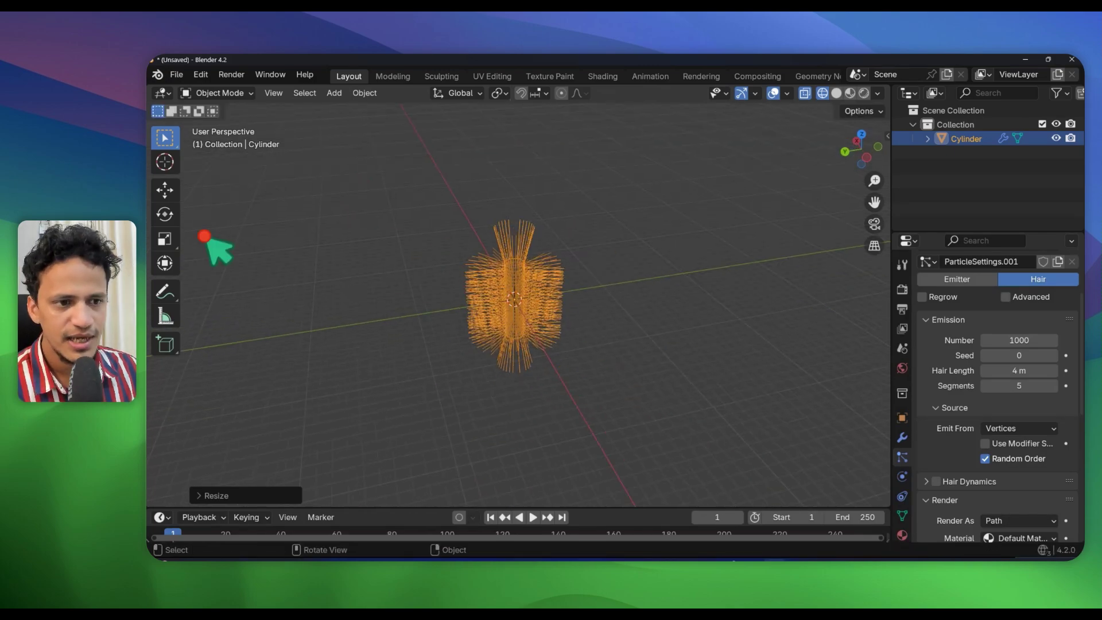
pyautogui.click(171, 191)
pyautogui.moveTo(454, 307); pyautogui.dragTo(581, 285)
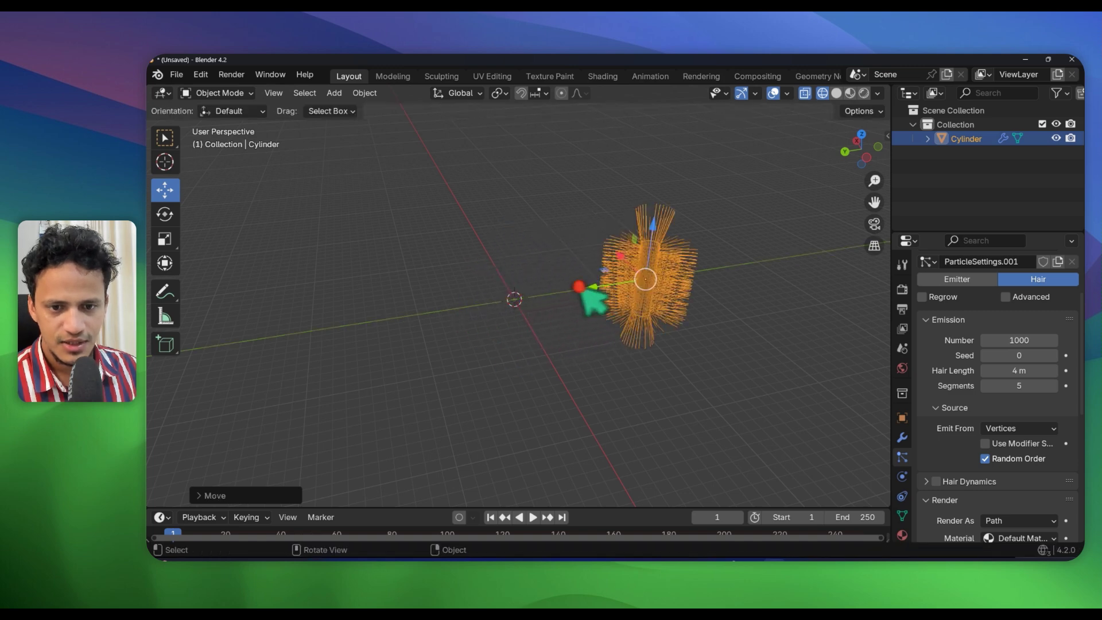
# - Add a plane at the world origin and display the scene in Solid shading
pyautogui.scroll(4, 565, 284)
pyautogui.hotkey('shift', 'a')
pyautogui.click(586, 281)
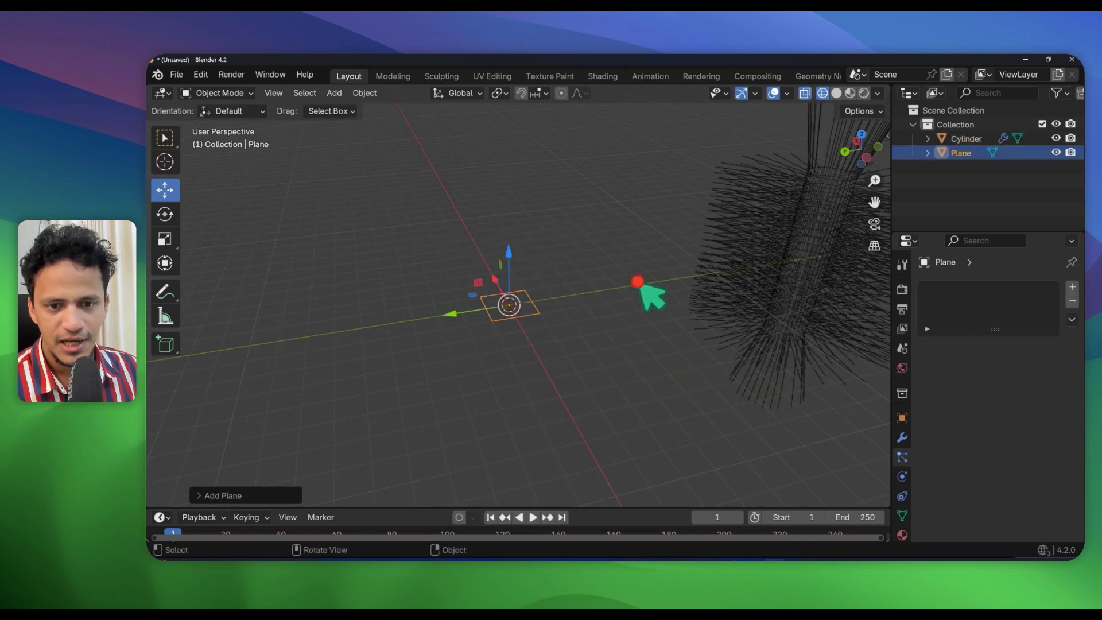
pyautogui.moveTo(542, 333); pyautogui.dragTo(741, 270, button='middle')
pyautogui.click(836, 93)
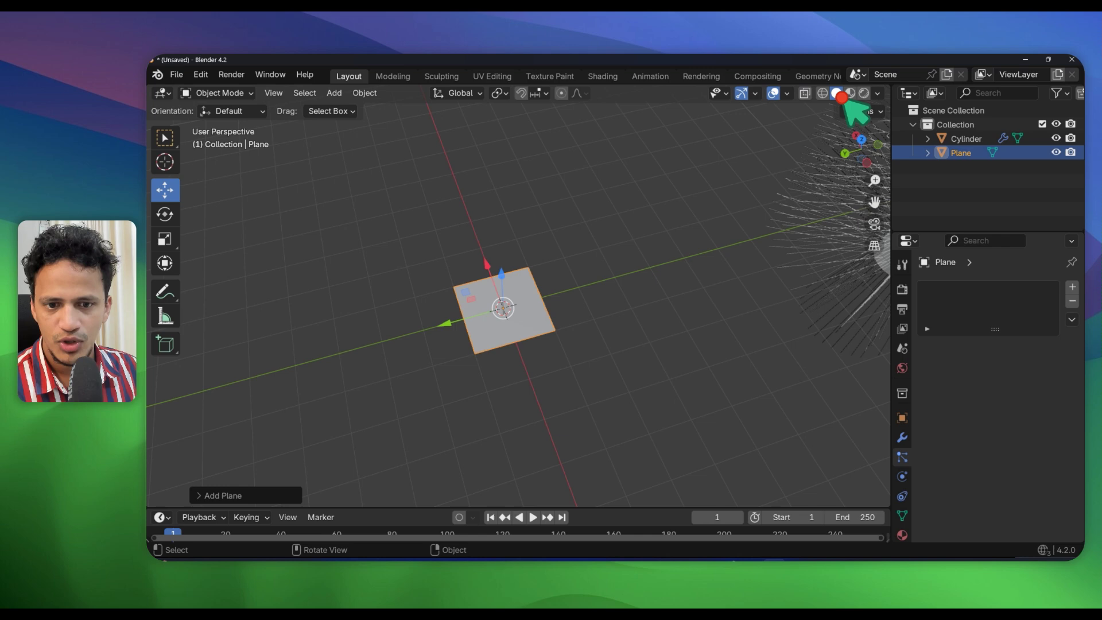
pyautogui.scroll(3, 582, 291)
pyautogui.moveTo(582, 291); pyautogui.dragTo(521, 354, button='middle')
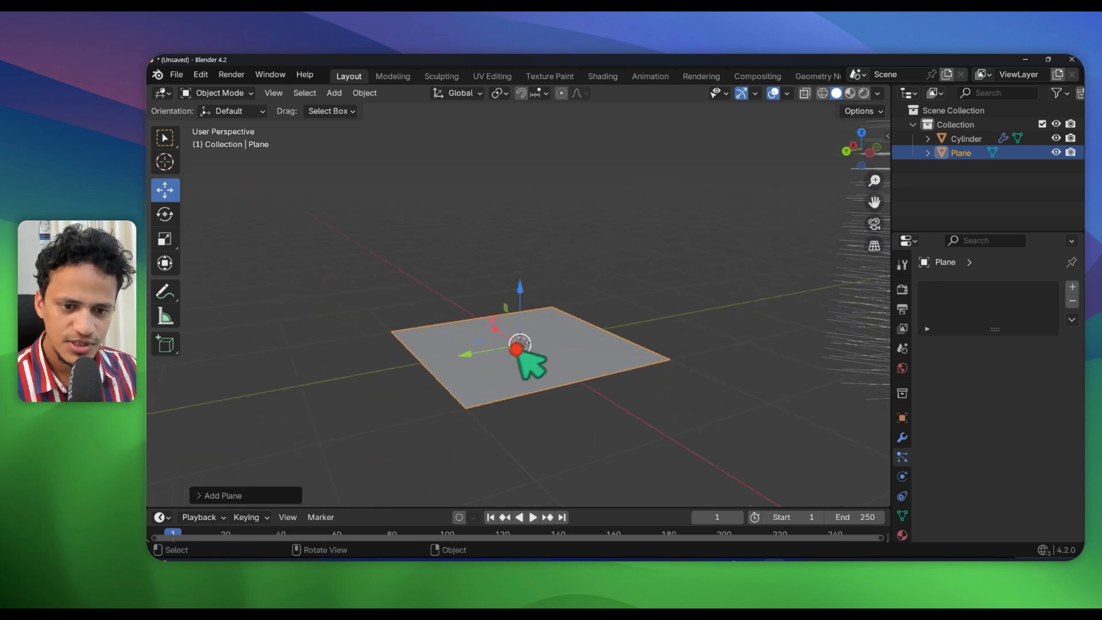
pyautogui.moveTo(436, 374); pyautogui.dragTo(707, 239, button='middle')
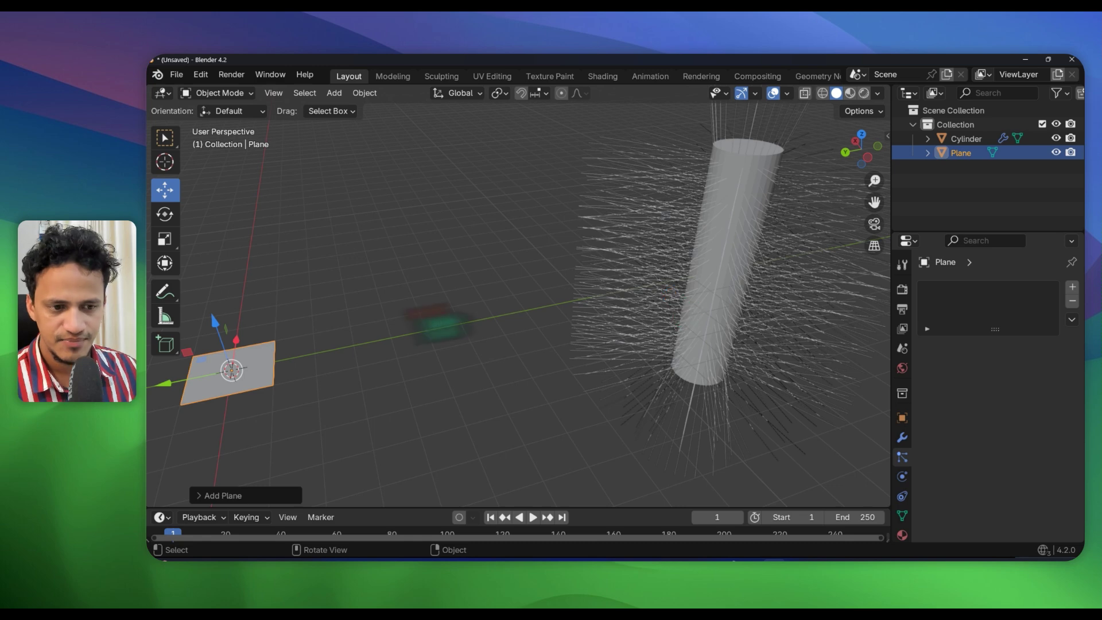
pyautogui.keyDown('shift'); pyautogui.moveTo(233, 369); pyautogui.dragTo(410, 356, button='middle'); pyautogui.keyUp('shift')
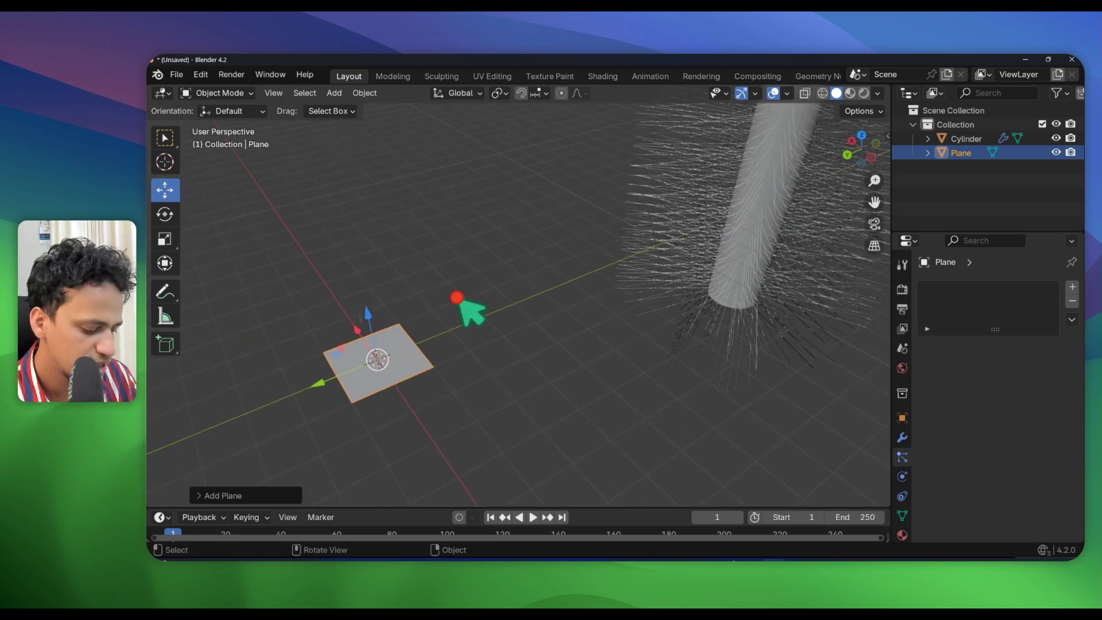
# - Add a cylinder with 6 vertices at the origin and move it about -3.29 m along Y, beside the plane
pyautogui.hotkey('shift', 'a')
pyautogui.moveTo(368, 280)
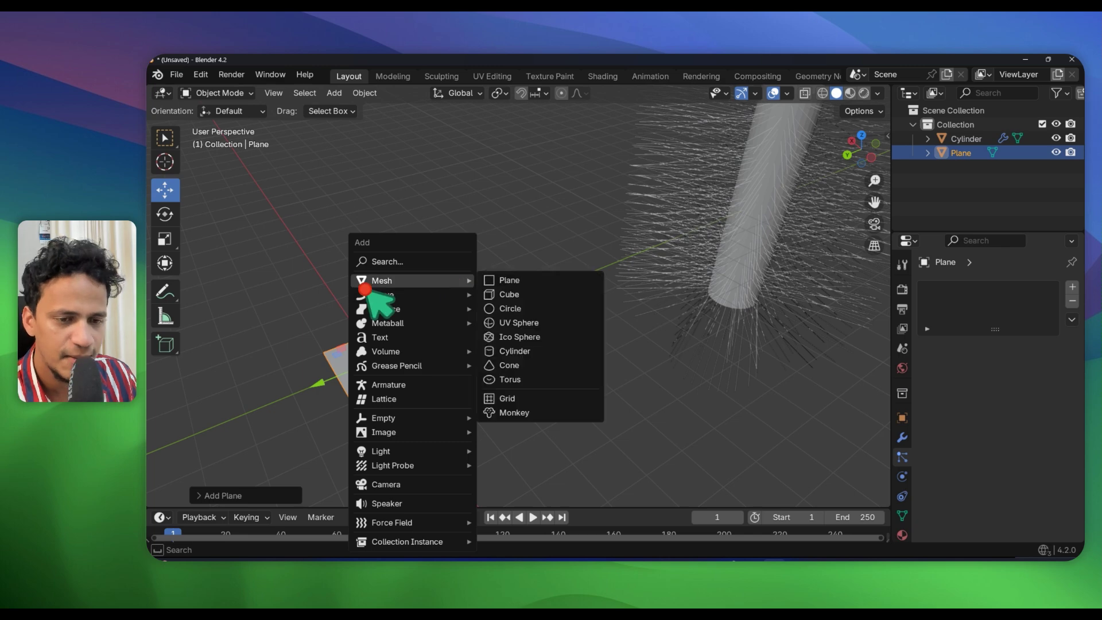
pyautogui.click(518, 351)
pyautogui.click(208, 497)
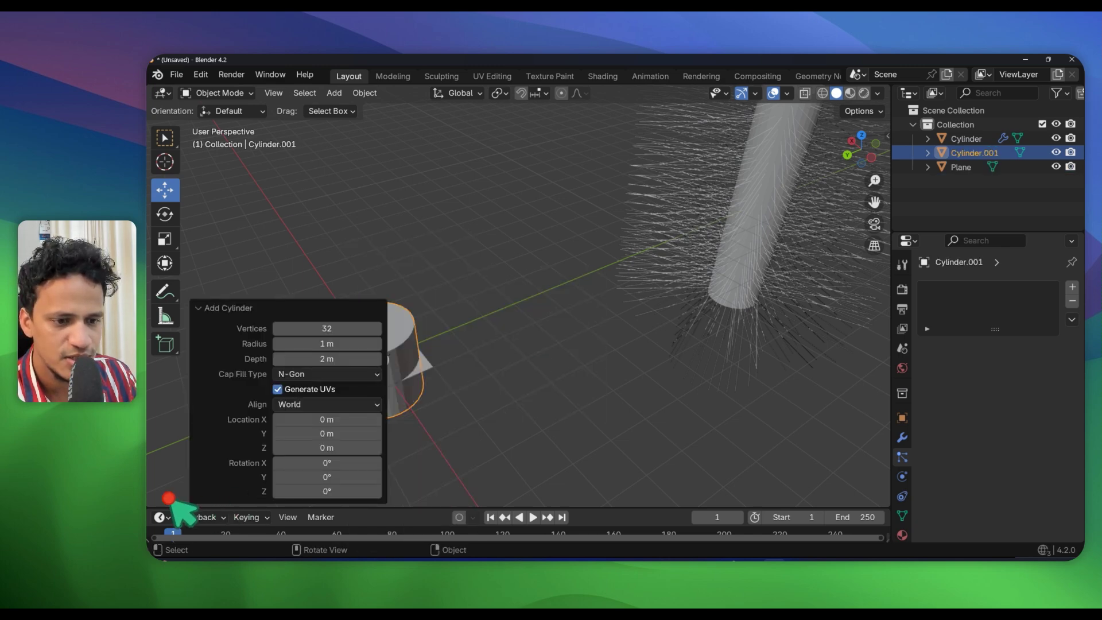
pyautogui.click(332, 334)
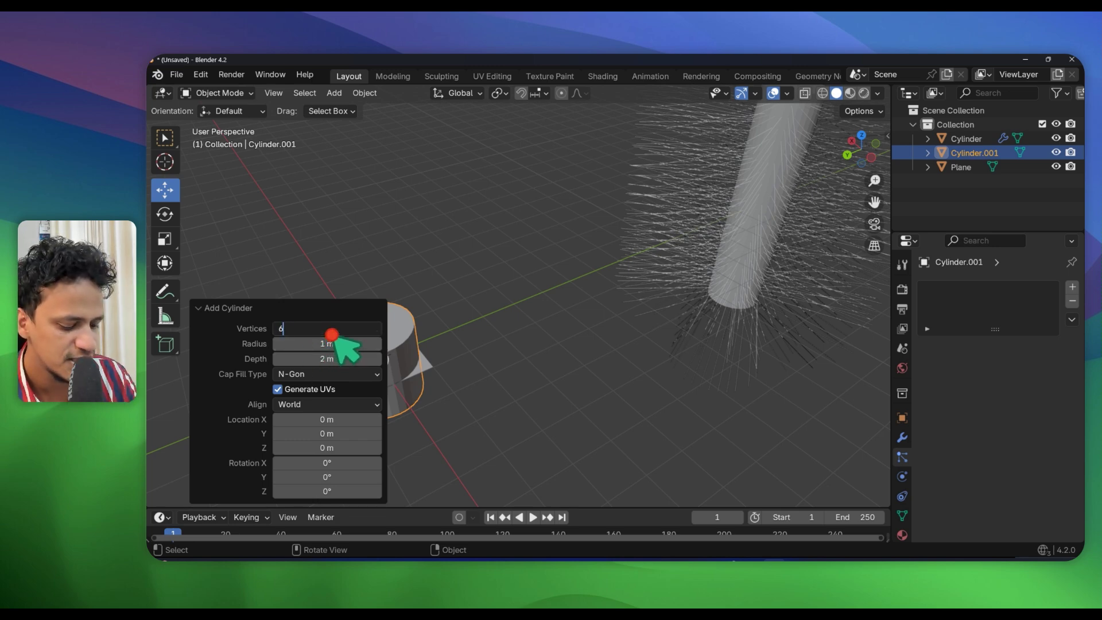
pyautogui.write('6')
pyautogui.press('Return')
pyautogui.click(398, 350)
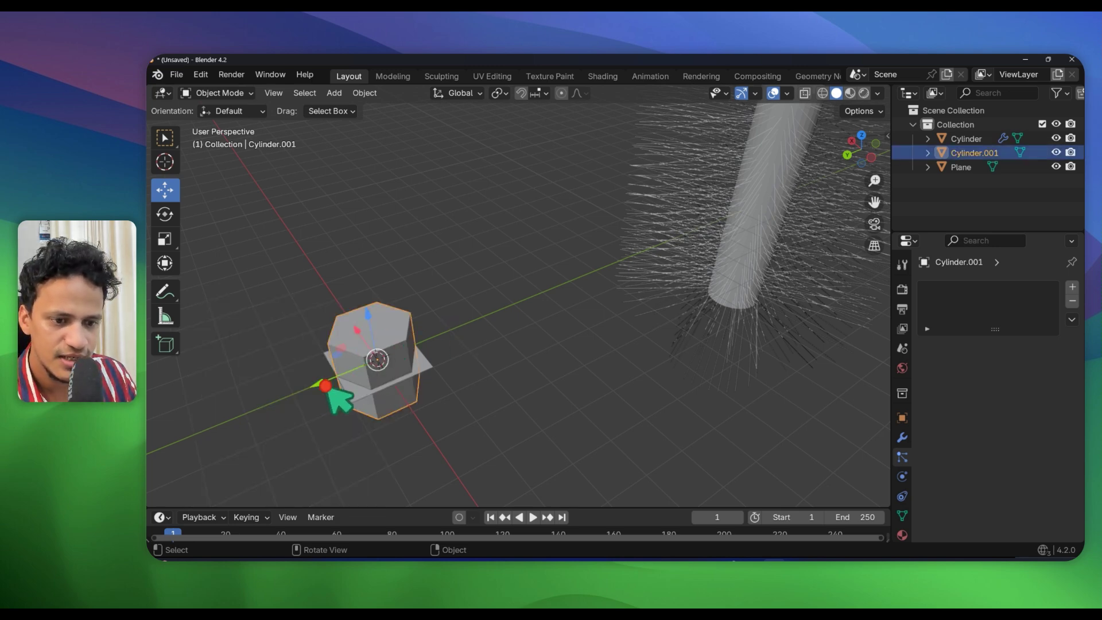
pyautogui.moveTo(339, 394); pyautogui.dragTo(479, 319)
# - Flatten the hexagonal cylinder into a thin sheet by scaling it along Z to about 0.041
pyautogui.moveTo(568, 322); pyautogui.dragTo(517, 338, button='middle')
pyautogui.scroll(4, 543, 351)
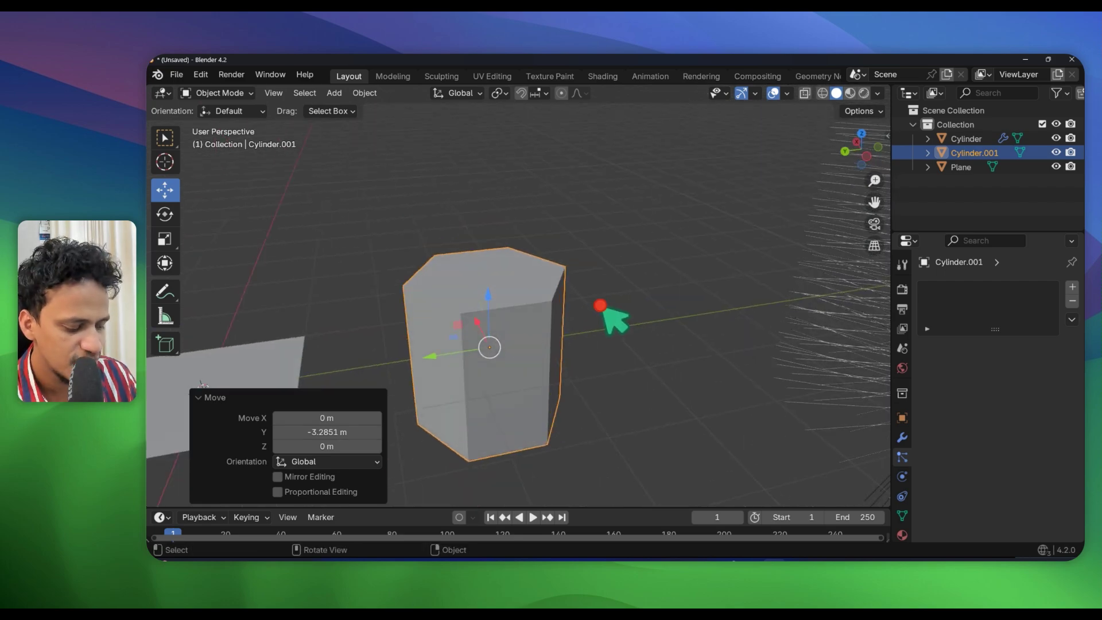
pyautogui.press('s')
pyautogui.press('z')
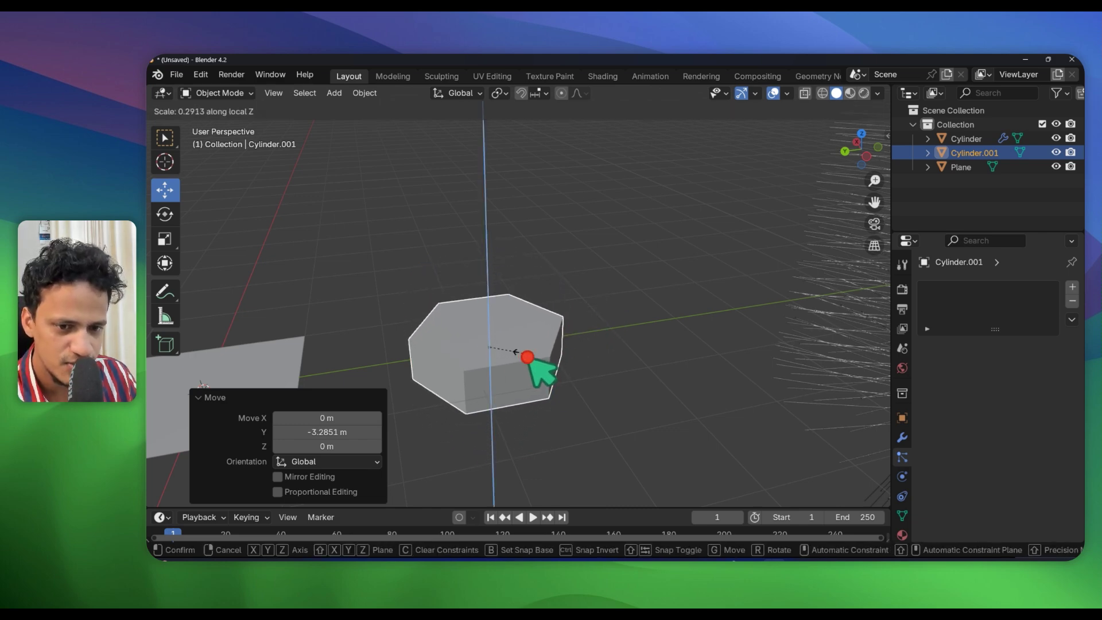
pyautogui.click(498, 348)
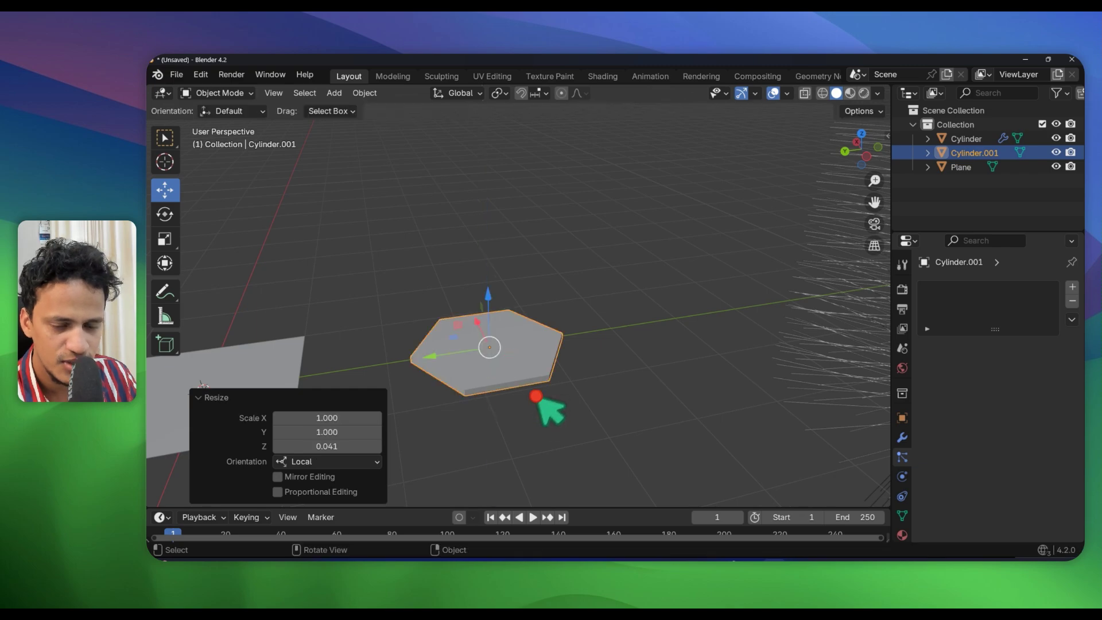
# - Add a Solidify modifier to the square plane with a thickness of 0.05 m
pyautogui.scroll(-3, 535, 397)
pyautogui.keyDown('shift'); pyautogui.moveTo(534, 398); pyautogui.dragTo(580, 343, button='middle'); pyautogui.keyUp('shift')
pyautogui.click(427, 322)
pyautogui.moveTo(428, 325); pyautogui.dragTo(378, 370, button='middle')
pyautogui.click(901, 440)
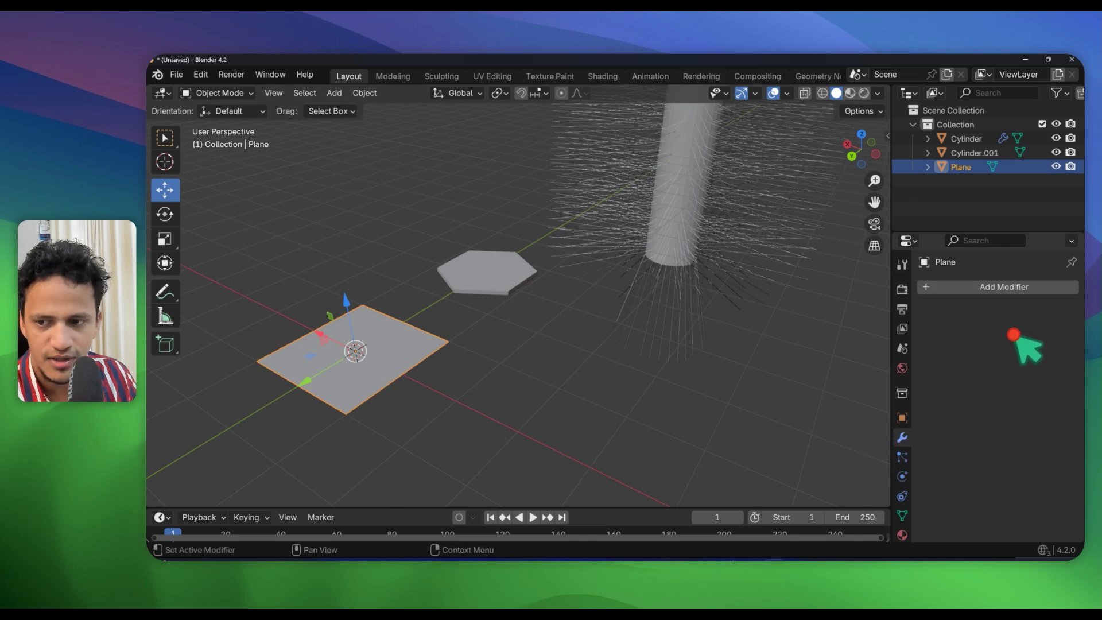
pyautogui.click(1021, 294)
pyautogui.click(959, 294)
pyautogui.write('soldi')
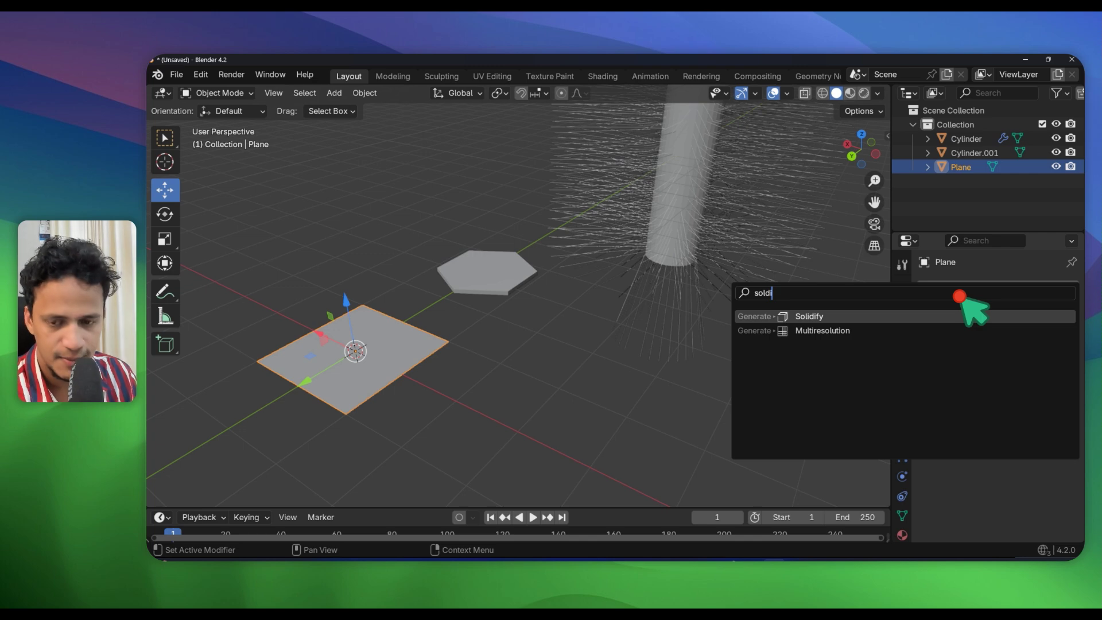
pyautogui.press('Return')
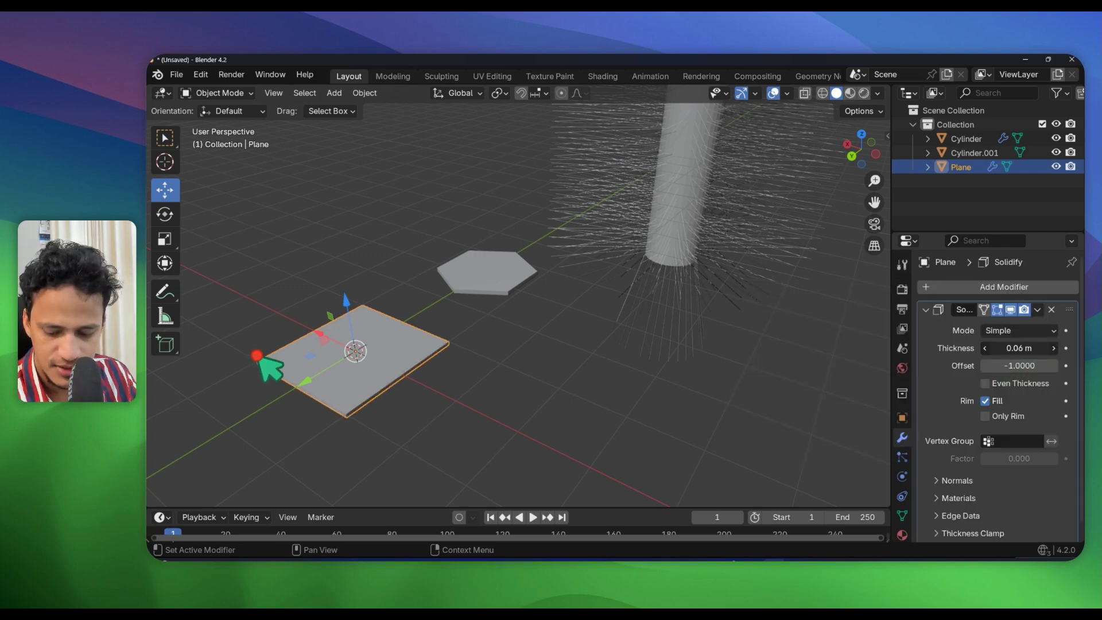
pyautogui.moveTo(505, 367); pyautogui.dragTo(532, 328, button='middle')
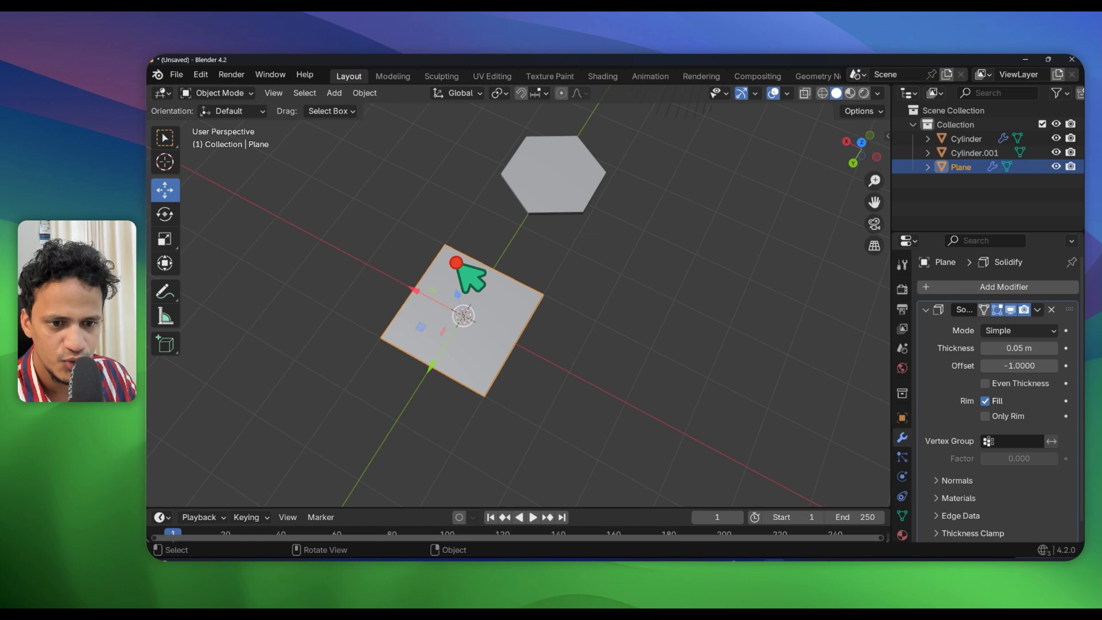
pyautogui.moveTo(489, 406); pyautogui.dragTo(466, 288, button='middle')
pyautogui.hotkey('shift', 'a')
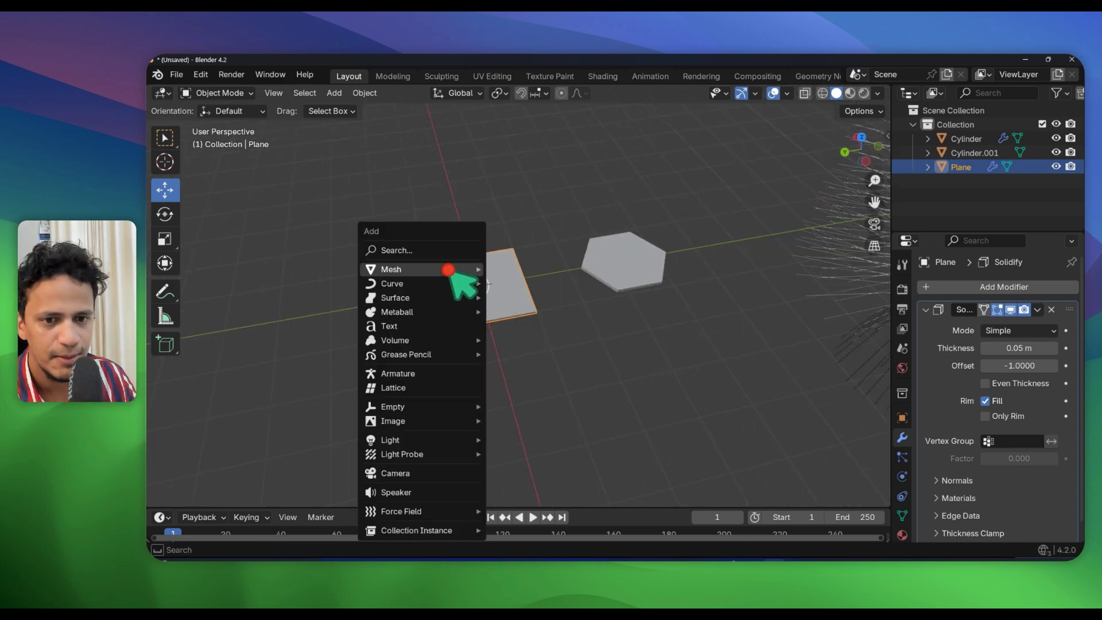
pyautogui.moveTo(462, 271)
pyautogui.click(565, 273)
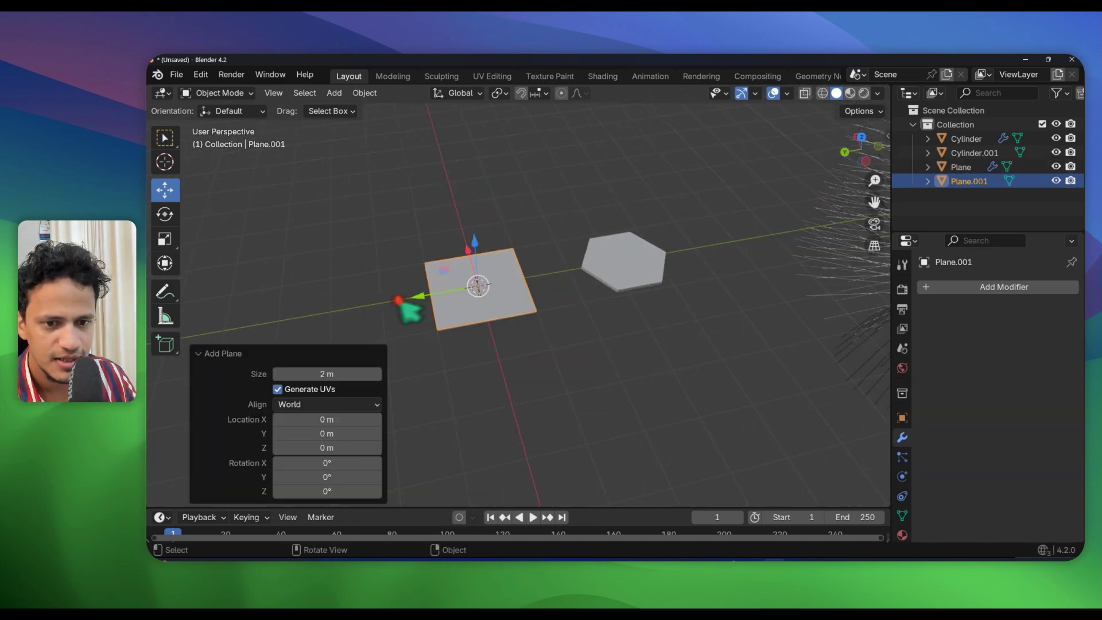
pyautogui.moveTo(398, 300); pyautogui.dragTo(509, 270, button='middle')
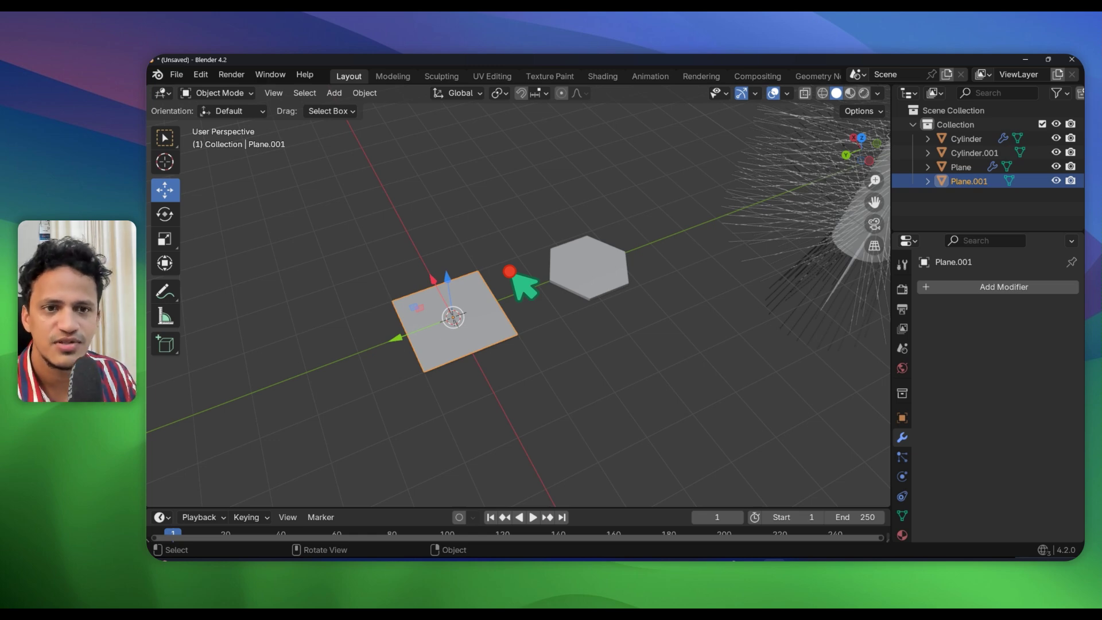
pyautogui.scroll(-3, 509, 272)
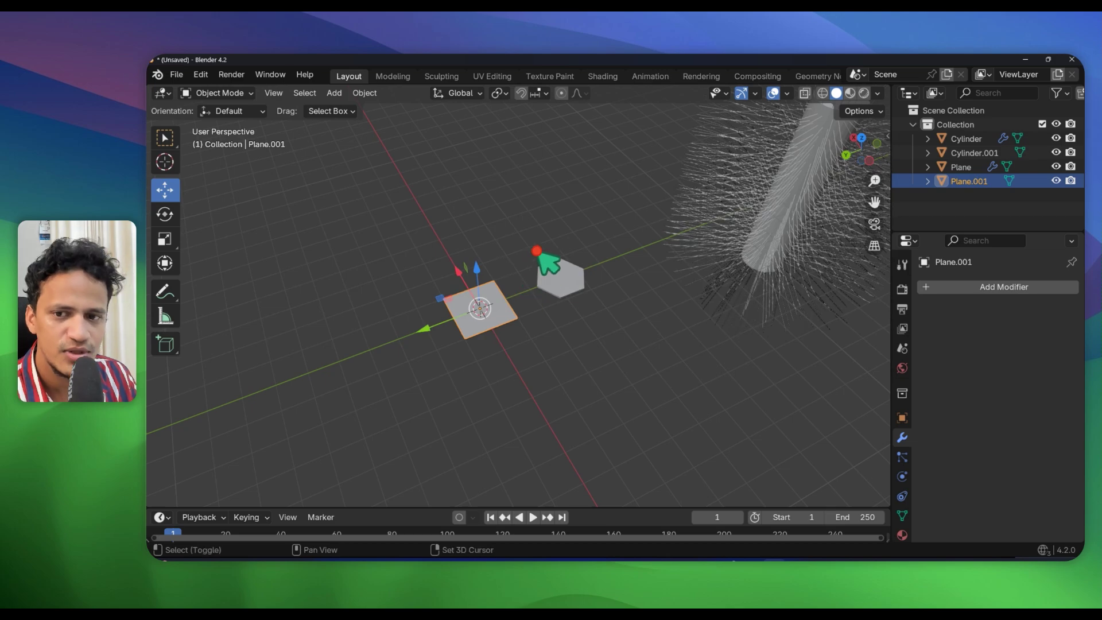
pyautogui.keyDown('shift'); pyautogui.moveTo(539, 254); pyautogui.dragTo(447, 326, button='middle'); pyautogui.keyUp('shift')
pyautogui.scroll(2, 388, 340)
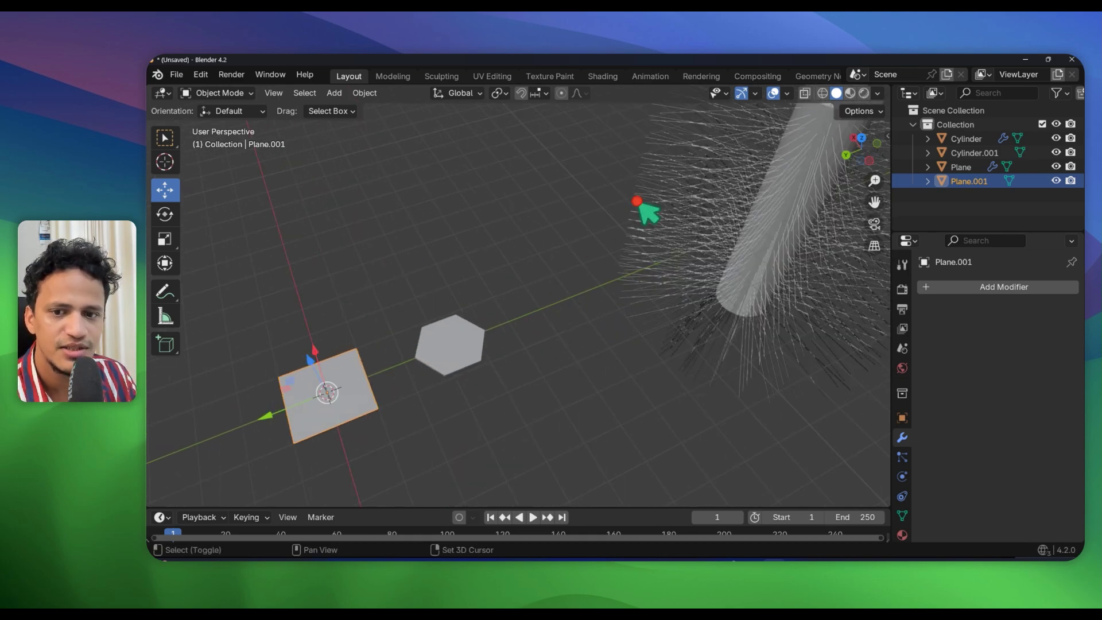
pyautogui.moveTo(638, 202); pyautogui.dragTo(542, 296, button='middle')
pyautogui.scroll(-3, 511, 298)
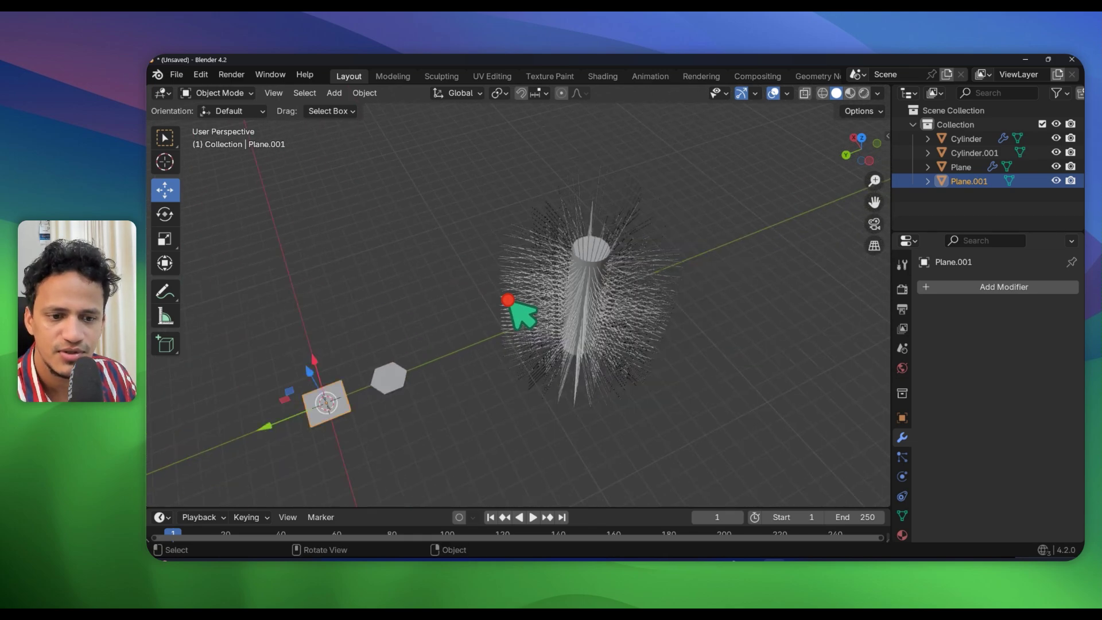
# - Shift the square plane's mesh about -1.07 m along Y, then 0.025 m back, so its origin sits at one edge
pyautogui.keyDown('shift'); pyautogui.moveTo(409, 324); pyautogui.dragTo(563, 258, button='middle'); pyautogui.keyUp('shift')
pyautogui.scroll(4, 531, 296)
pyautogui.scroll(3, 412, 370)
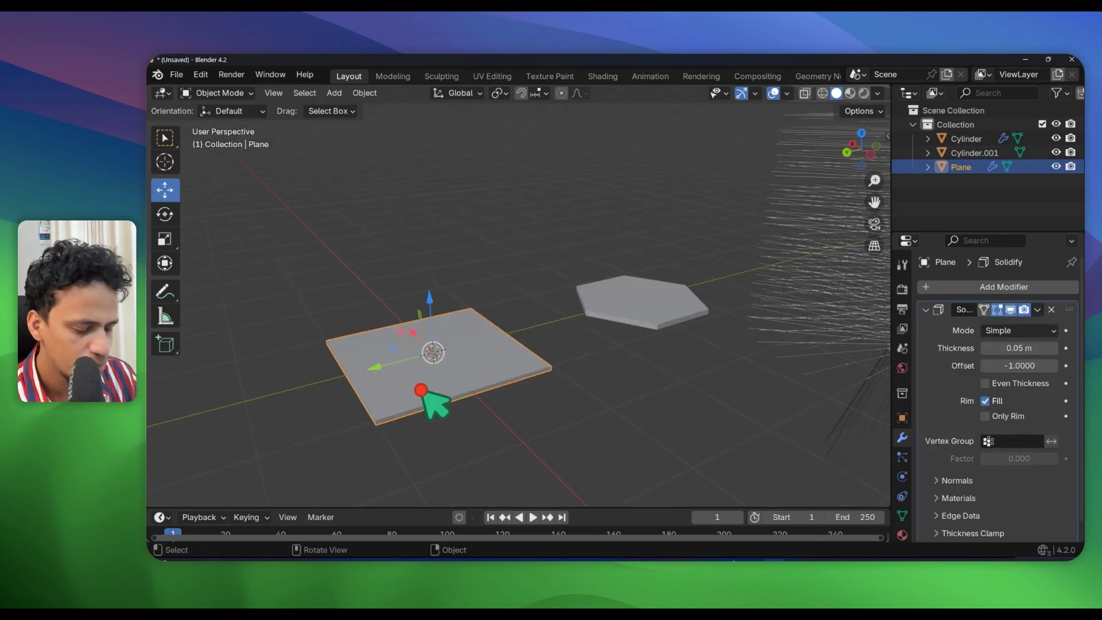
pyautogui.press('Tab')
pyautogui.moveTo(384, 369); pyautogui.dragTo(454, 377)
pyautogui.scroll(1, 453, 377)
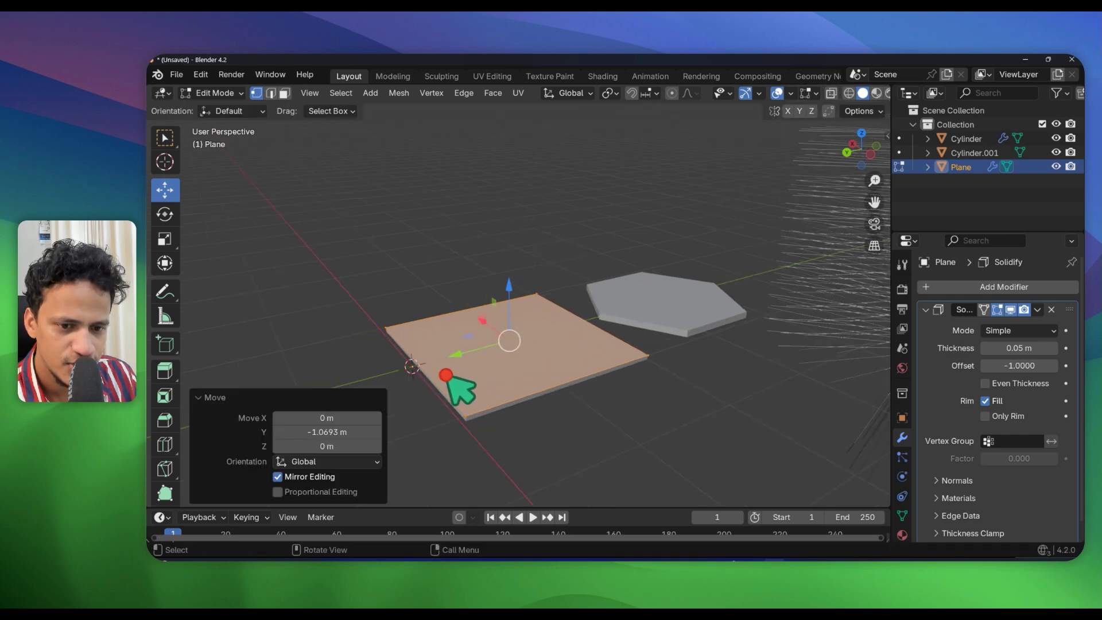
pyautogui.moveTo(415, 372); pyautogui.dragTo(489, 428, button='middle')
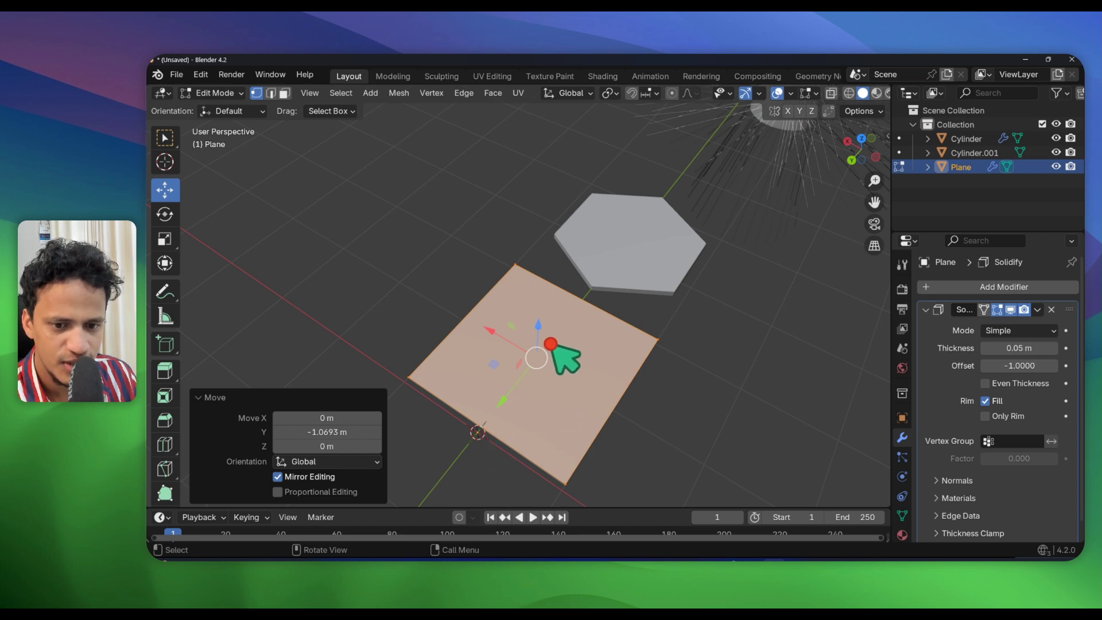
pyautogui.moveTo(506, 408); pyautogui.dragTo(502, 405)
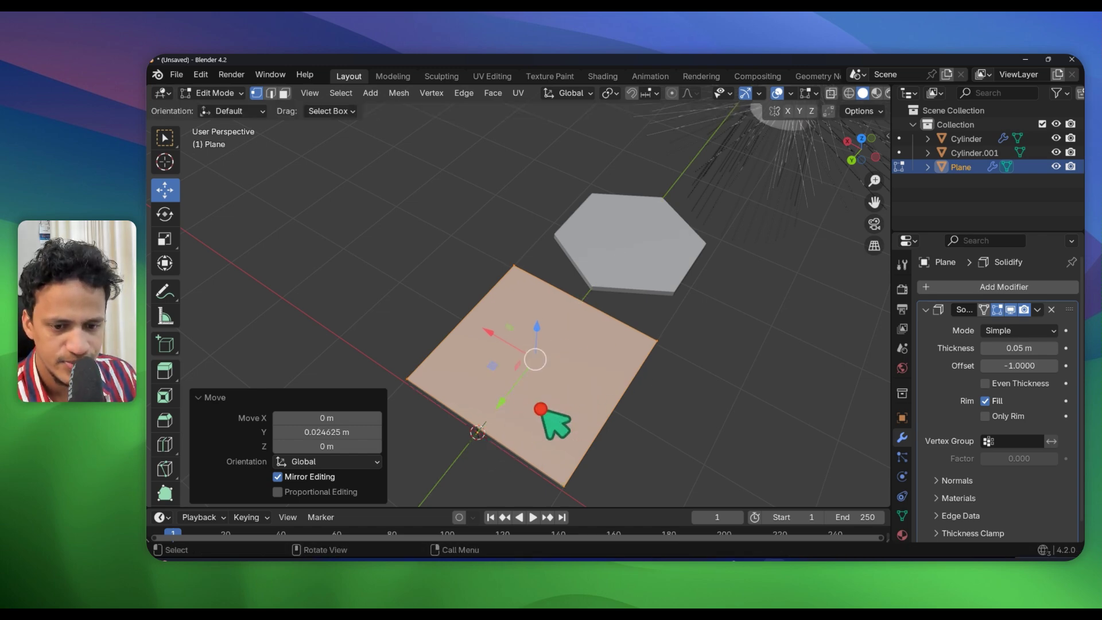
pyautogui.press('Tab')
# - Try moving the square sheet about -16.16 m along Y so its origin edge meets the hair-covered cylinder
pyautogui.scroll(-2, 534, 406)
pyautogui.scroll(-2, 538, 409)
pyautogui.moveTo(538, 410); pyautogui.dragTo(376, 377, button='middle')
pyautogui.press('g')
pyautogui.press('y')
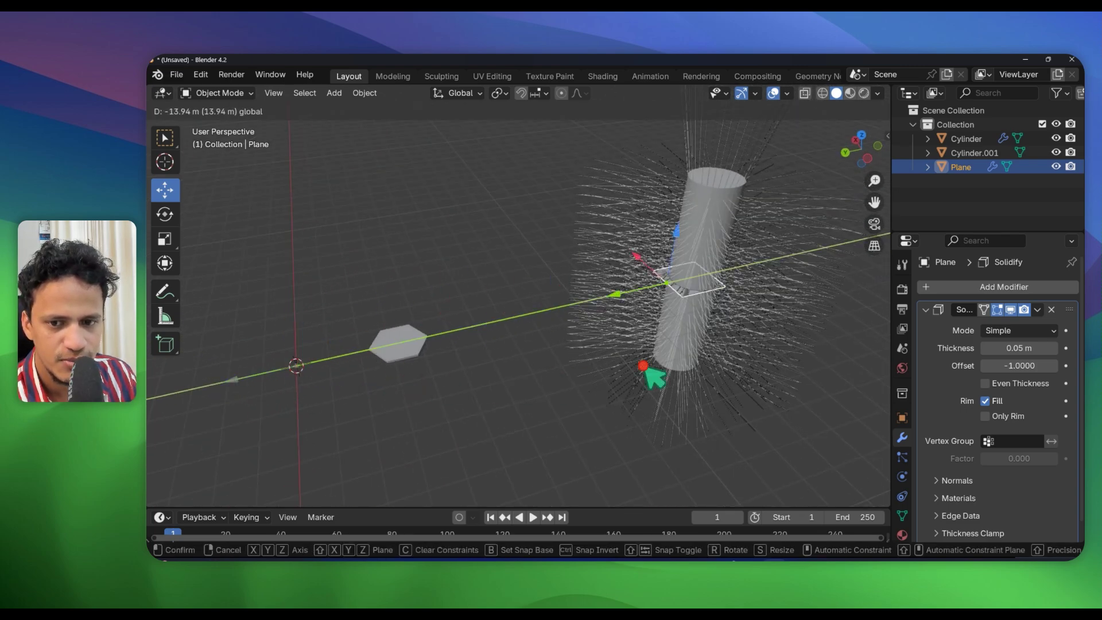
pyautogui.click(675, 361)
pyautogui.moveTo(675, 361); pyautogui.dragTo(315, 271, button='middle')
pyautogui.scroll(6, 396, 309)
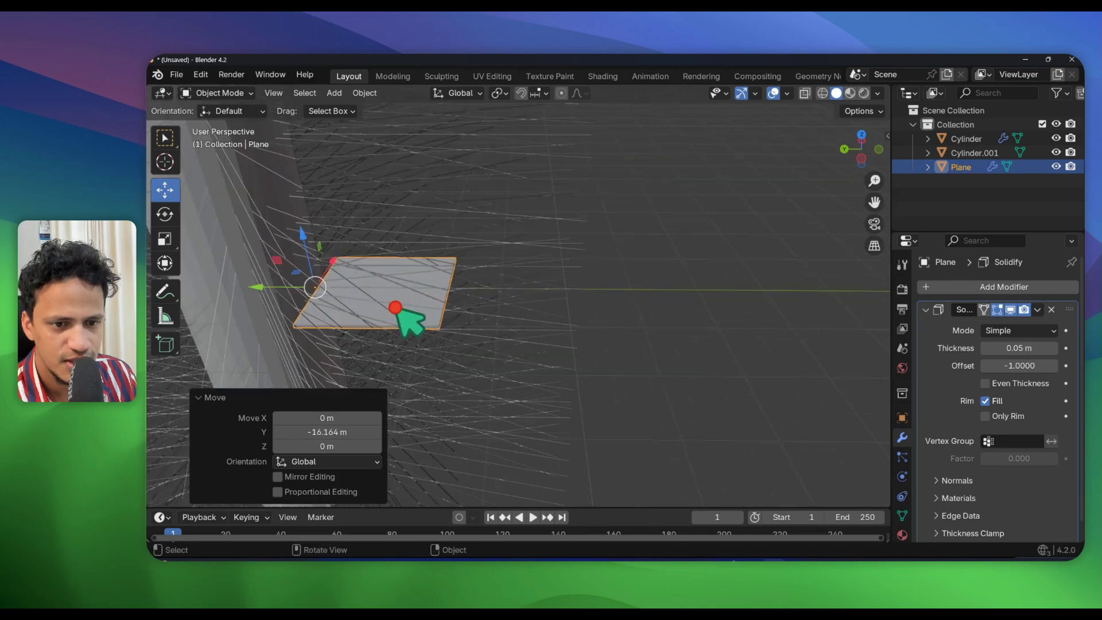
pyautogui.keyDown('shift'); pyautogui.moveTo(395, 310); pyautogui.dragTo(467, 302, button='middle'); pyautogui.keyUp('shift')
pyautogui.press('g')
pyautogui.press('y')
pyautogui.click(373, 294)
# - Try sliding the square sheet along Y into the cylinder's side to test how it attaches
pyautogui.scroll(3, 459, 290)
pyautogui.moveTo(423, 253); pyautogui.dragTo(390, 251, button='middle')
pyautogui.scroll(-4, 454, 216)
pyautogui.moveTo(507, 244); pyautogui.dragTo(527, 263, button='middle')
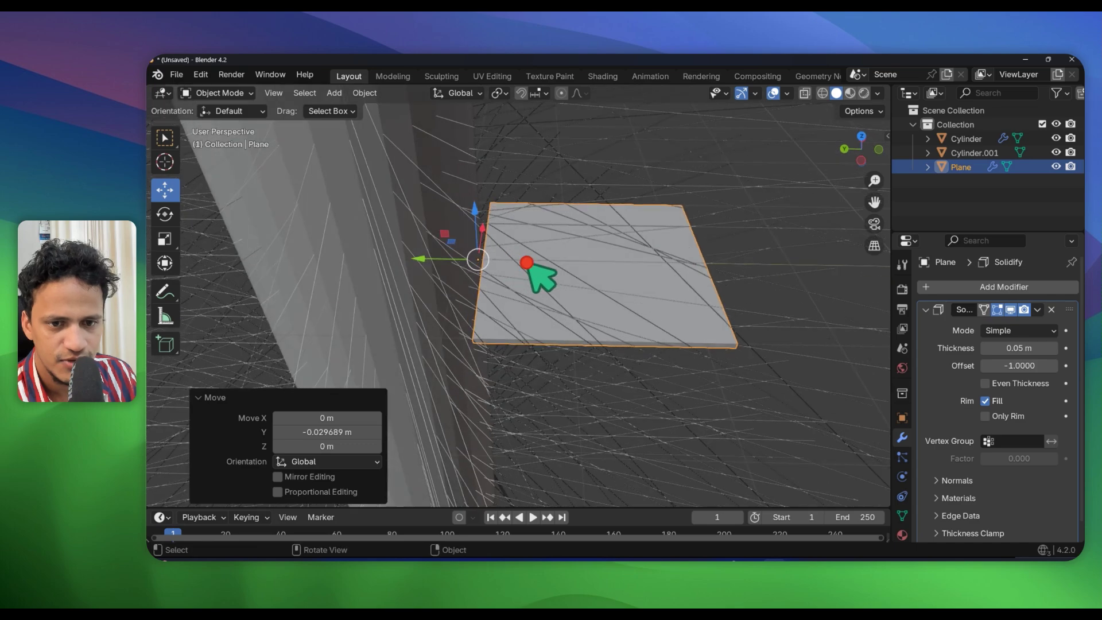
pyautogui.press('g')
pyautogui.press('y')
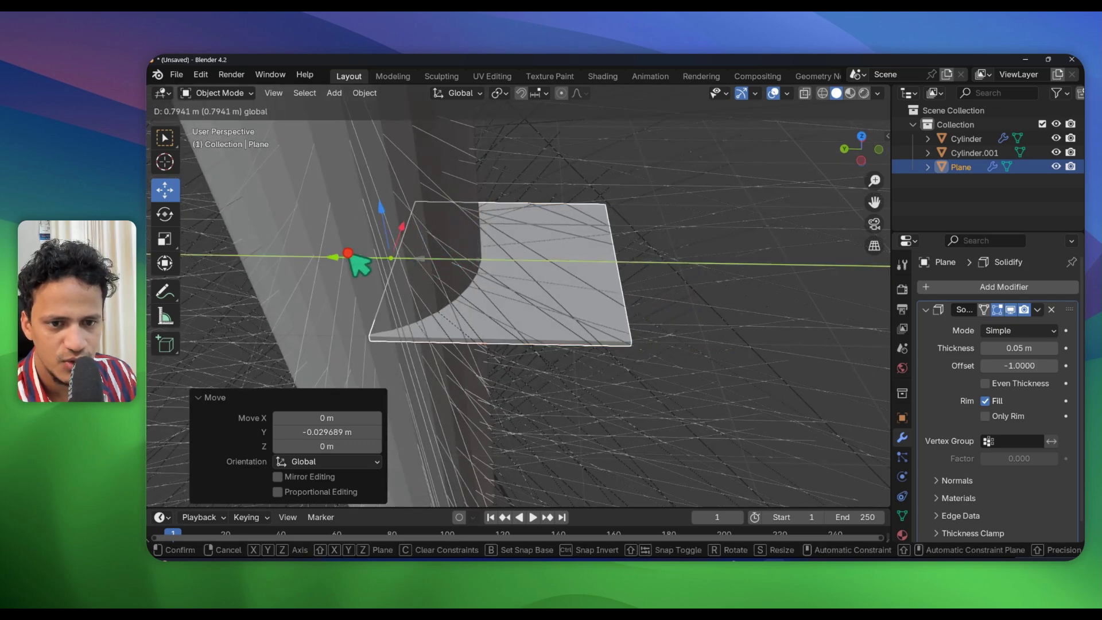
pyautogui.click(330, 261)
pyautogui.moveTo(329, 261); pyautogui.dragTo(583, 258, button='middle')
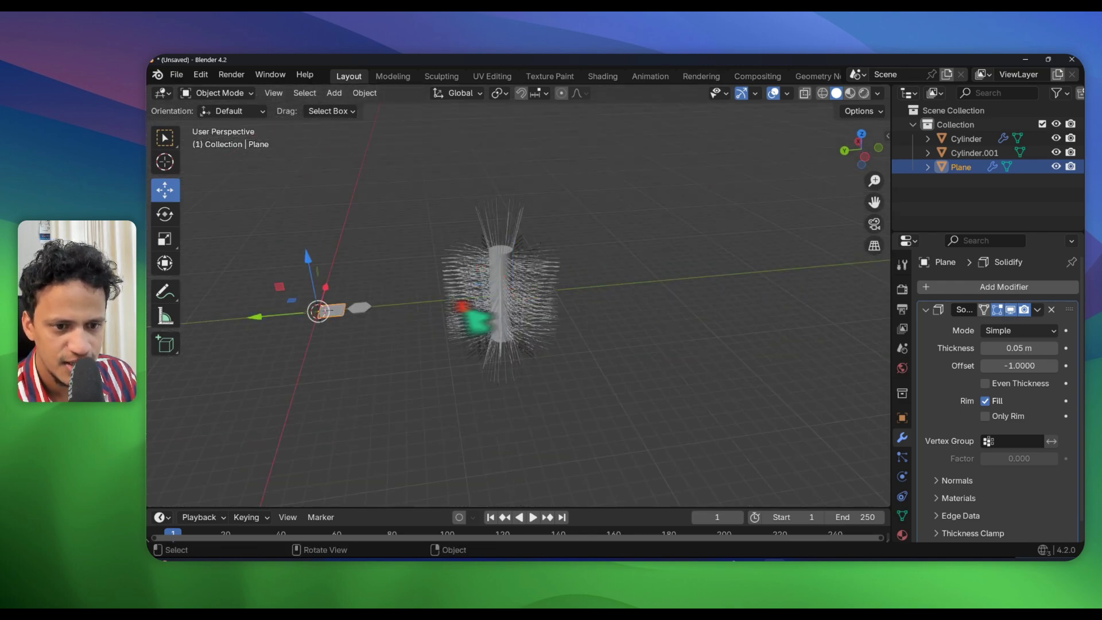
# - Shift the hexagonal sheet's mesh about -1.076 m along Y away from its origin in Edit Mode
pyautogui.scroll(6, 463, 307)
pyautogui.keyDown('shift'); pyautogui.moveTo(331, 294); pyautogui.dragTo(539, 343, button='middle'); pyautogui.keyUp('shift')
pyautogui.click(472, 361)
pyautogui.scroll(3, 473, 362)
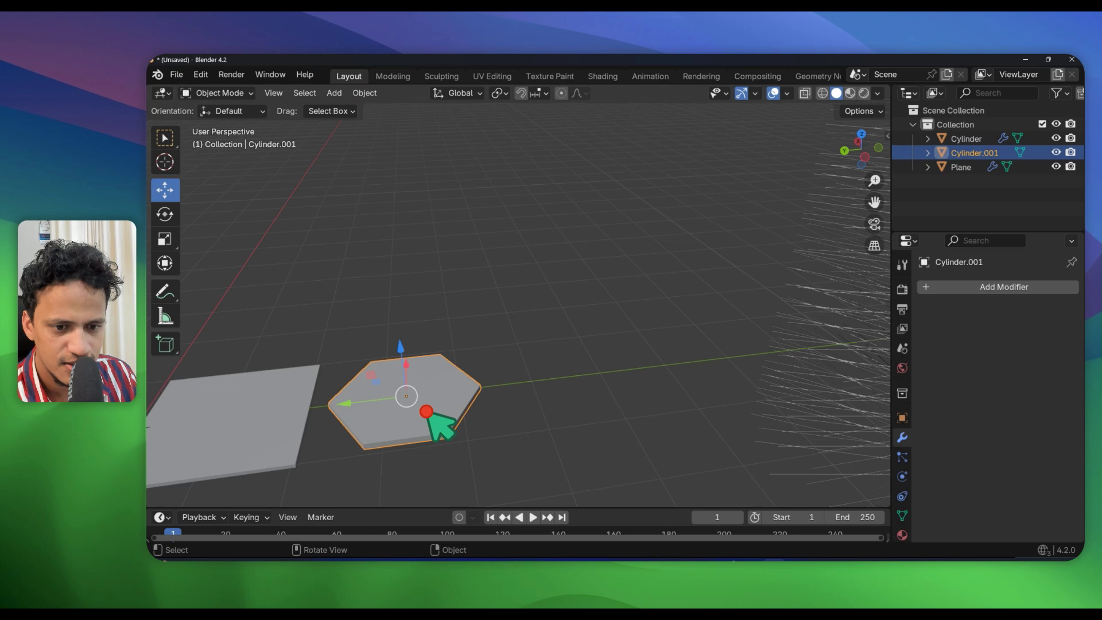
pyautogui.keyDown('shift'); pyautogui.moveTo(416, 398); pyautogui.dragTo(450, 344, button='middle'); pyautogui.keyUp('shift')
pyautogui.press('Tab')
pyautogui.press('g')
pyautogui.press('y')
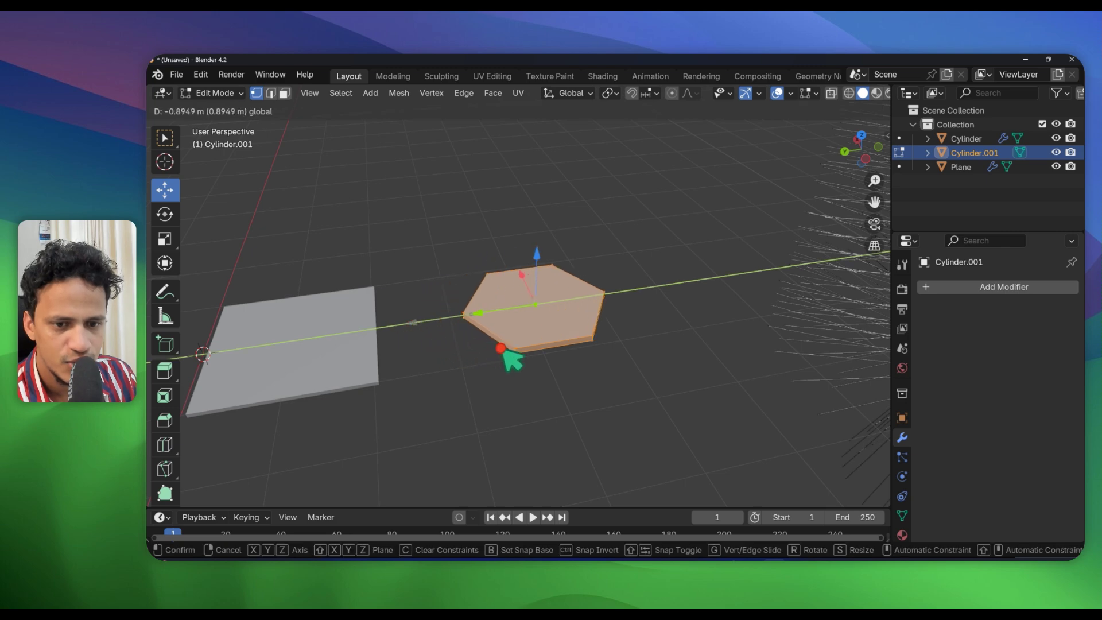
pyautogui.click(514, 351)
pyautogui.moveTo(519, 353); pyautogui.dragTo(560, 397, button='middle')
pyautogui.scroll(2, 612, 401)
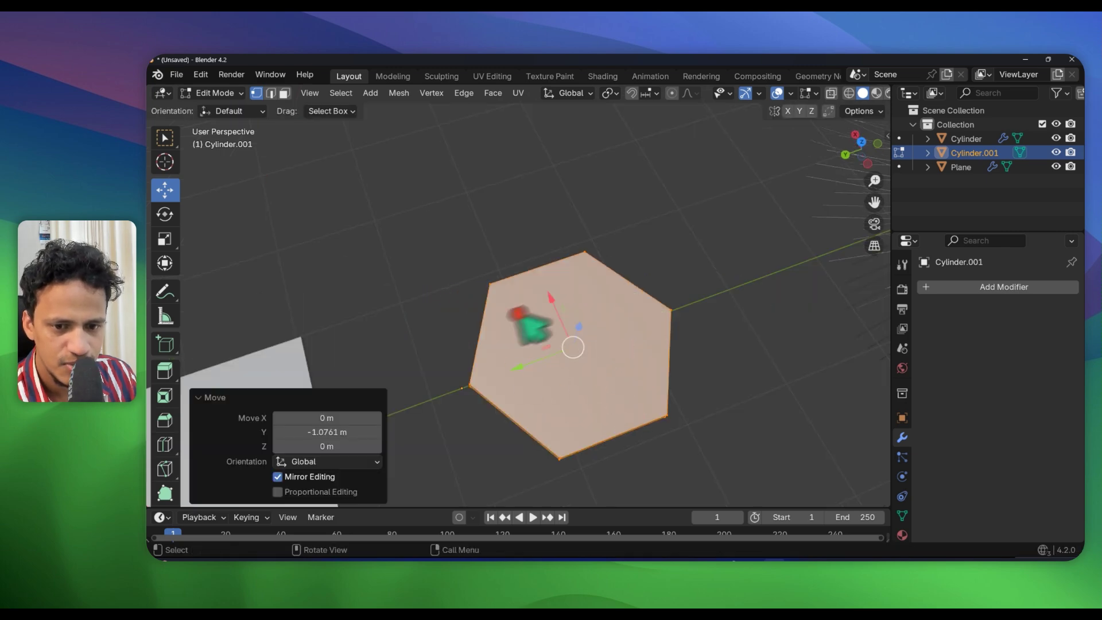
# - Rotate the hexagon's mesh about -27.7° around Z and move it 0.174 m along Y so a flat side meets its origin
pyautogui.hotkey('alt', 'a')
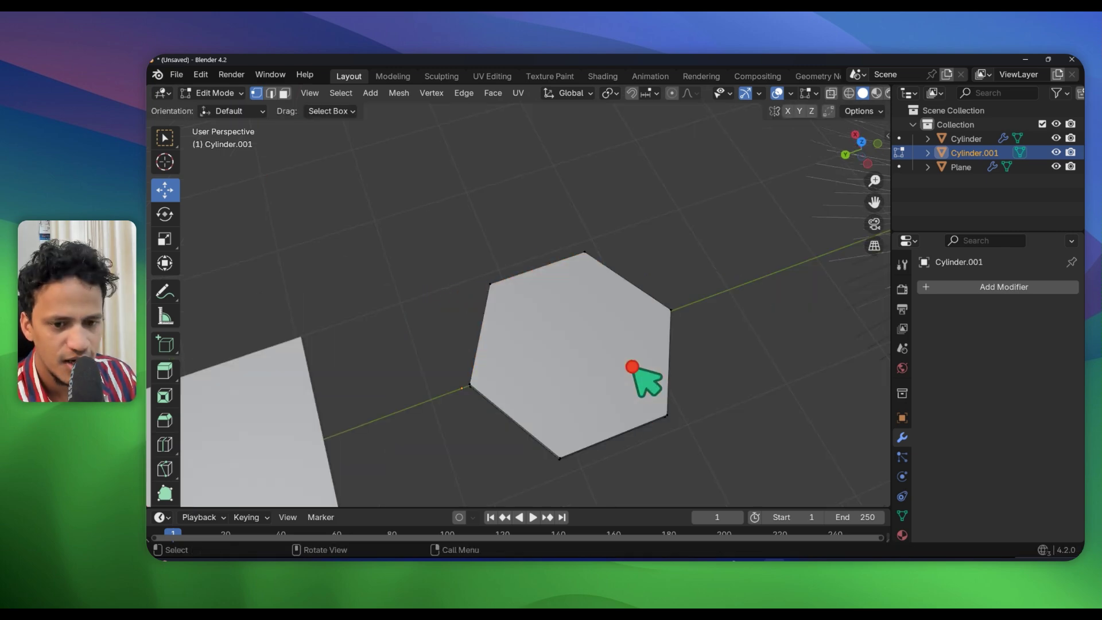
pyautogui.press('a')
pyautogui.press('r')
pyautogui.press('z')
pyautogui.click(629, 469)
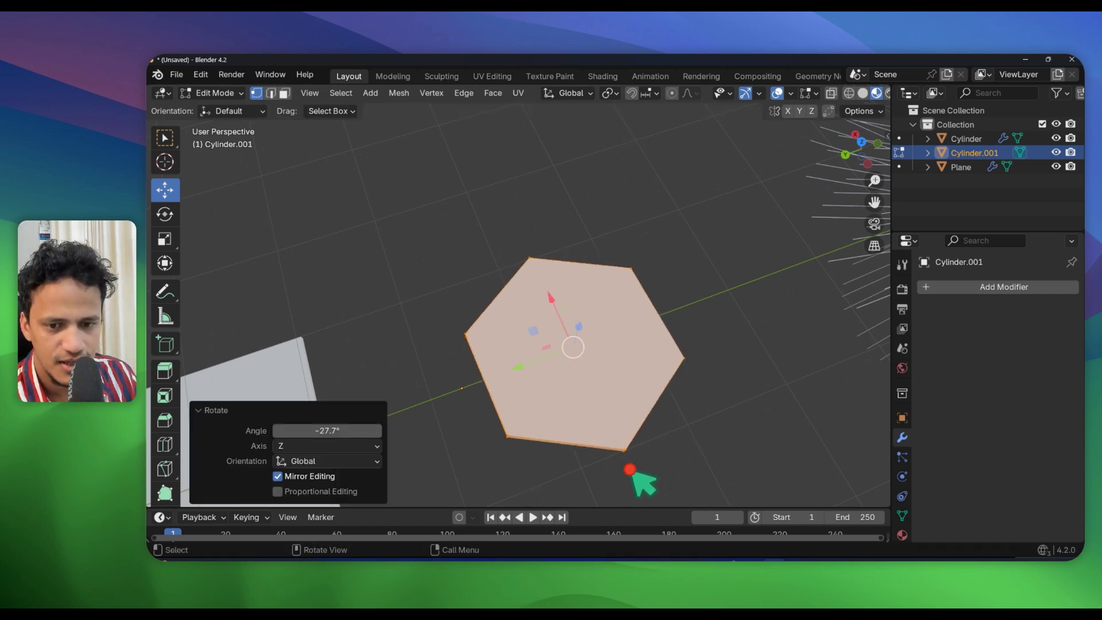
pyautogui.moveTo(526, 364); pyautogui.dragTo(508, 371)
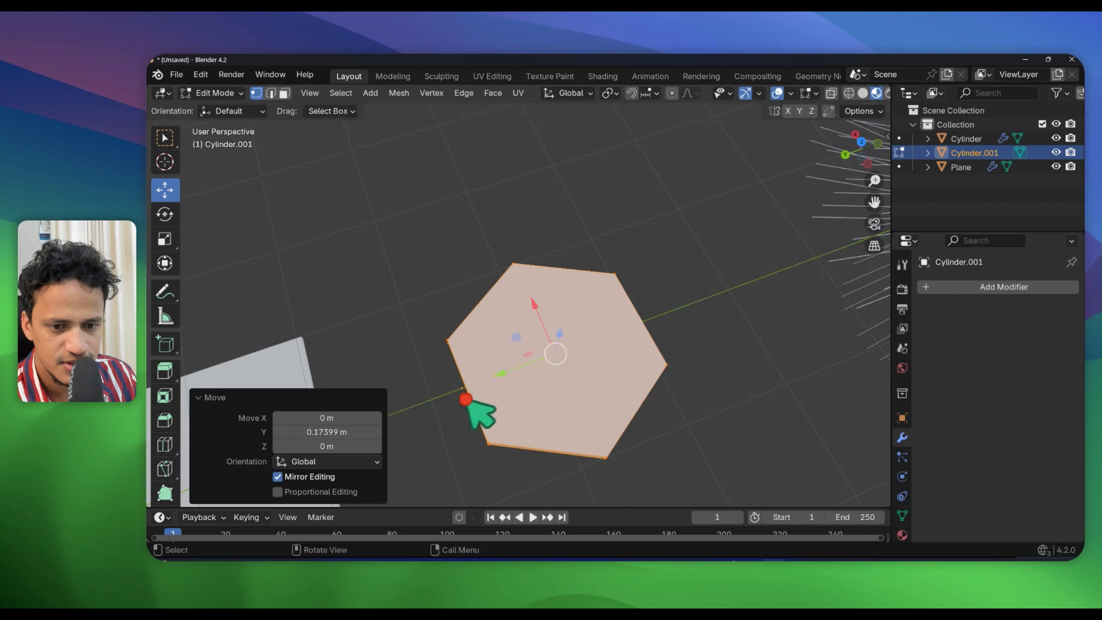
pyautogui.press('Tab')
# - Set the tall cylinder's hair particle system to render as Object
pyautogui.scroll(-7, 533, 355)
pyautogui.moveTo(543, 348); pyautogui.dragTo(394, 344, button='middle')
pyautogui.click(602, 203)
pyautogui.keyDown('shift'); pyautogui.moveTo(595, 221); pyautogui.dragTo(482, 333, button='middle'); pyautogui.keyUp('shift')
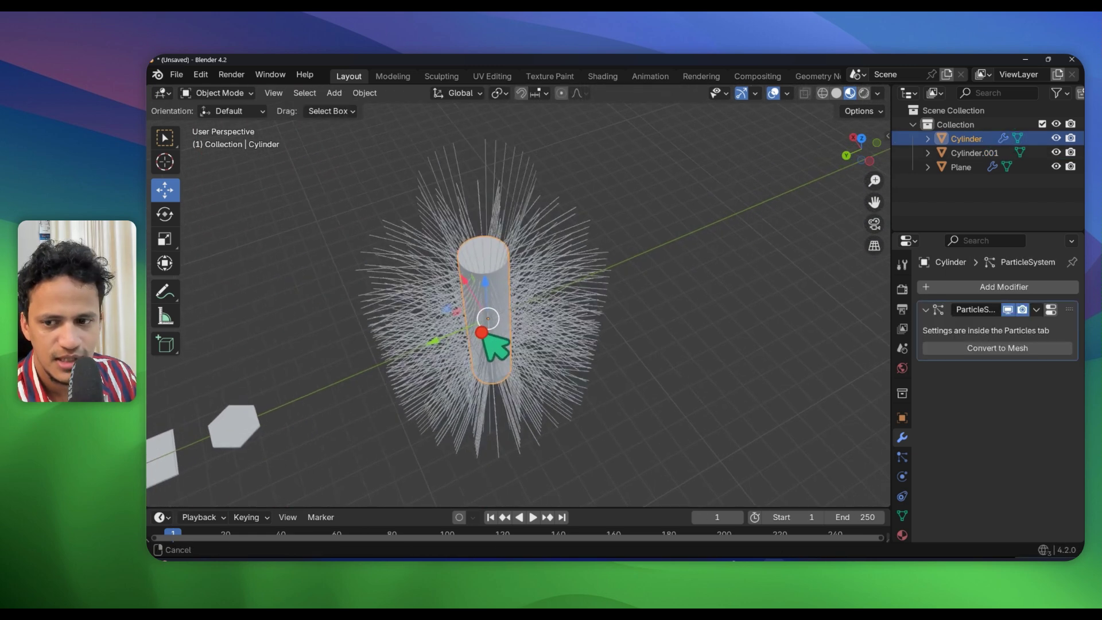
pyautogui.click(903, 459)
pyautogui.scroll(-8, 968, 447)
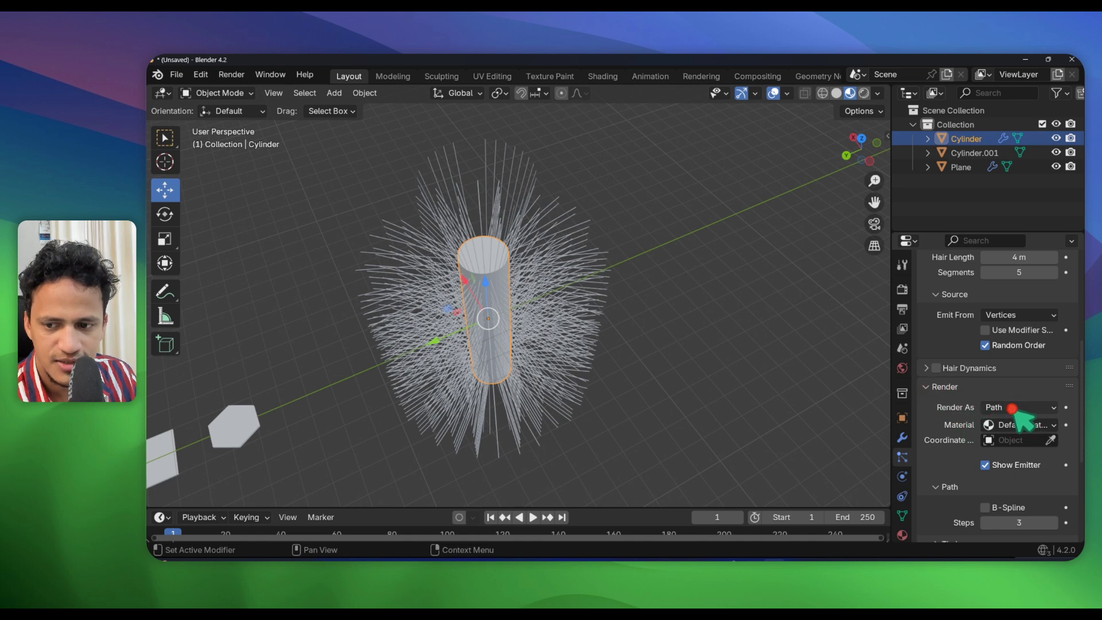
pyautogui.click(1012, 409)
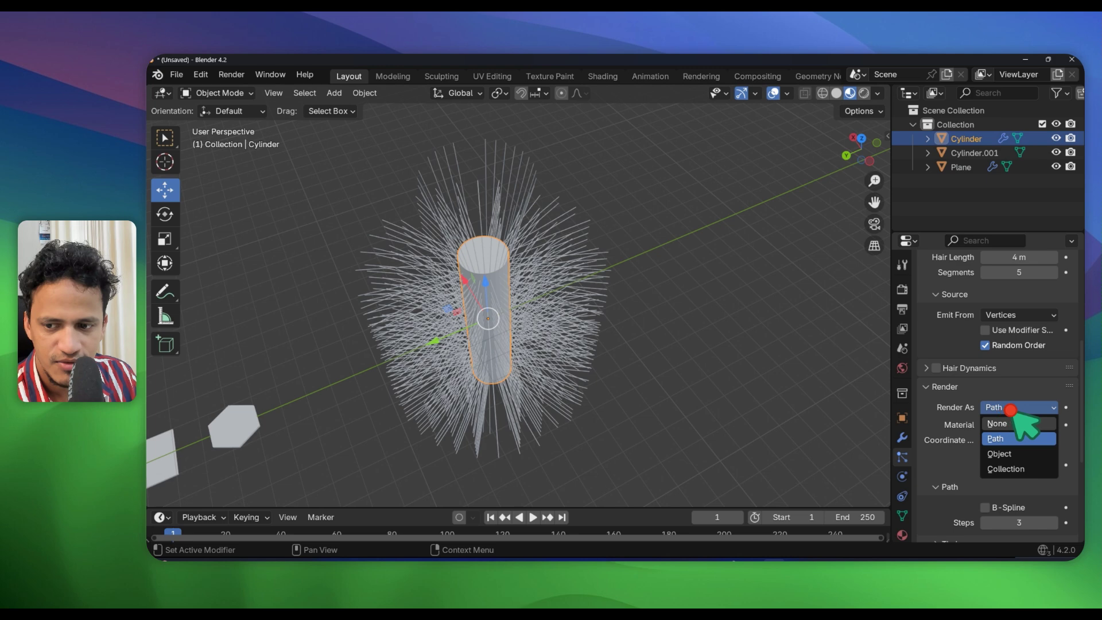
pyautogui.click(1001, 453)
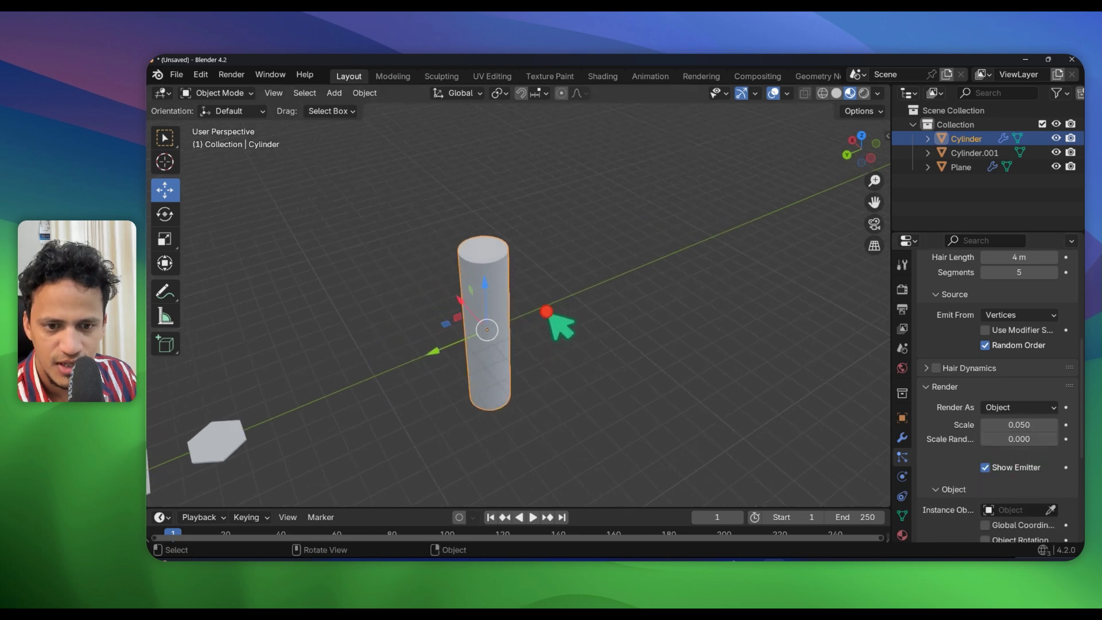
# - Pick the square plane as the instance object for the cylinder's hair particles
pyautogui.scroll(-4, 503, 321)
pyautogui.scroll(3, 503, 322)
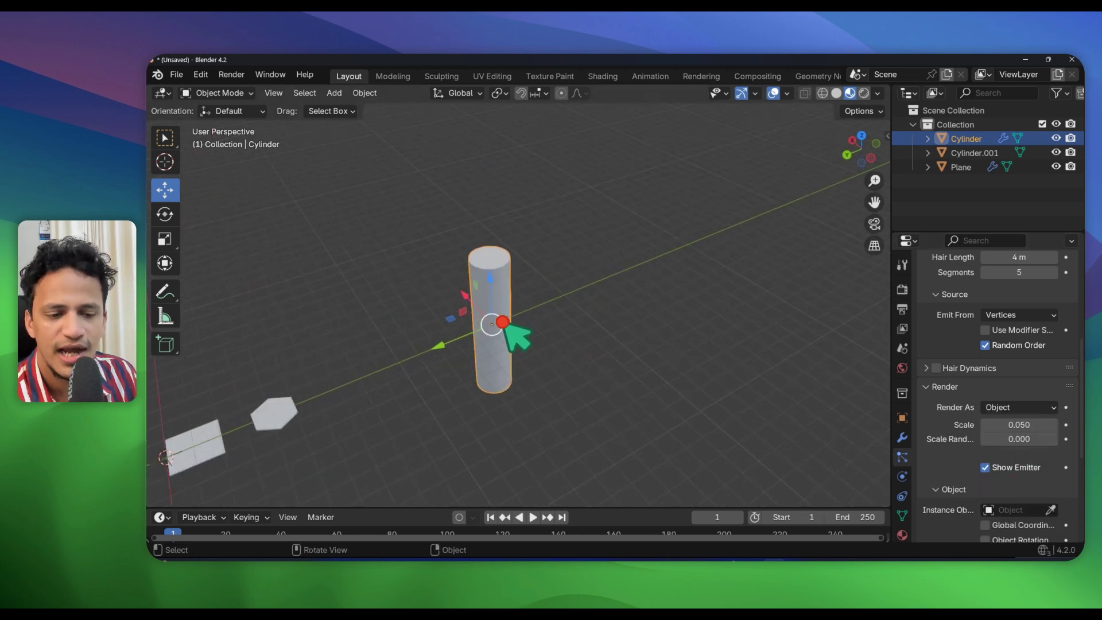
pyautogui.keyDown('shift'); pyautogui.moveTo(349, 375); pyautogui.dragTo(394, 358, button='middle'); pyautogui.keyUp('shift')
pyautogui.scroll(-3, 957, 430)
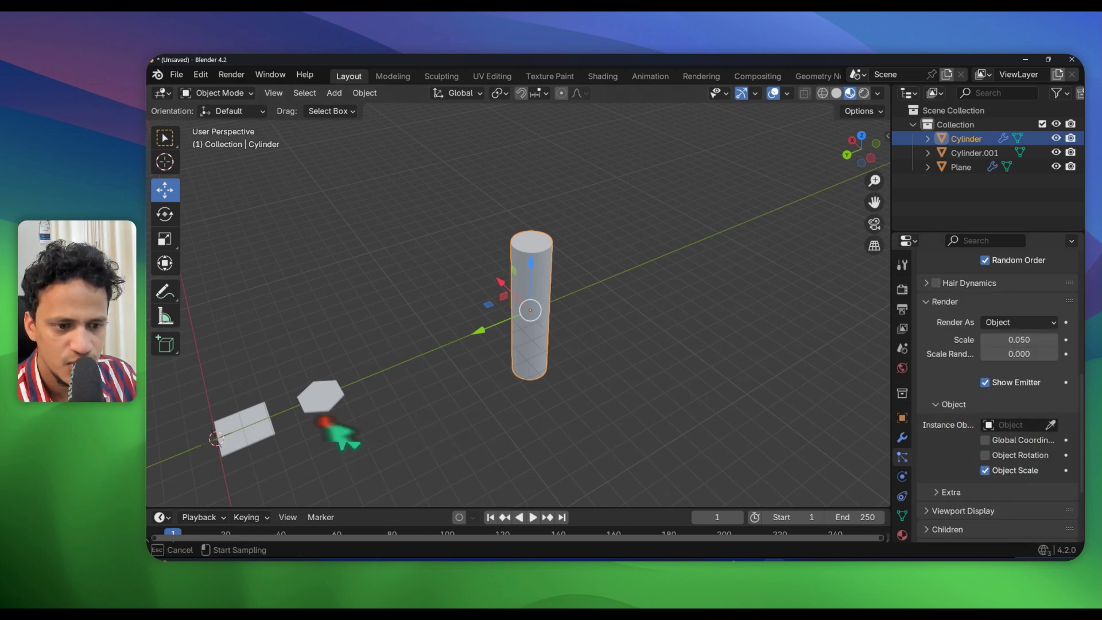
pyautogui.click(247, 421)
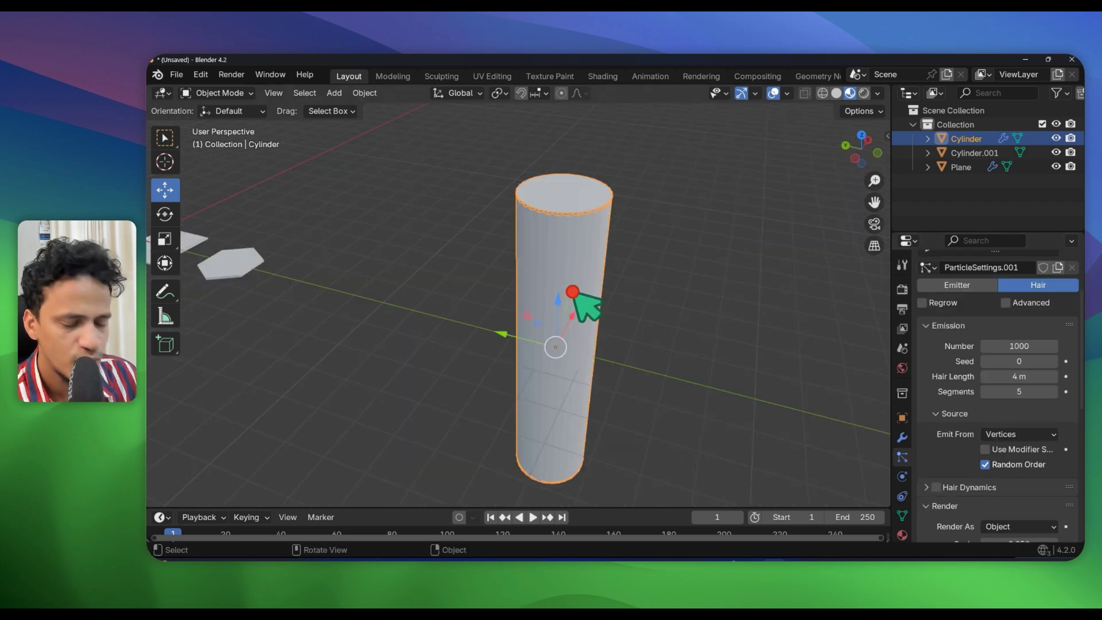
pyautogui.press('Tab')
pyautogui.press('Tab')
pyautogui.scroll(-4, 585, 325)
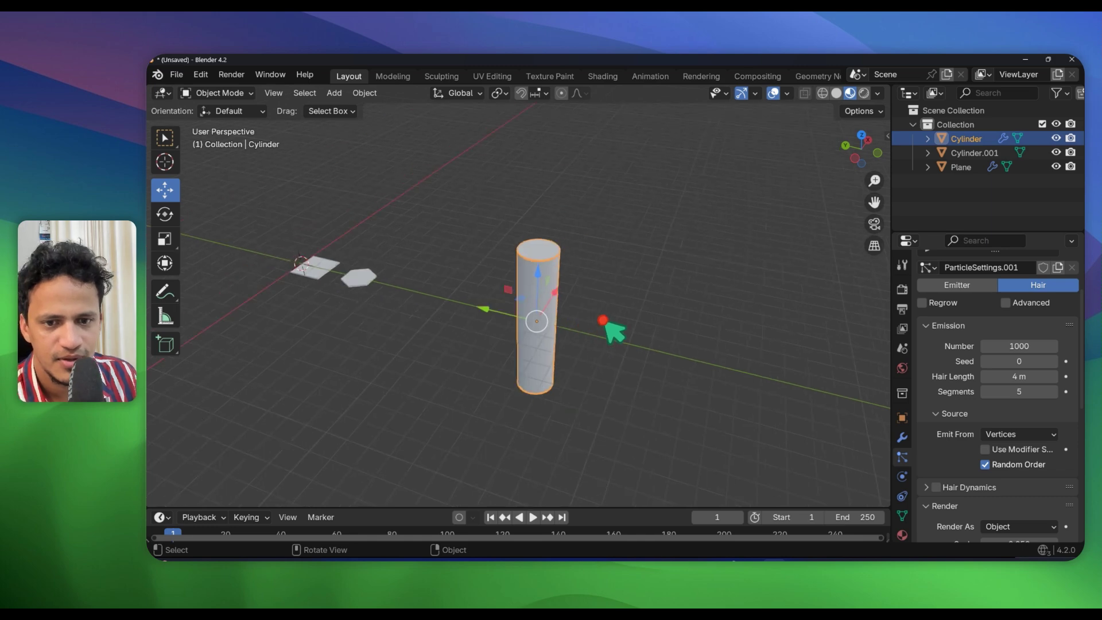
pyautogui.click(602, 321)
pyautogui.scroll(3, 593, 344)
pyautogui.click(592, 345)
# - Set the particle render scale to 0.220 and enable Object Rotation for the plane instances
pyautogui.scroll(-7, 1027, 436)
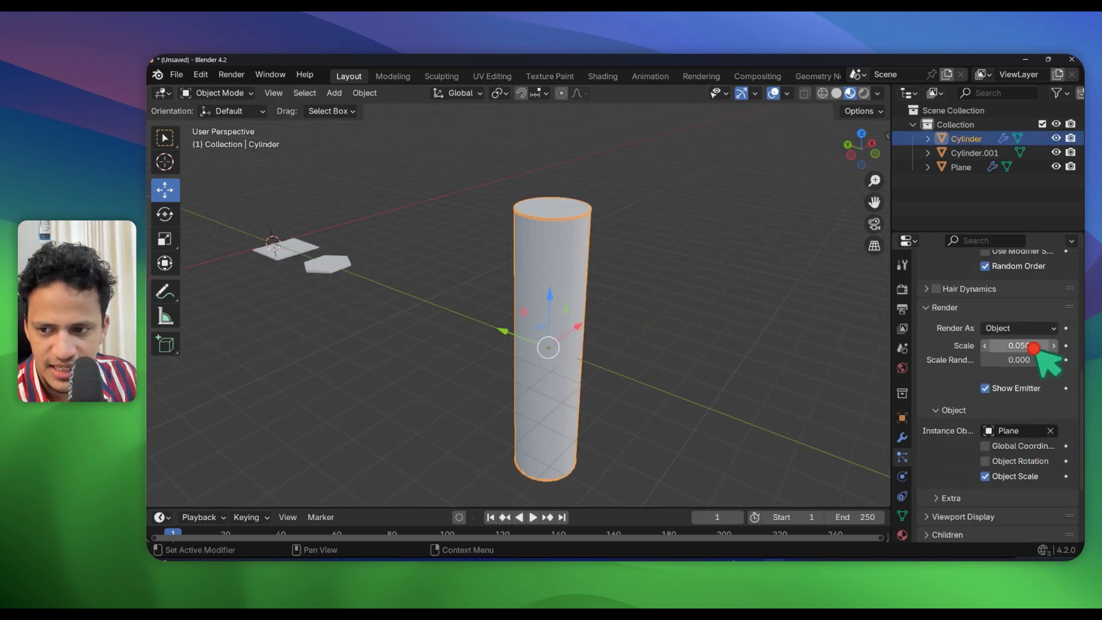
pyautogui.moveTo(1018, 345); pyautogui.dragTo(1025, 345)
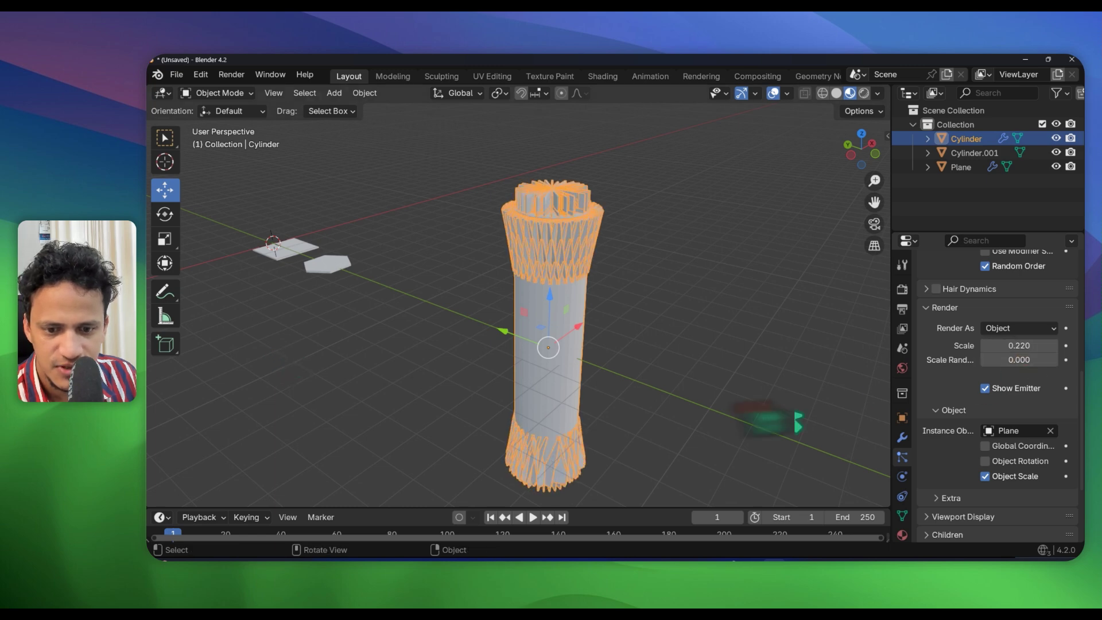
pyautogui.click(985, 461)
pyautogui.moveTo(652, 404)
pyautogui.mouseDown(button='middle')
pyautogui.moveTo(561, 357)
pyautogui.moveTo(560, 430)
pyautogui.moveTo(654, 408)
pyautogui.moveTo(649, 392)
pyautogui.mouseUp(button='middle')
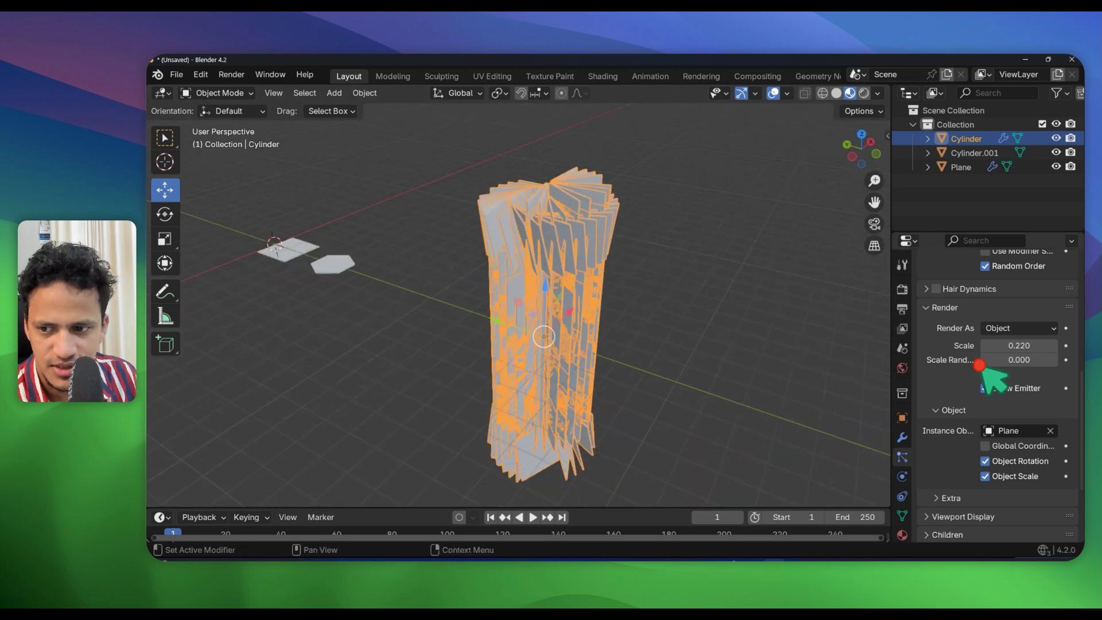
# - Reduce the particle render scale slightly and enable the Advanced hair settings to expose the Rotation options
pyautogui.moveTo(1011, 348); pyautogui.dragTo(1008, 348)
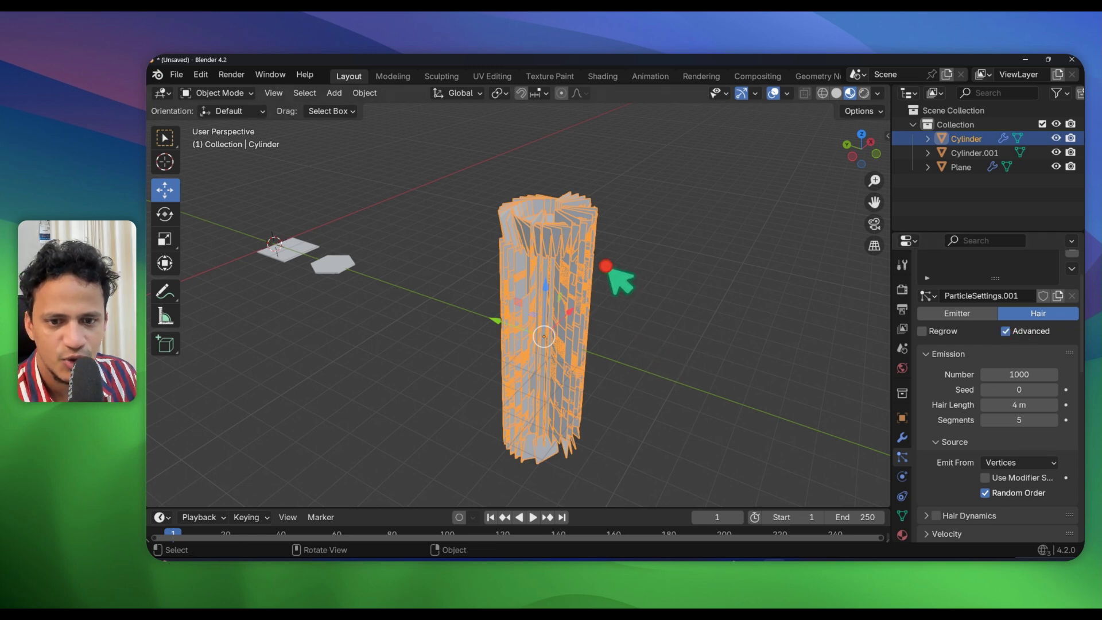
pyautogui.scroll(-7, 970, 470)
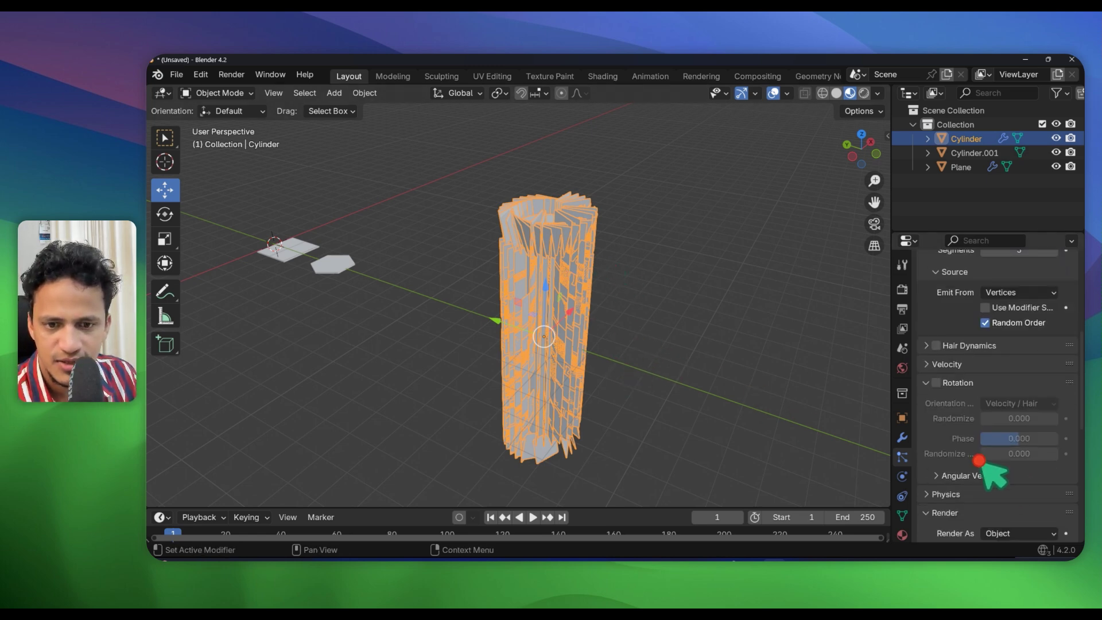
pyautogui.moveTo(580, 376); pyautogui.dragTo(623, 286, button='middle')
pyautogui.scroll(3, 619, 283)
pyautogui.scroll(-5, 574, 183)
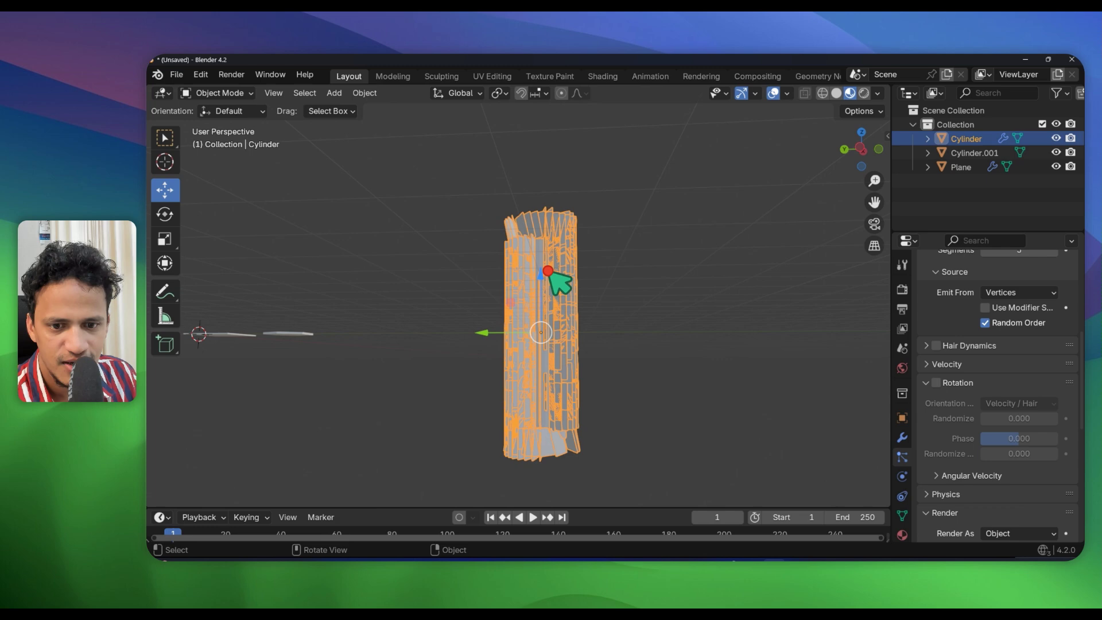
# - Give the square plane a new material with a blue base color
pyautogui.moveTo(549, 270); pyautogui.dragTo(570, 359, button='middle')
pyautogui.click(253, 331)
pyautogui.moveTo(247, 337); pyautogui.dragTo(338, 342, button='middle')
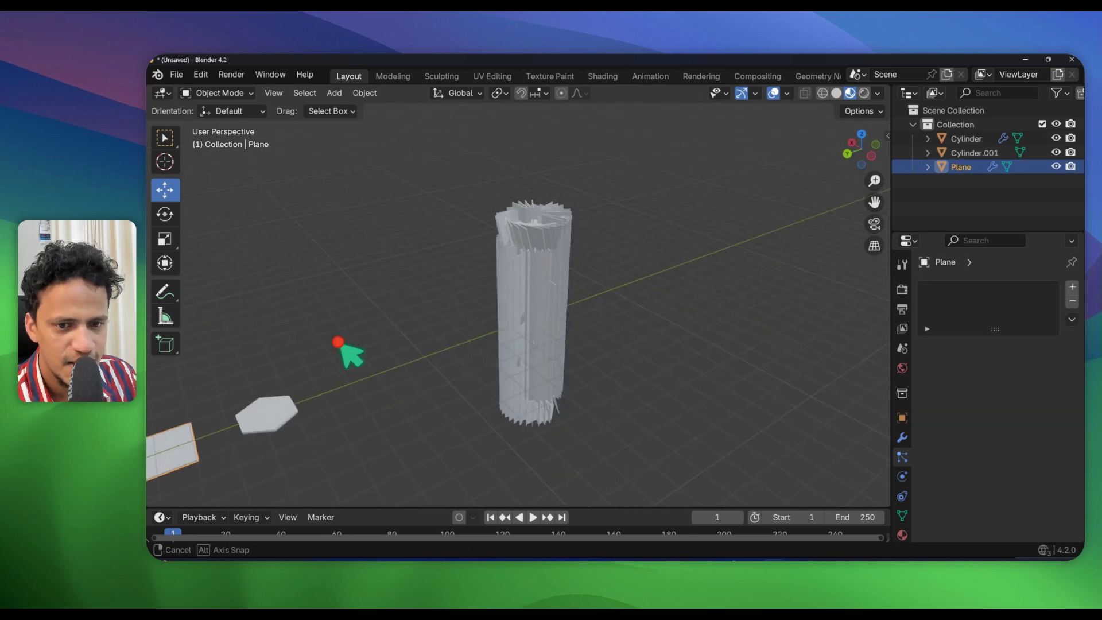
pyautogui.click(902, 534)
pyautogui.click(1001, 350)
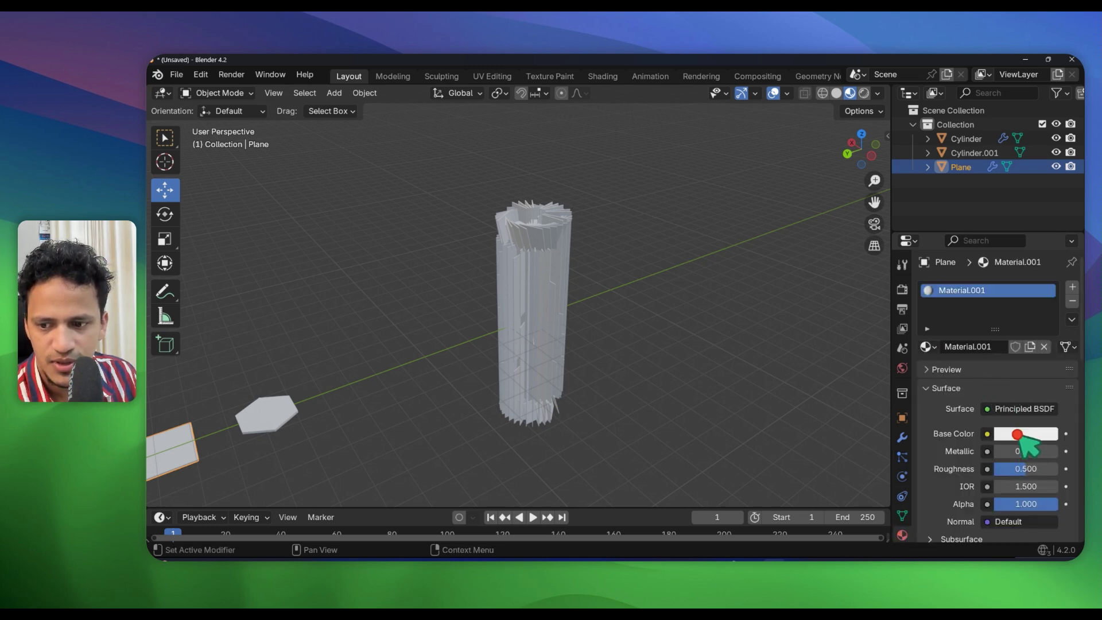
pyautogui.click(1016, 434)
pyautogui.moveTo(1000, 319); pyautogui.dragTo(986, 241)
# - Create a new material for the cylinder core and set its base color to a light salmon red
pyautogui.moveTo(572, 355); pyautogui.dragTo(547, 390, button='middle')
pyautogui.scroll(2, 547, 344)
pyautogui.click(543, 208)
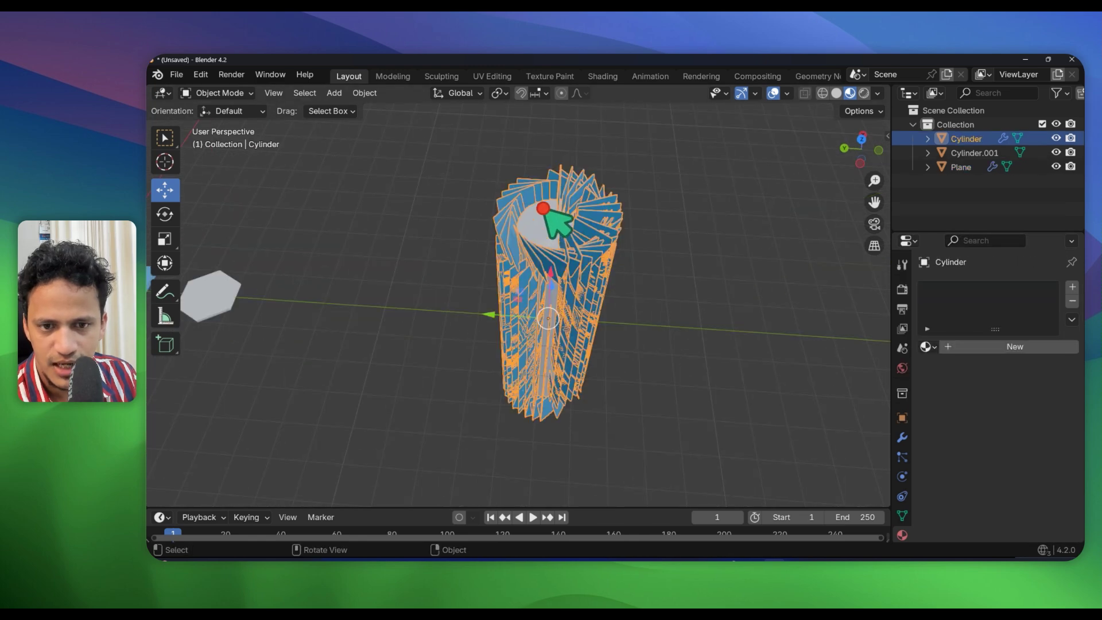
pyautogui.click(1004, 347)
pyautogui.click(1031, 436)
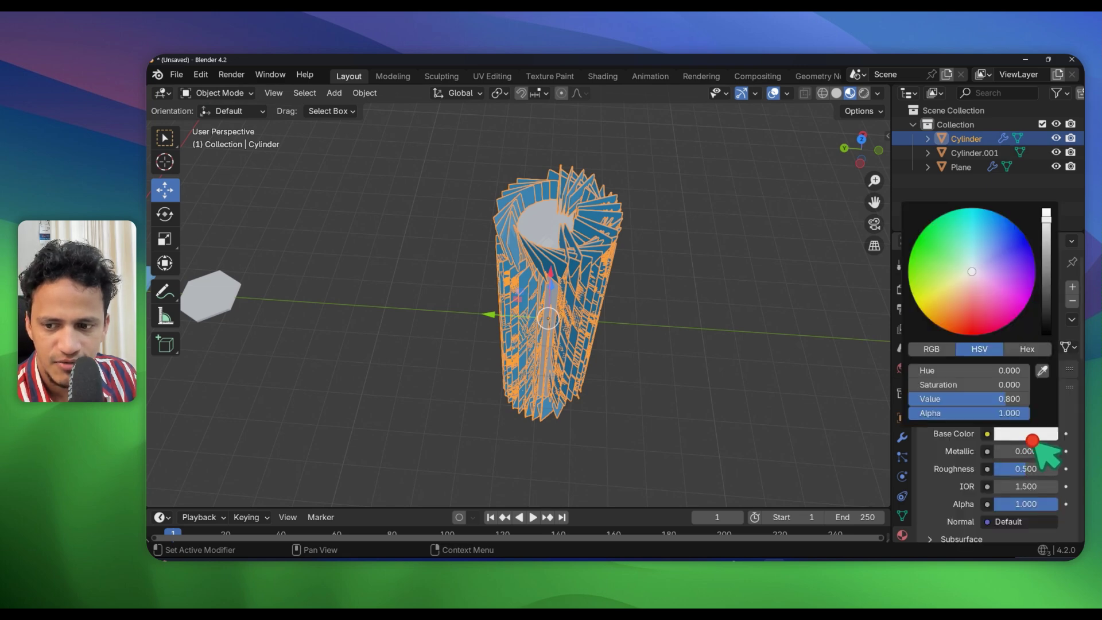
pyautogui.moveTo(985, 302); pyautogui.dragTo(982, 318)
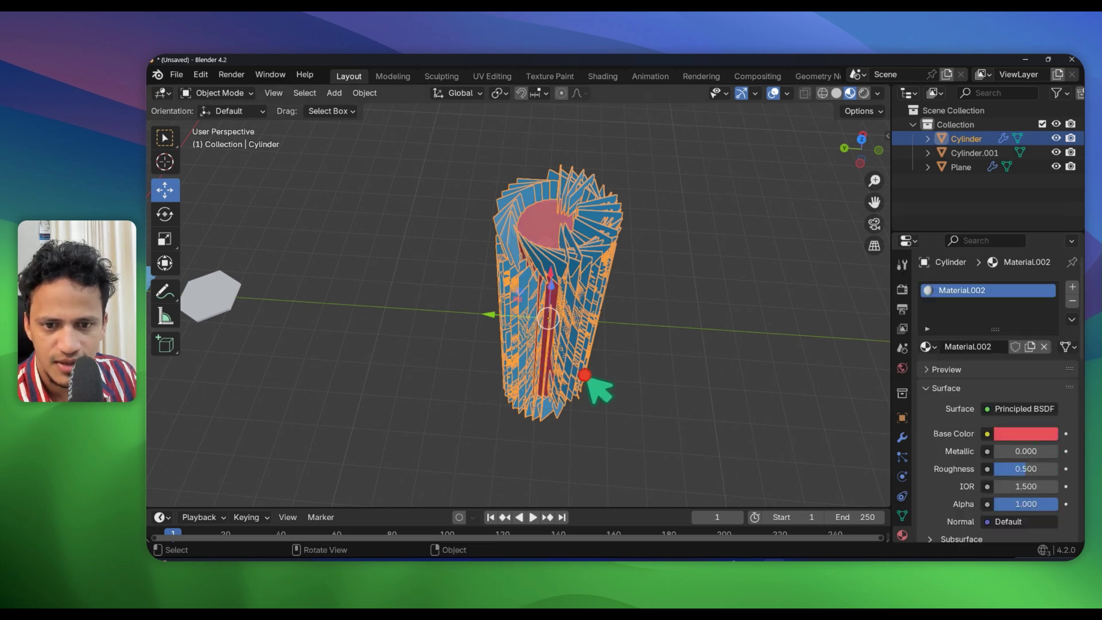
pyautogui.moveTo(585, 374); pyautogui.dragTo(672, 315, button='middle')
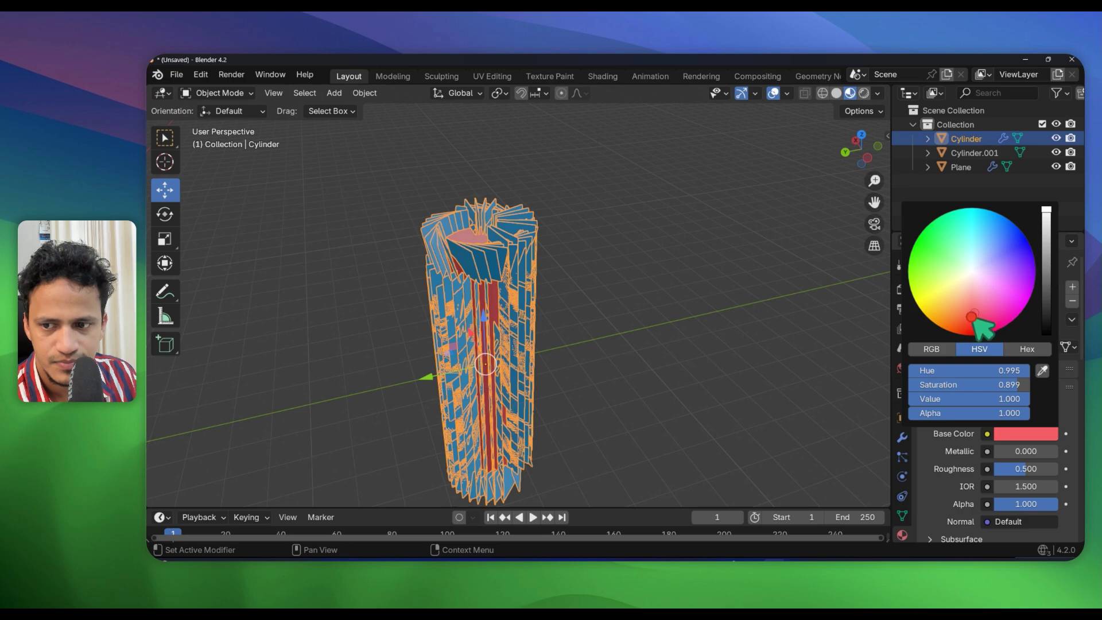
pyautogui.moveTo(971, 316); pyautogui.dragTo(971, 308)
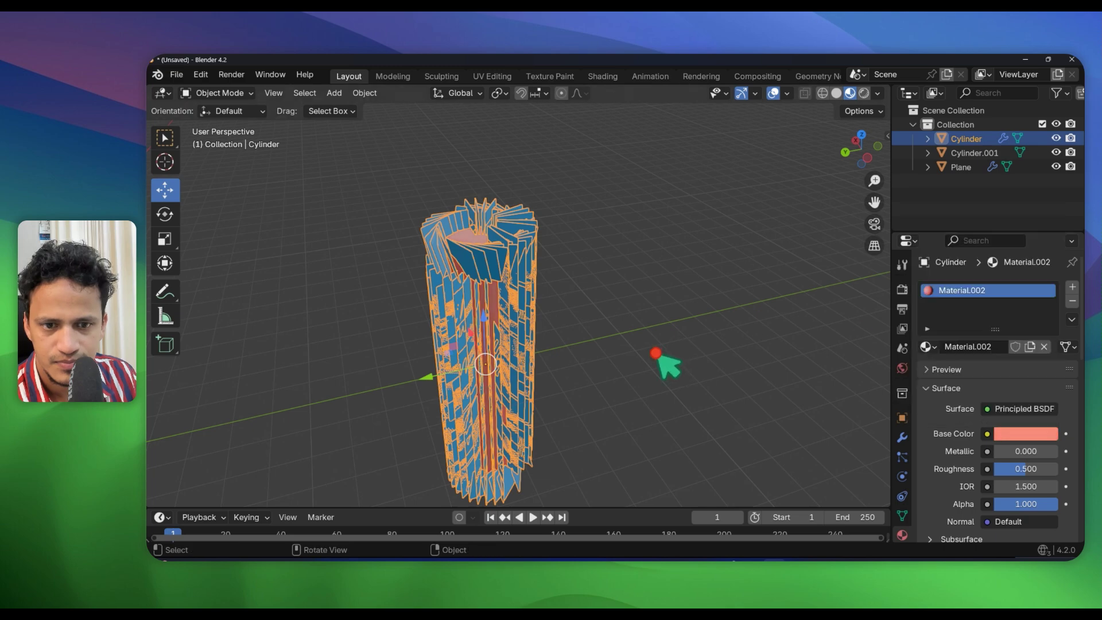
# - Enable Rotation in the cylinder's hair particle system and set the orientation axis to Normal
pyautogui.moveTo(659, 364); pyautogui.dragTo(737, 439, button='middle')
pyautogui.click(903, 457)
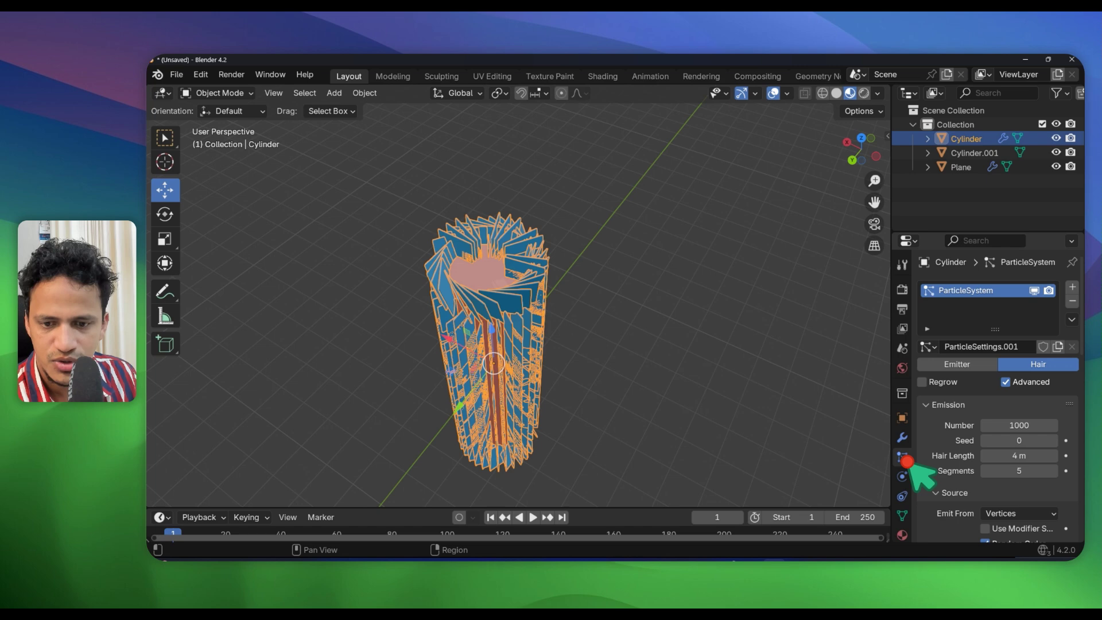
pyautogui.scroll(-10, 977, 489)
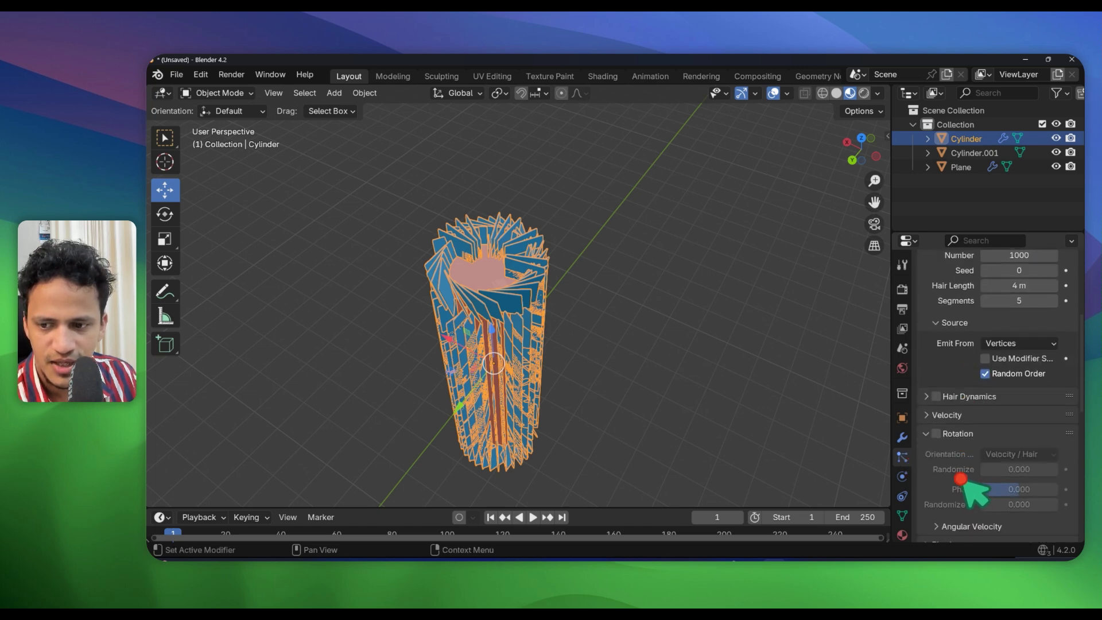
pyautogui.click(936, 320)
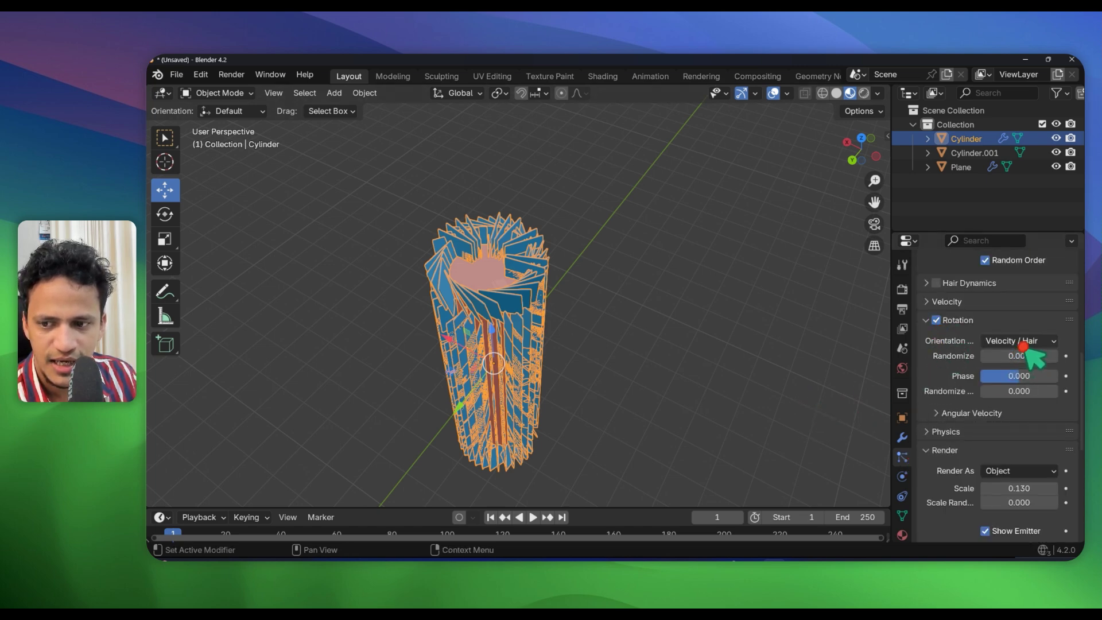
pyautogui.click(1023, 345)
pyautogui.click(1010, 372)
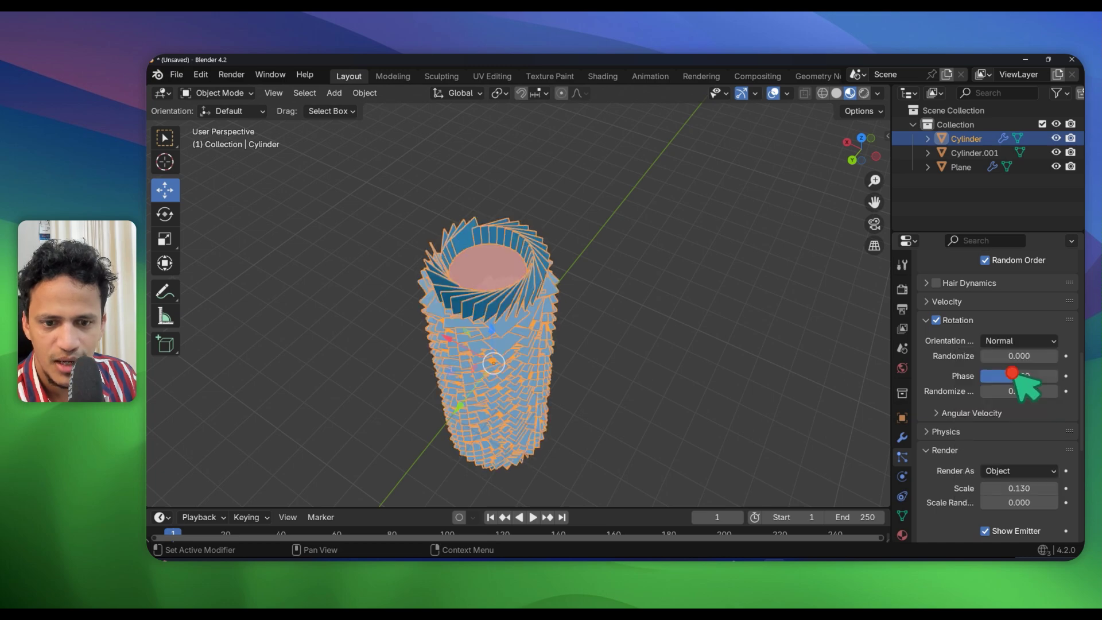
# - Randomize the particle orientation by 0.379 and set the render scale to 0.060
pyautogui.moveTo(666, 383); pyautogui.dragTo(705, 356, button='middle')
pyautogui.moveTo(1007, 362); pyautogui.dragTo(295, 378)
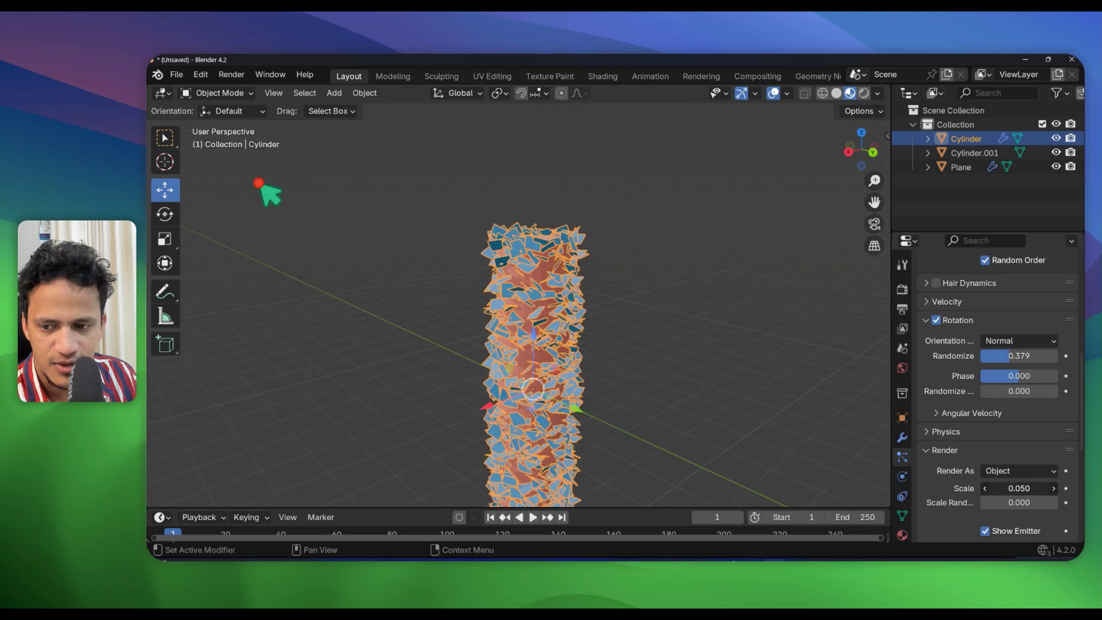
pyautogui.moveTo(258, 183); pyautogui.dragTo(260, 183)
# - Scale the cylinder by 1.050 in X and Y, leaving Z at 1.000
pyautogui.moveTo(602, 342); pyautogui.dragTo(534, 401, button='middle')
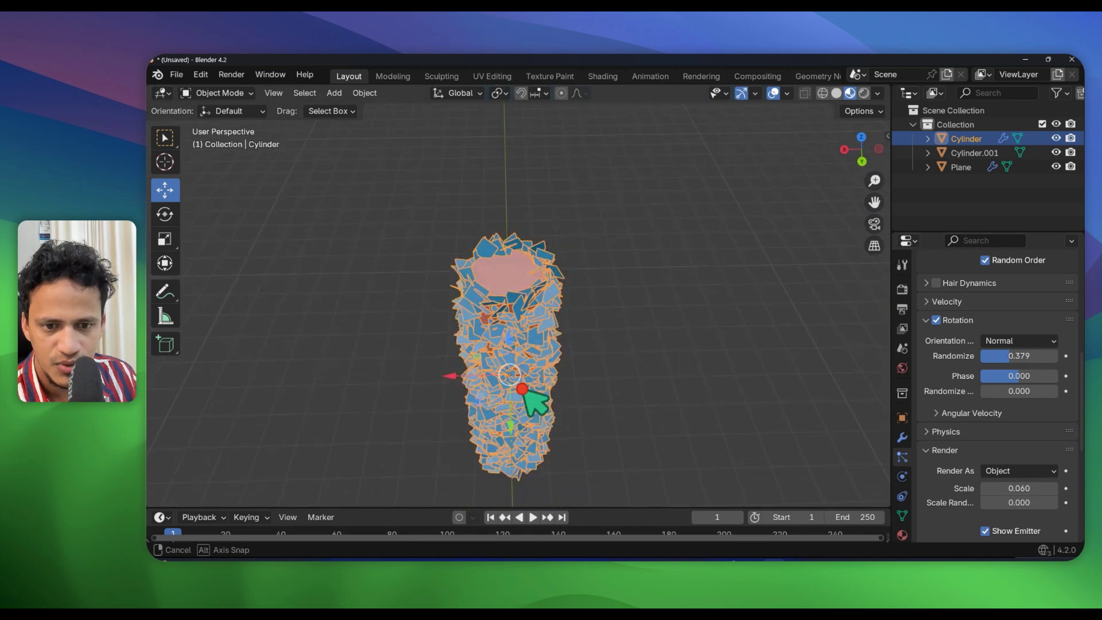
pyautogui.press('s')
pyautogui.click(635, 374)
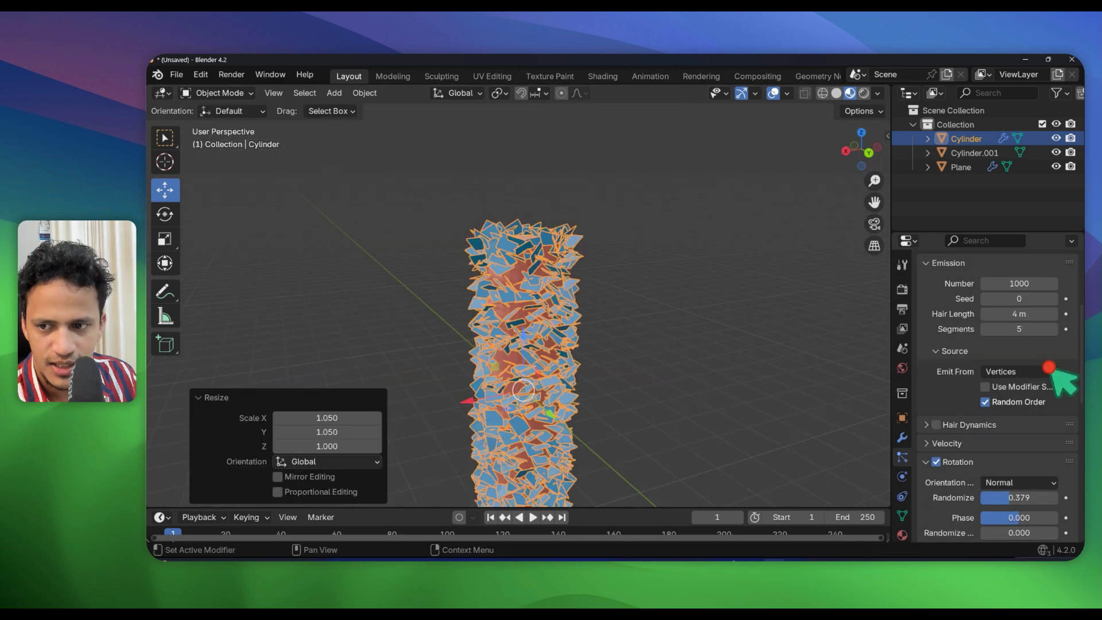
# - Raise the hair particle number to 3180 and deselect the cylinder
pyautogui.scroll(5, 1044, 379)
pyautogui.moveTo(287, 400); pyautogui.dragTo(906, 458)
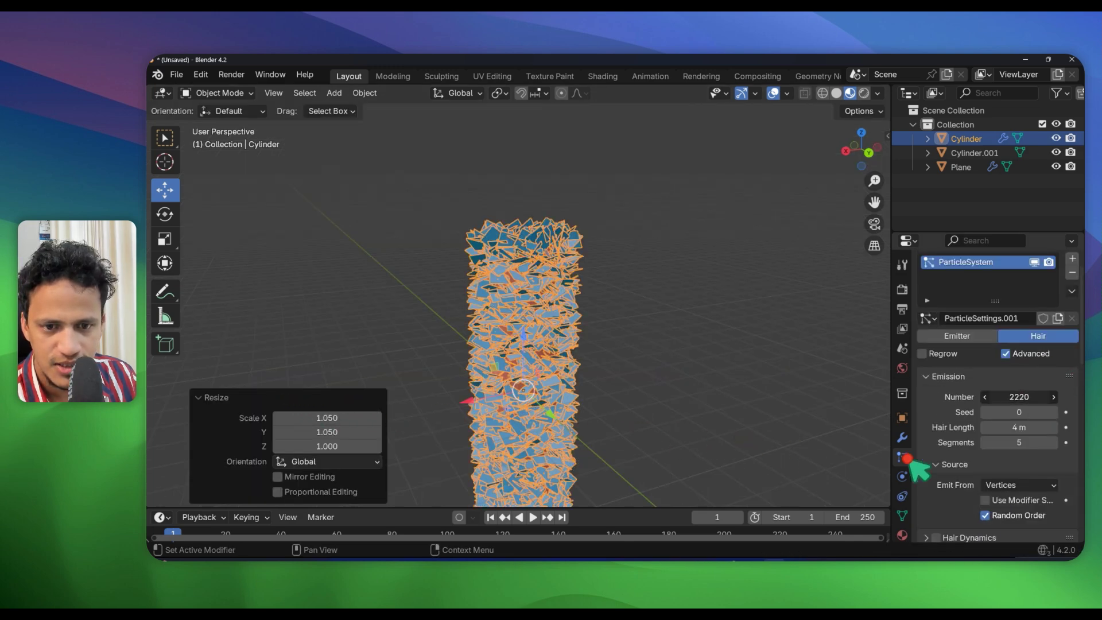
pyautogui.moveTo(585, 205); pyautogui.dragTo(597, 206)
pyautogui.click(659, 322)
# - Examine up close from several angles how densely the blue nanosheets cover the red cylinder core
pyautogui.moveTo(656, 320); pyautogui.dragTo(542, 257, button='middle')
pyautogui.scroll(3, 549, 339)
pyautogui.scroll(-3, 543, 256)
pyautogui.click(539, 305)
pyautogui.keyDown('shift'); pyautogui.moveTo(538, 310); pyautogui.dragTo(502, 201, button='middle'); pyautogui.keyUp('shift')
pyautogui.scroll(3, 507, 300)
pyautogui.moveTo(508, 300); pyautogui.dragTo(521, 335, button='middle')
pyautogui.click(553, 270)
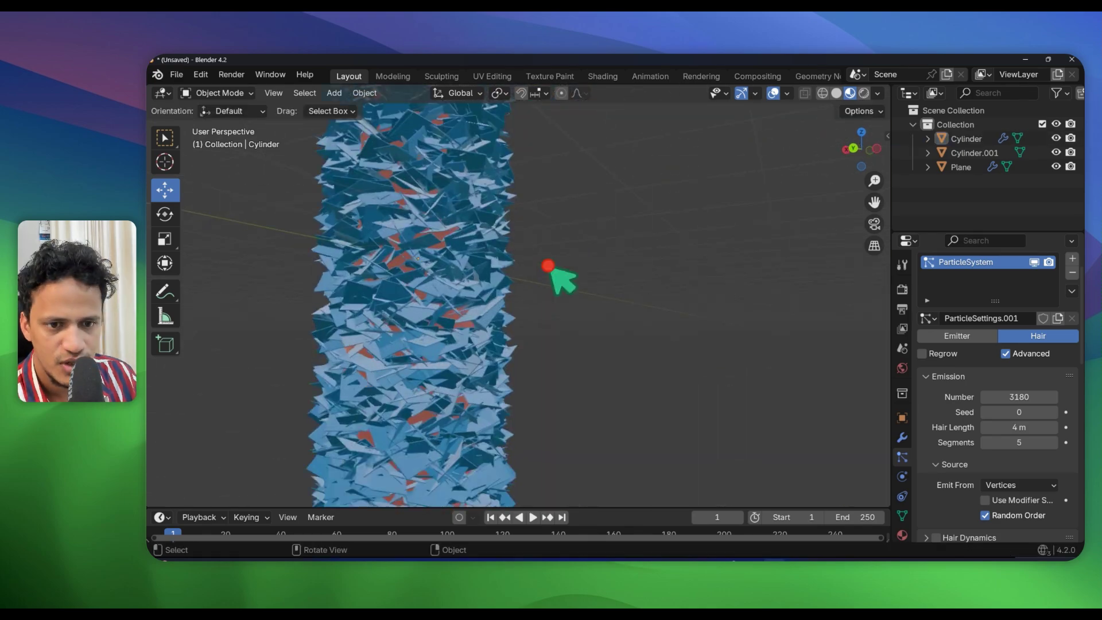
pyautogui.scroll(4, 583, 282)
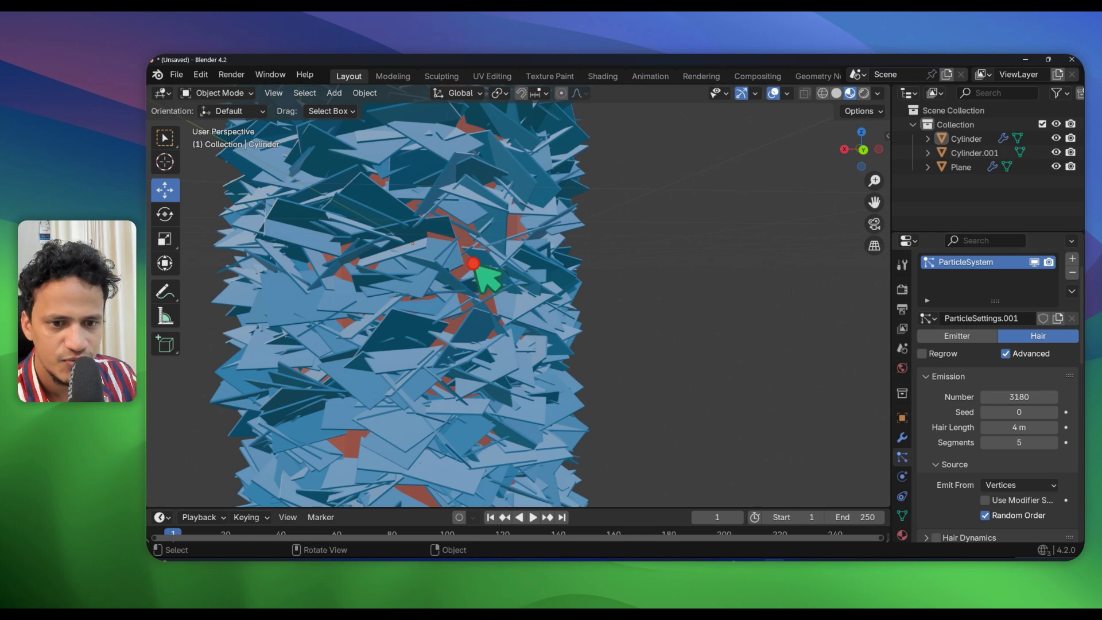
pyautogui.scroll(-6, 436, 278)
pyautogui.moveTo(448, 277); pyautogui.dragTo(493, 327, button='middle')
# - Scale the cylinder along Z to 0.931
pyautogui.click(472, 260)
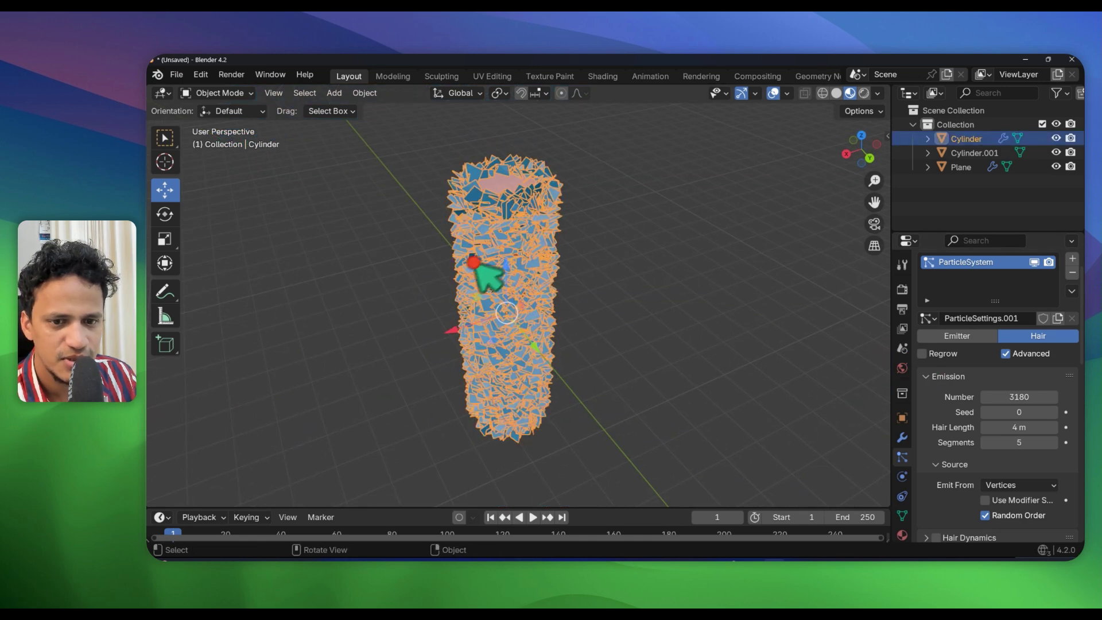
pyautogui.moveTo(568, 305); pyautogui.dragTo(607, 262, button='middle')
pyautogui.press('s')
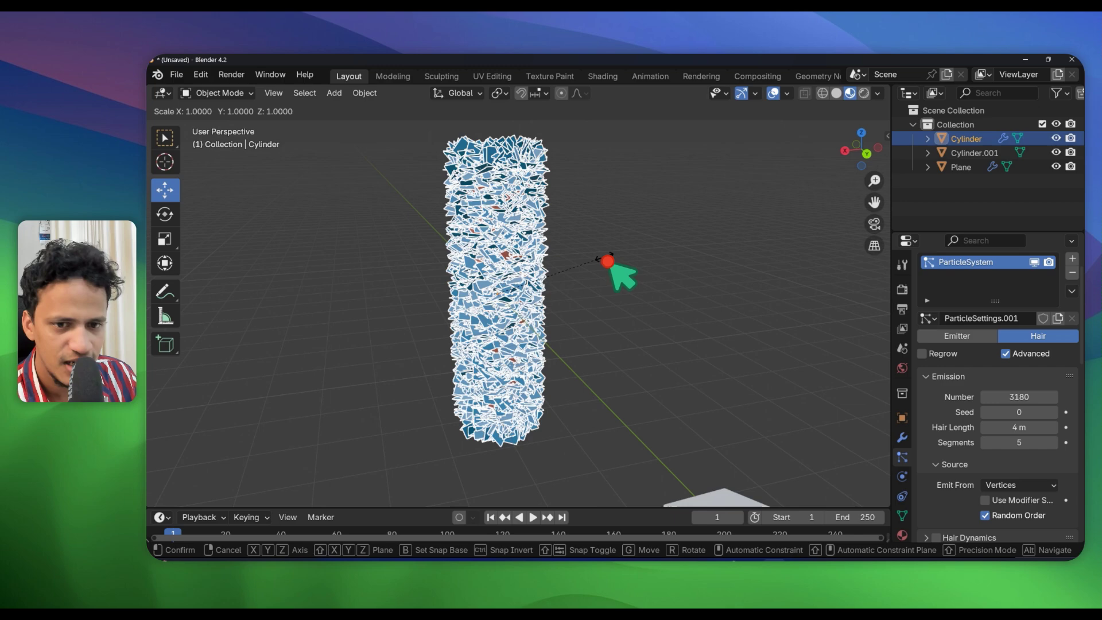
pyautogui.press('z')
pyautogui.click(604, 263)
# - Increase the cylinder's hair particle number to 5988 and deselect the cylinder
pyautogui.moveTo(1000, 398); pyautogui.dragTo(332, 402)
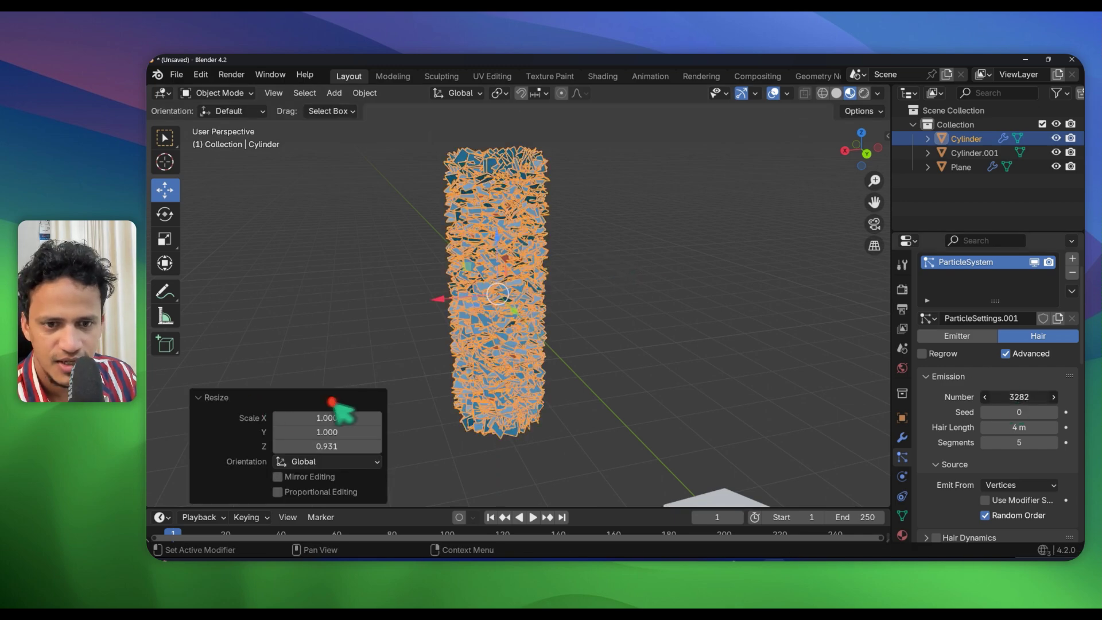
pyautogui.moveTo(959, 402); pyautogui.dragTo(991, 397)
pyautogui.click(658, 287)
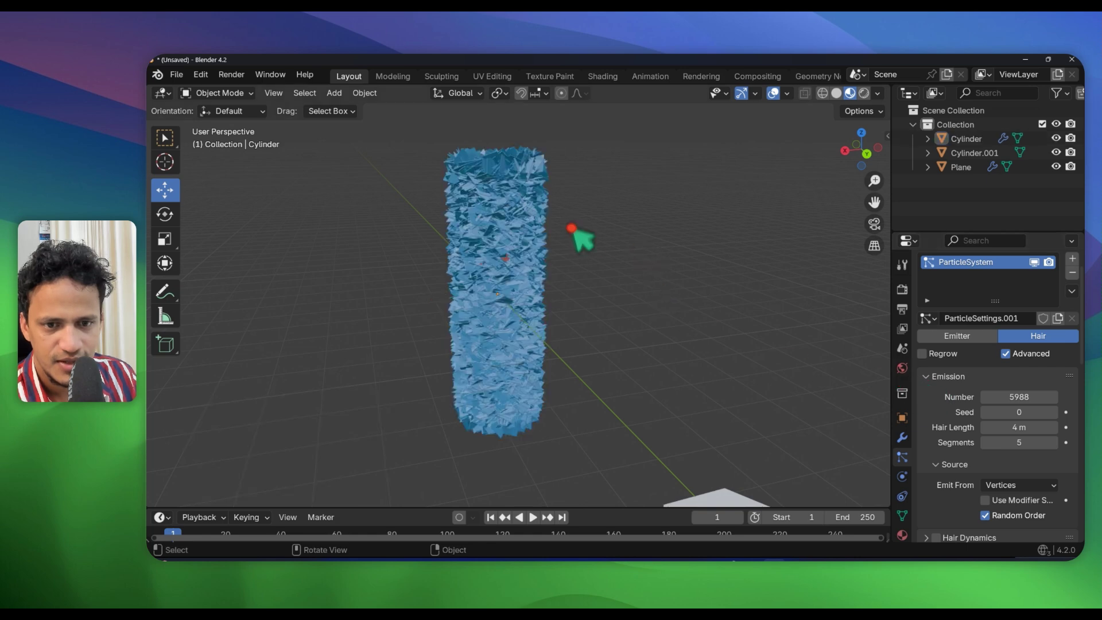
# - Enlarge the instanced nanosheets by setting the particle render scale to 0.150
pyautogui.moveTo(570, 229); pyautogui.dragTo(472, 258, button='middle')
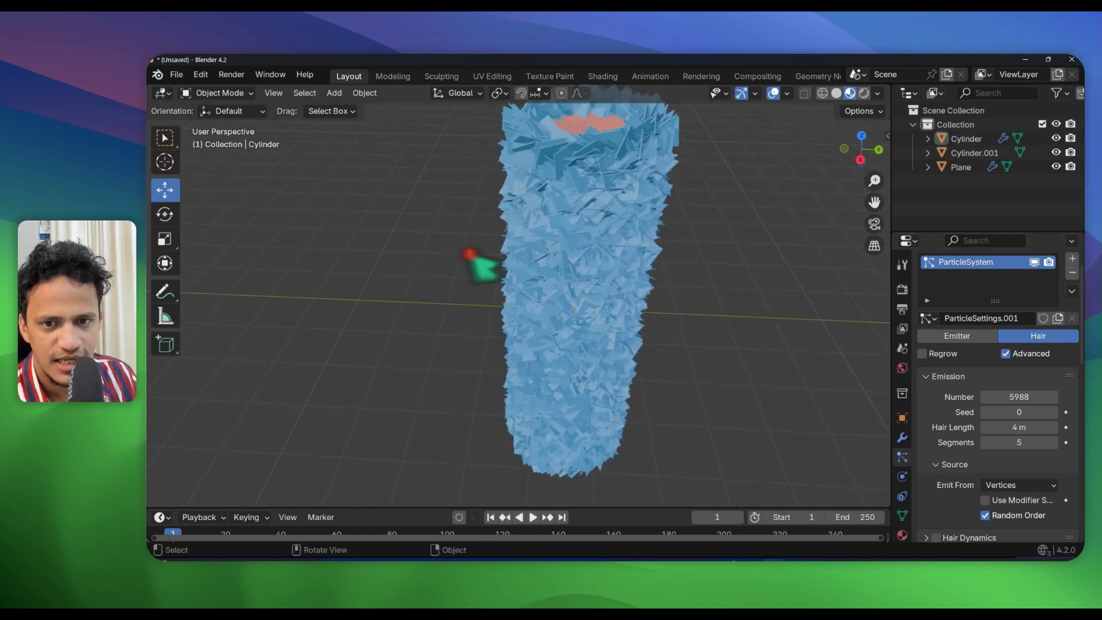
pyautogui.moveTo(659, 239); pyautogui.dragTo(483, 290, button='middle')
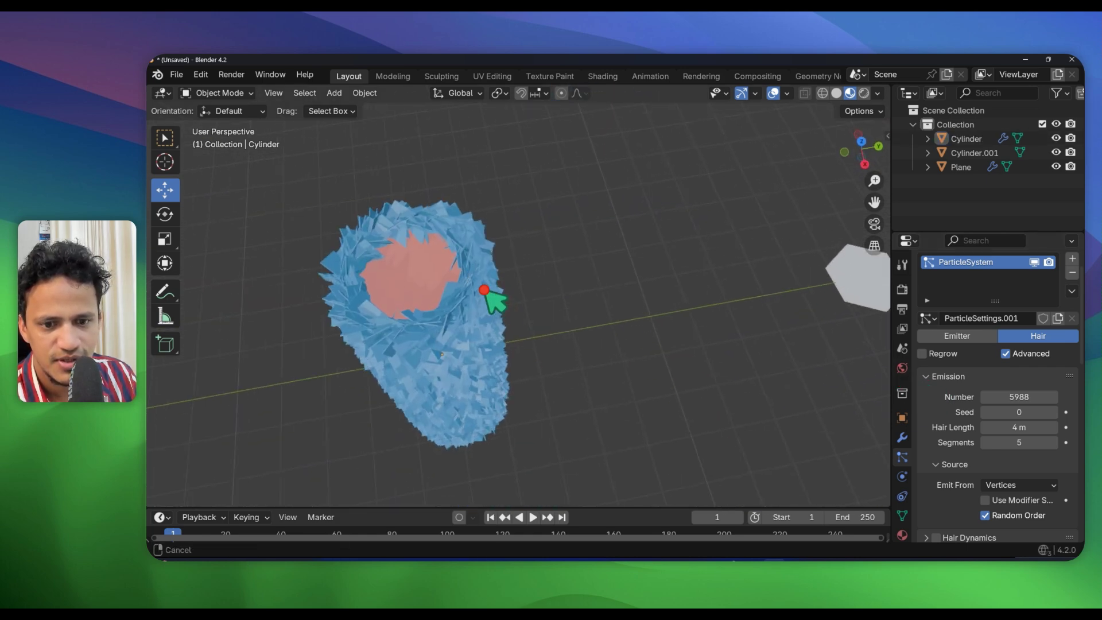
pyautogui.scroll(-3, 1010, 455)
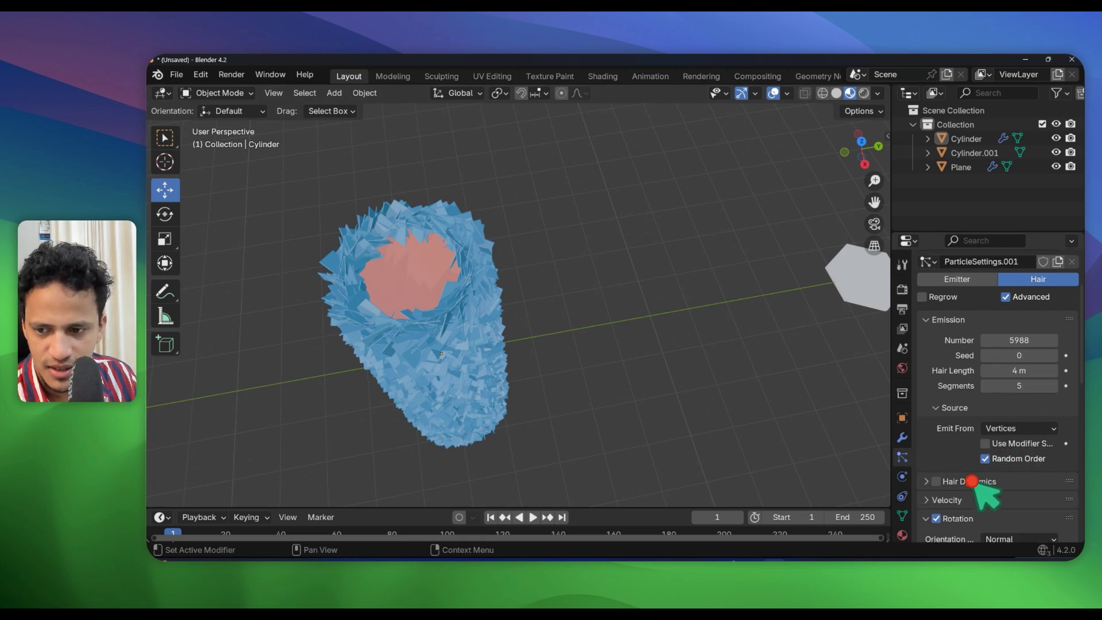
pyautogui.scroll(-10, 971, 480)
pyautogui.moveTo(1019, 489); pyautogui.dragTo(1021, 488)
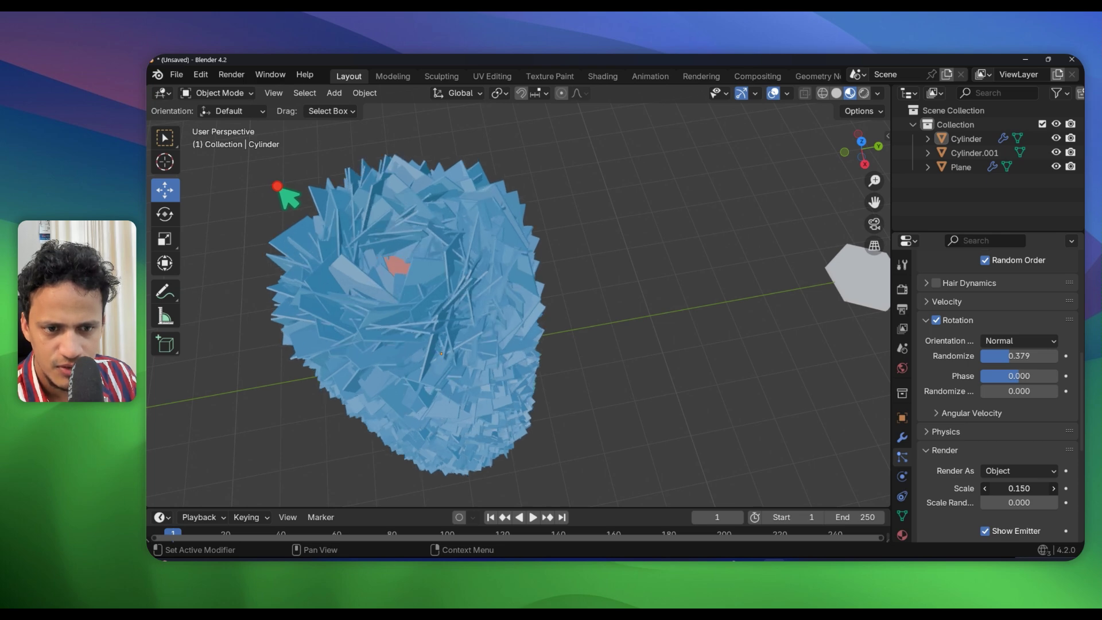
# - Select the nanosheet-covered cylinder and switch it to Particle Edit mode
pyautogui.moveTo(584, 356); pyautogui.dragTo(495, 270, button='middle')
pyautogui.click(496, 271)
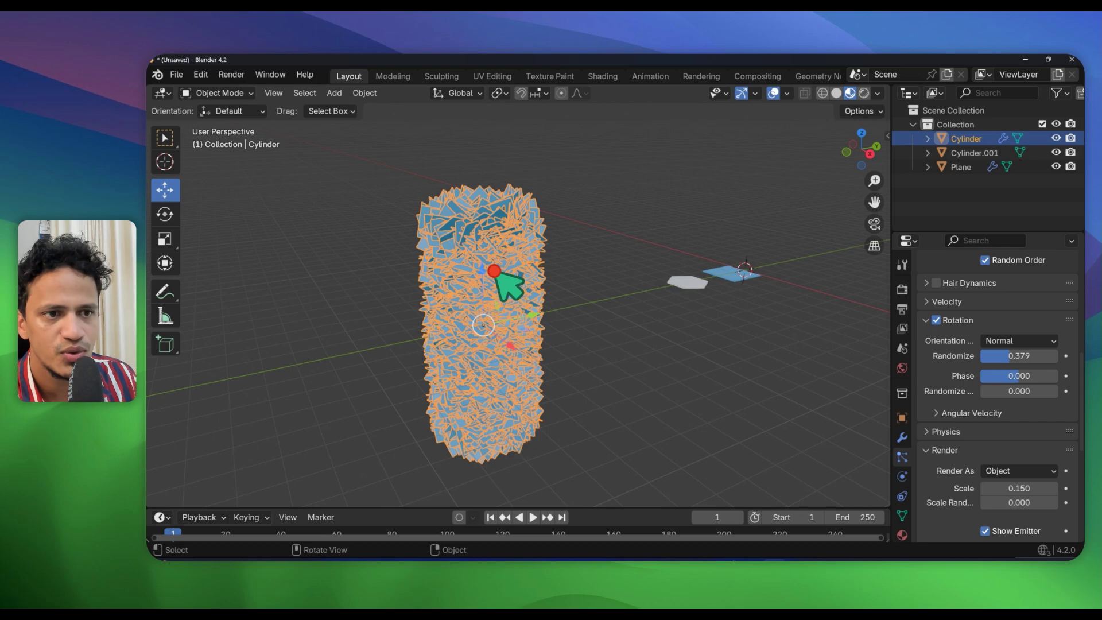
pyautogui.click(221, 93)
pyautogui.click(228, 202)
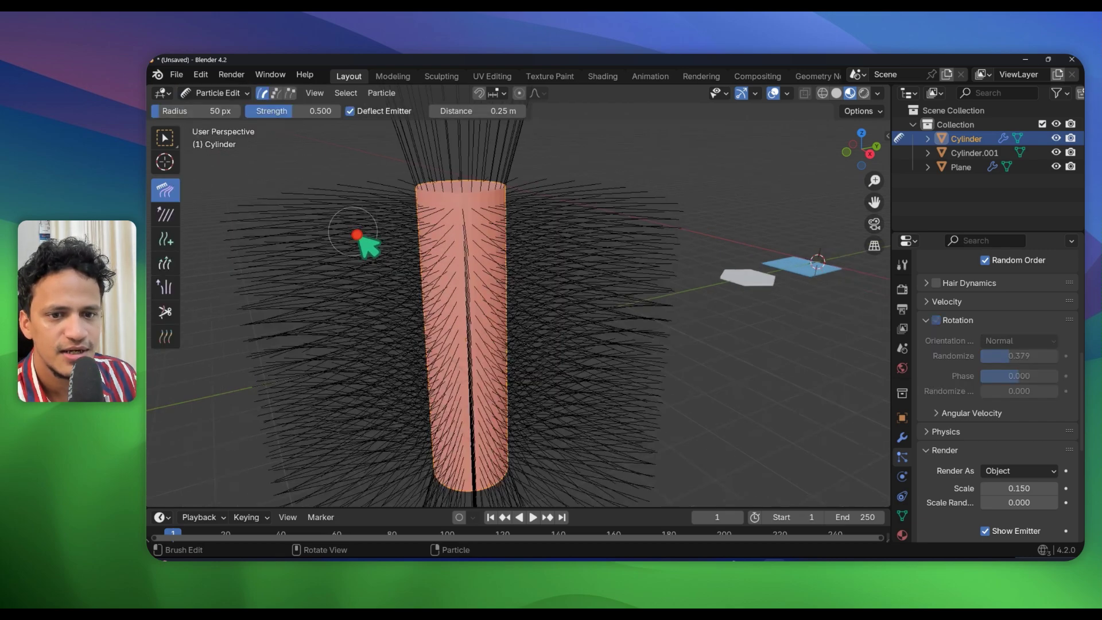
# - Cut away the hairs growing from the cylinder's top cap with the Cut brush
pyautogui.moveTo(363, 238)
pyautogui.mouseDown(button='middle')
pyautogui.moveTo(369, 216)
pyautogui.moveTo(407, 381)
pyautogui.mouseUp(button='middle')
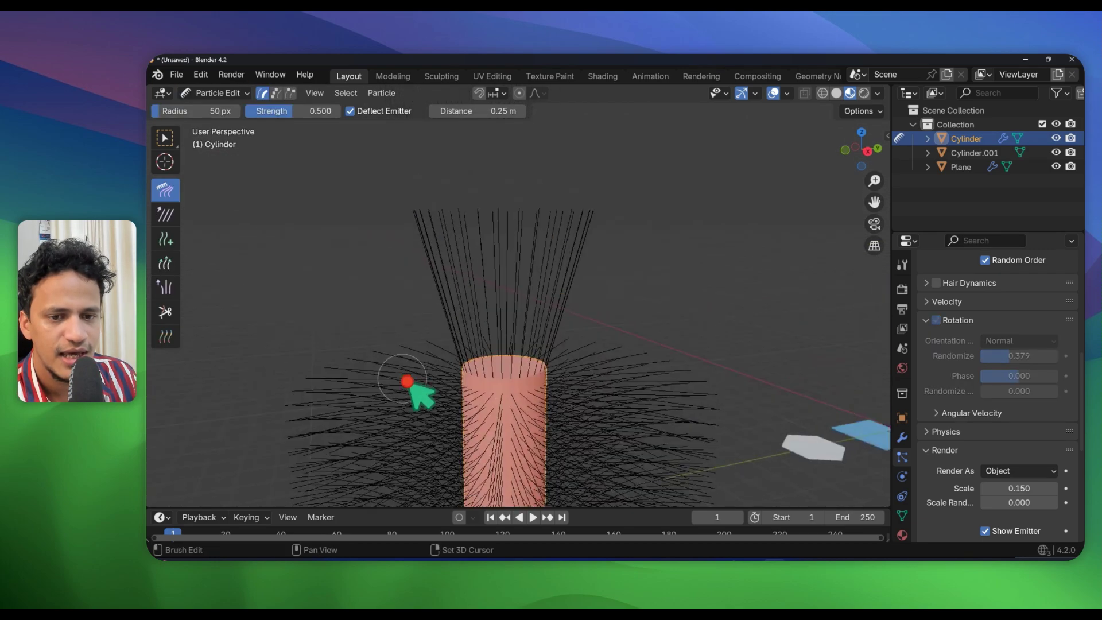
pyautogui.click(179, 316)
pyautogui.moveTo(360, 335); pyautogui.dragTo(337, 305, button='middle')
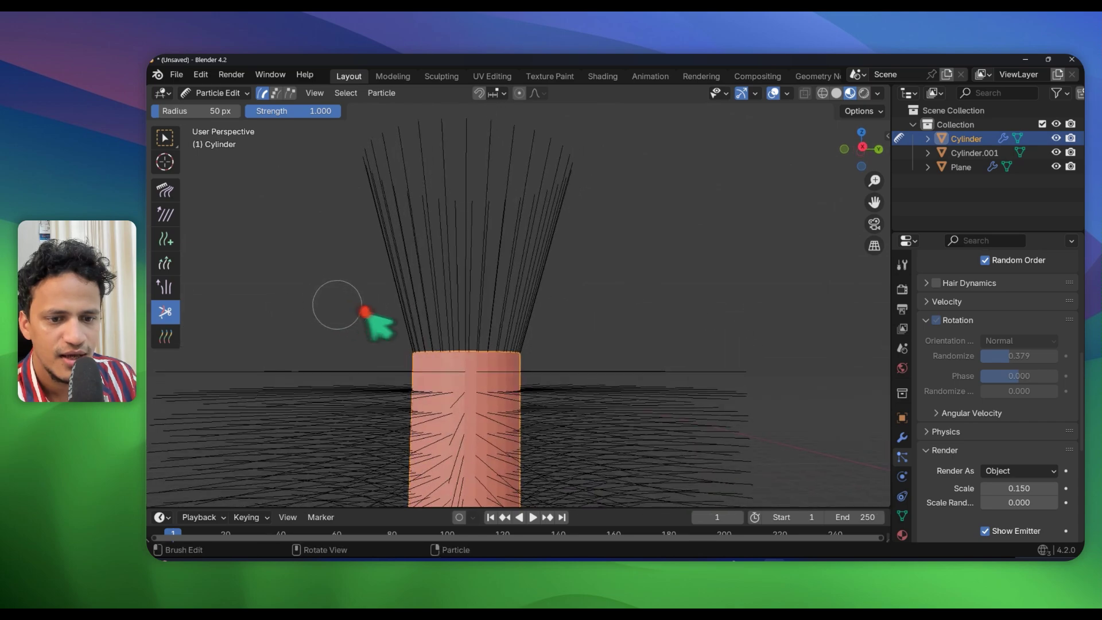
pyautogui.scroll(2, 365, 322)
pyautogui.moveTo(364, 339)
pyautogui.mouseDown()
pyautogui.moveTo(376, 359)
pyautogui.moveTo(512, 361)
pyautogui.mouseUp()
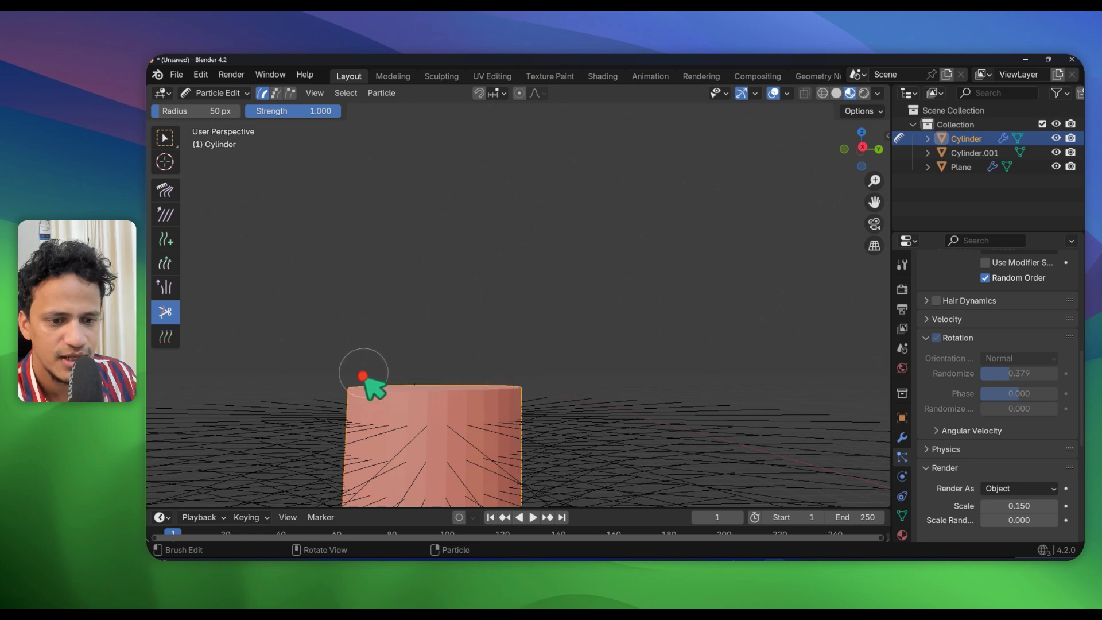
# - Cut away the hairs on the cylinder's bottom cap and return to Object Mode
pyautogui.moveTo(401, 367); pyautogui.dragTo(557, 168, button='middle')
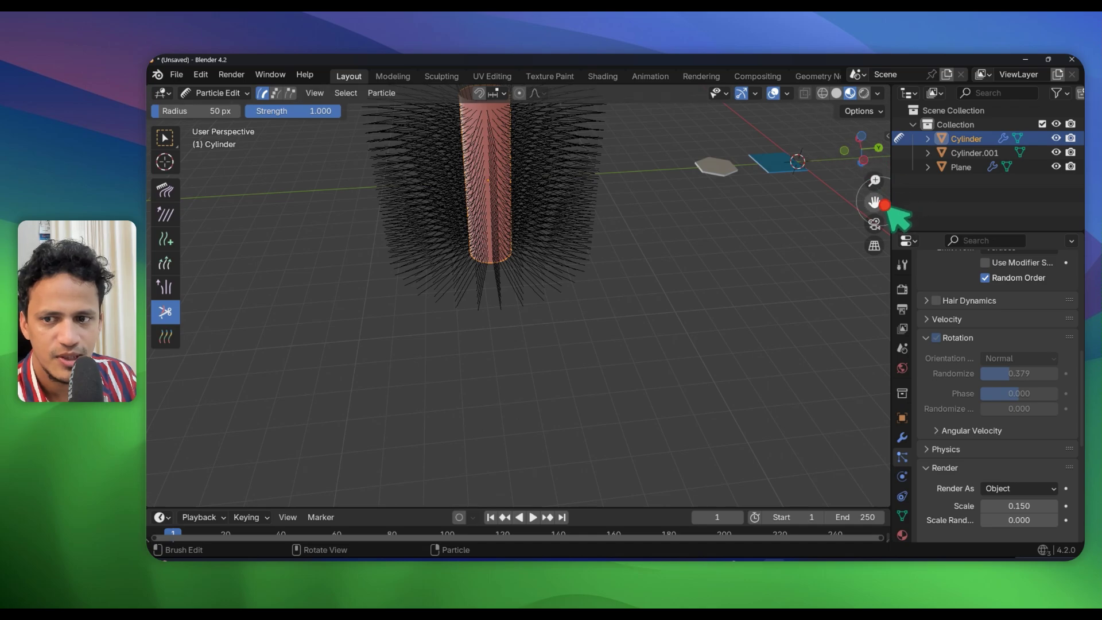
pyautogui.moveTo(885, 204); pyautogui.dragTo(434, 261, button='middle')
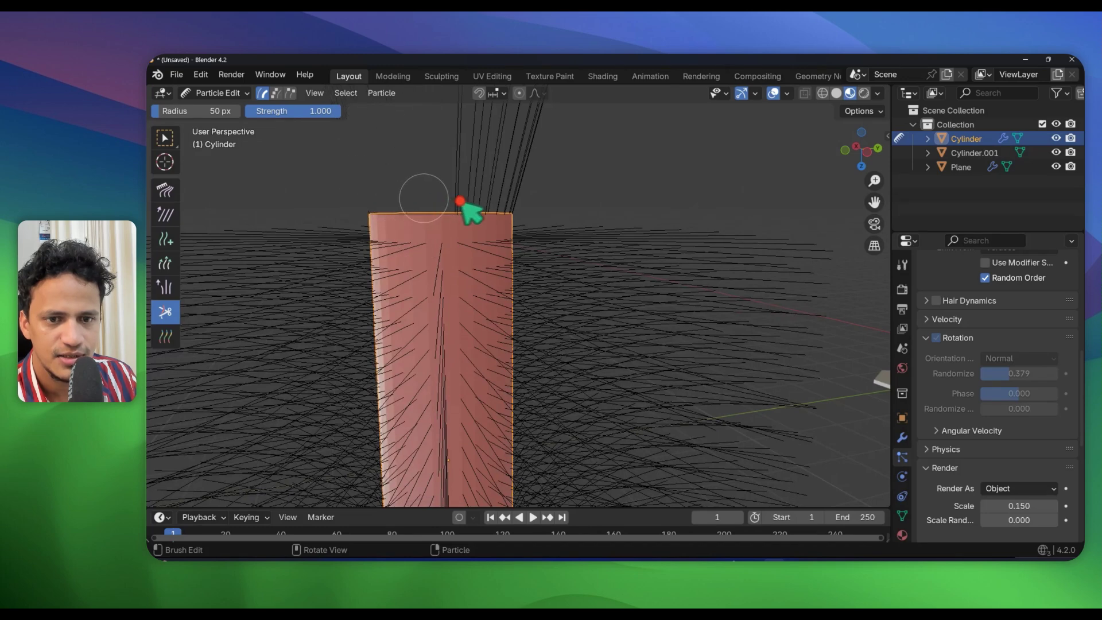
pyautogui.moveTo(460, 201); pyautogui.dragTo(514, 195)
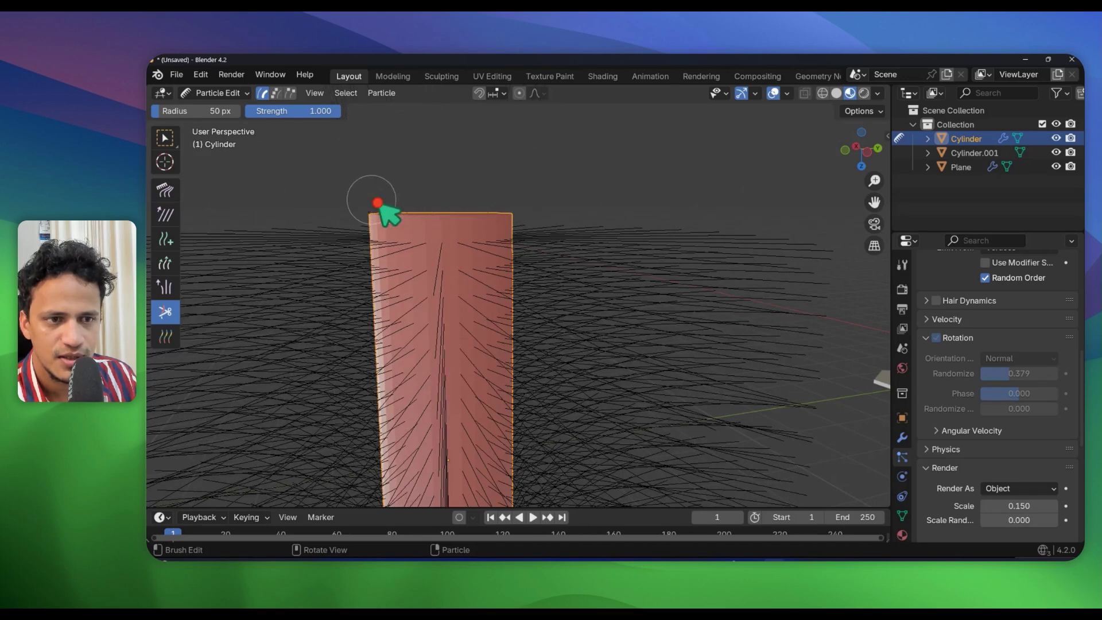
pyautogui.click(219, 94)
pyautogui.click(235, 110)
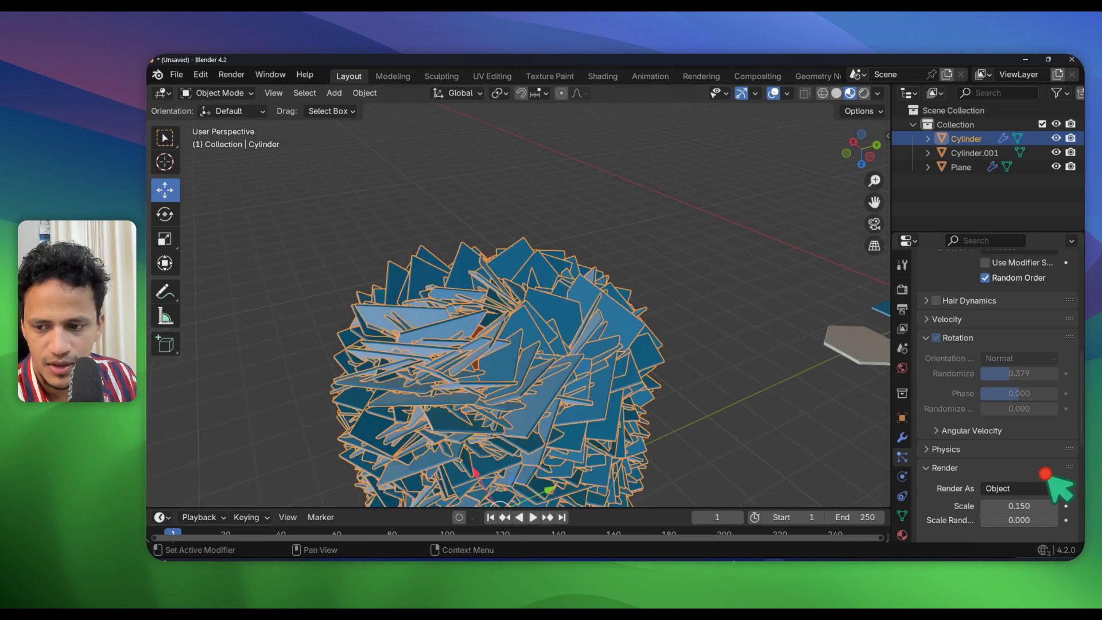
pyautogui.scroll(-3, 1045, 474)
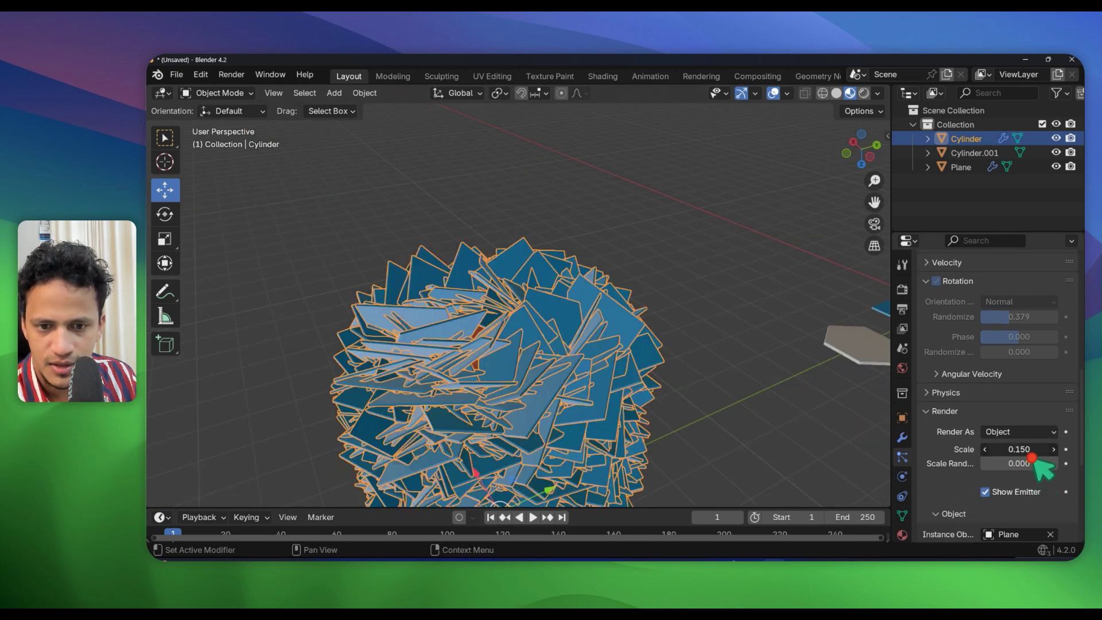
# - Shrink the instanced nanosheets by setting the cylinder's particle render scale to 0.070
pyautogui.moveTo(1026, 449); pyautogui.dragTo(276, 453)
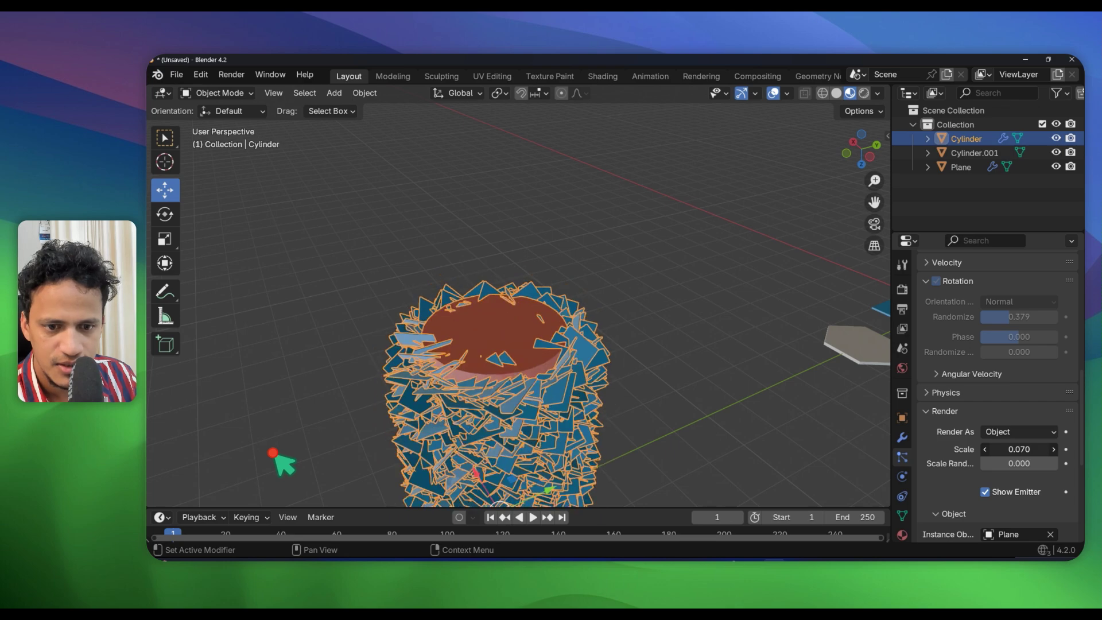
pyautogui.moveTo(706, 356); pyautogui.dragTo(605, 316, button='middle')
pyautogui.scroll(-5, 606, 316)
pyautogui.click(611, 315)
pyautogui.scroll(8, 574, 356)
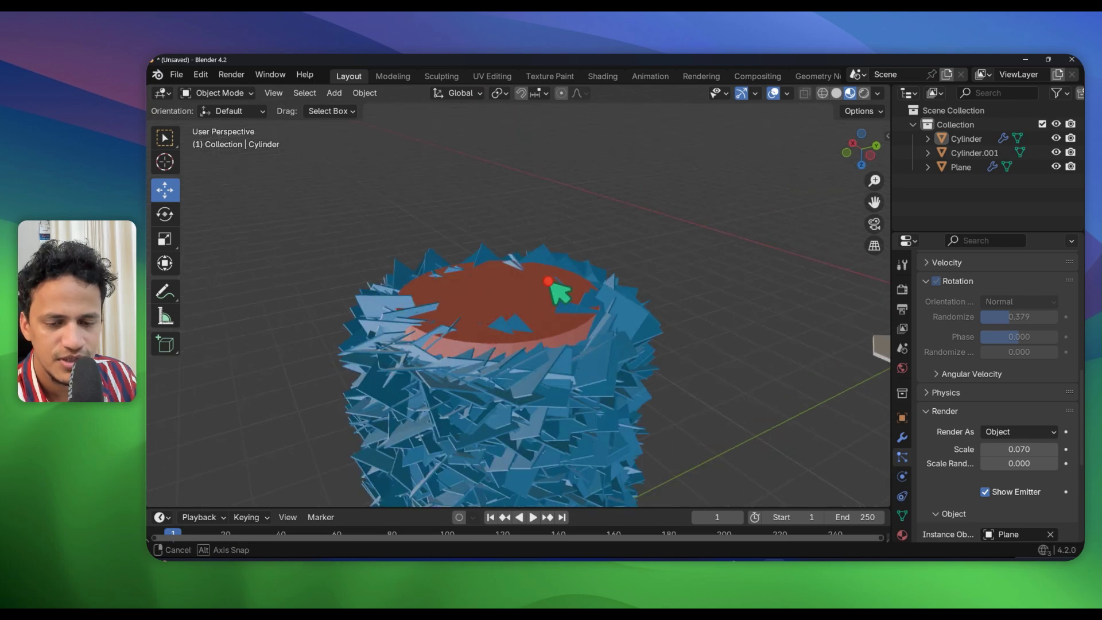
# - Select the nanosheet-covered cylinder, switch it to Particle Edit mode and display the viewport as wireframe
pyautogui.moveTo(551, 285); pyautogui.dragTo(539, 298, button='middle')
pyautogui.click(501, 312)
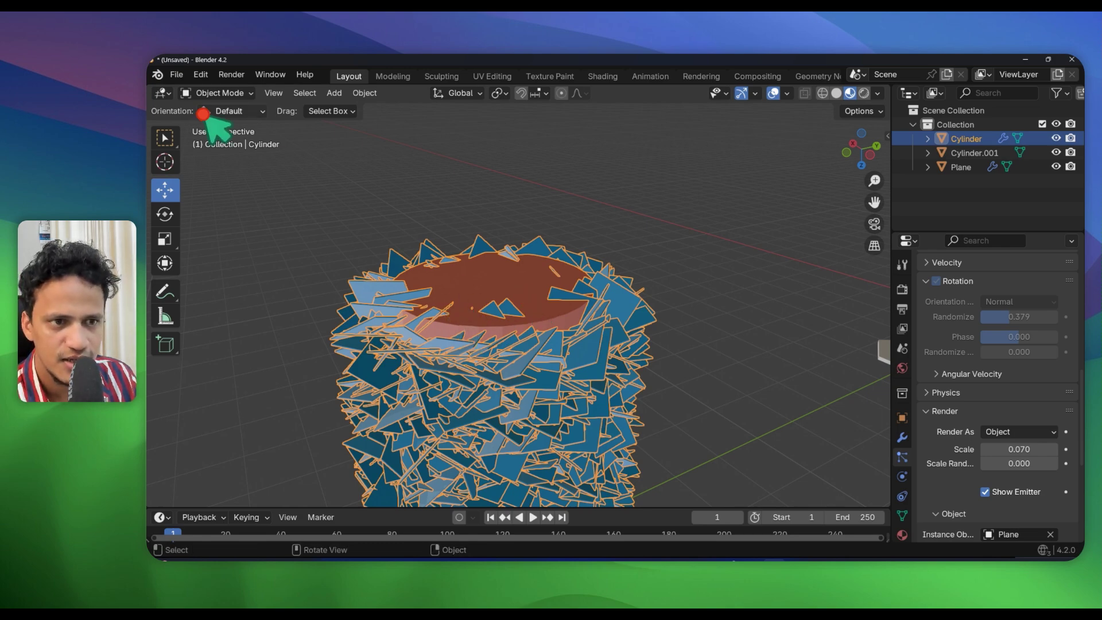
pyautogui.click(218, 92)
pyautogui.click(226, 199)
pyautogui.moveTo(315, 229); pyautogui.dragTo(517, 275, button='middle')
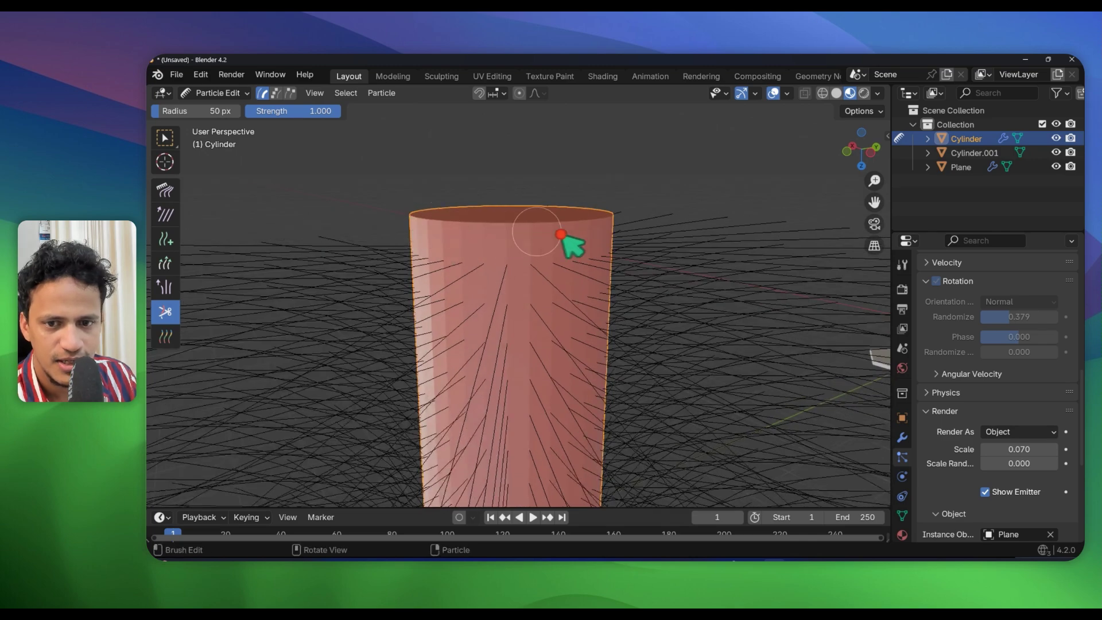
pyautogui.click(822, 92)
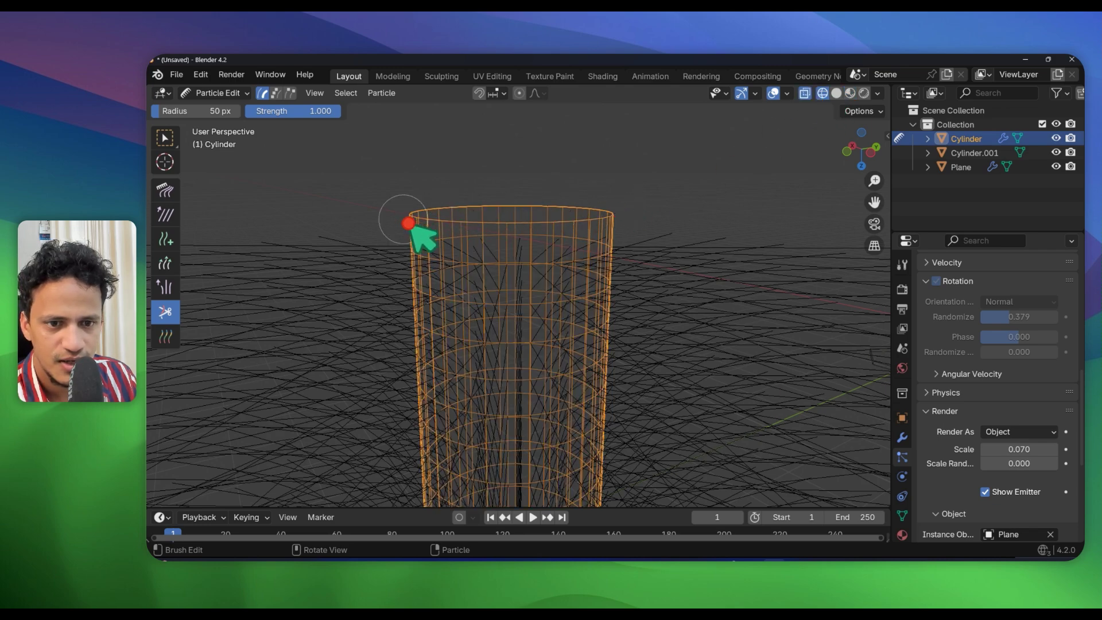
# - Trim the hairs around the cylinder's top and bottom rims with the Cut brush
pyautogui.scroll(-4, 408, 223)
pyautogui.moveTo(519, 284); pyautogui.dragTo(517, 257, button='middle')
pyautogui.moveTo(495, 185); pyautogui.dragTo(501, 216, button='middle')
pyautogui.scroll(2, 476, 232)
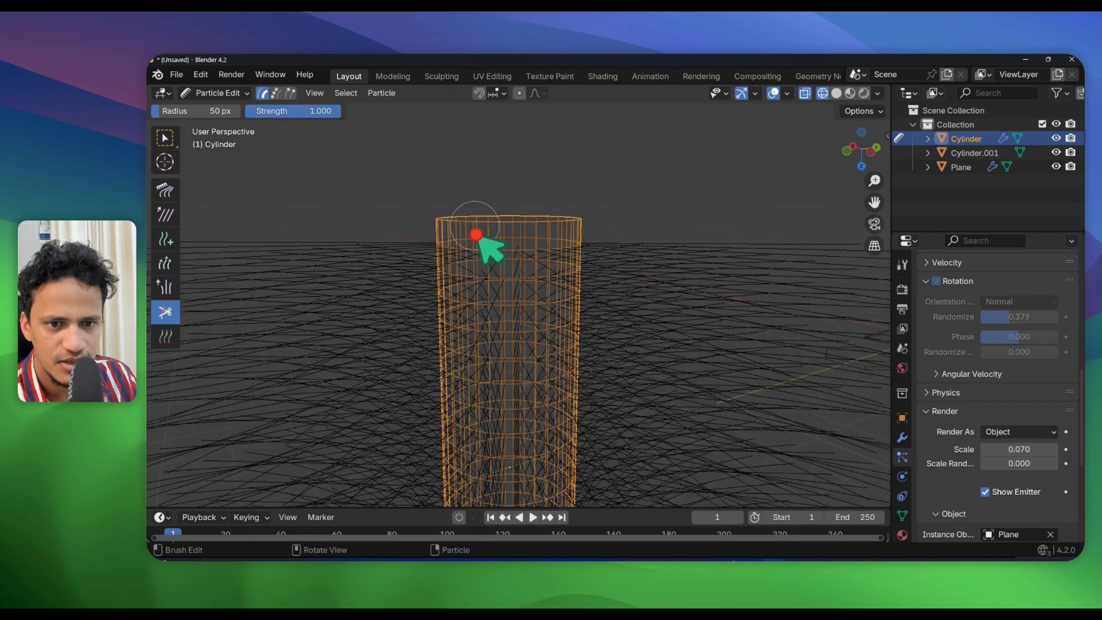
pyautogui.scroll(-6, 554, 339)
pyautogui.moveTo(546, 354); pyautogui.dragTo(531, 321, button='middle')
pyautogui.scroll(4, 505, 396)
pyautogui.moveTo(467, 398)
pyautogui.mouseDown()
pyautogui.moveTo(580, 399)
pyautogui.moveTo(578, 367)
pyautogui.mouseUp()
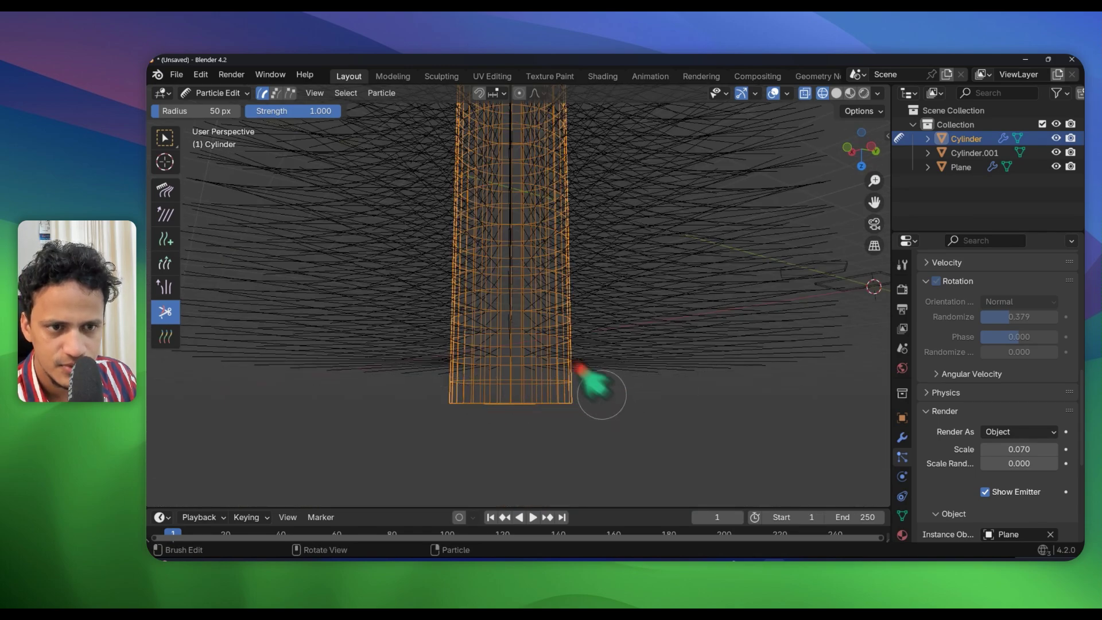
# - Return the trimmed cylinder to Object Mode and show it in material preview shading
pyautogui.click(218, 93)
pyautogui.click(210, 111)
pyautogui.scroll(-5, 467, 288)
pyautogui.moveTo(467, 287); pyautogui.dragTo(536, 254, button='middle')
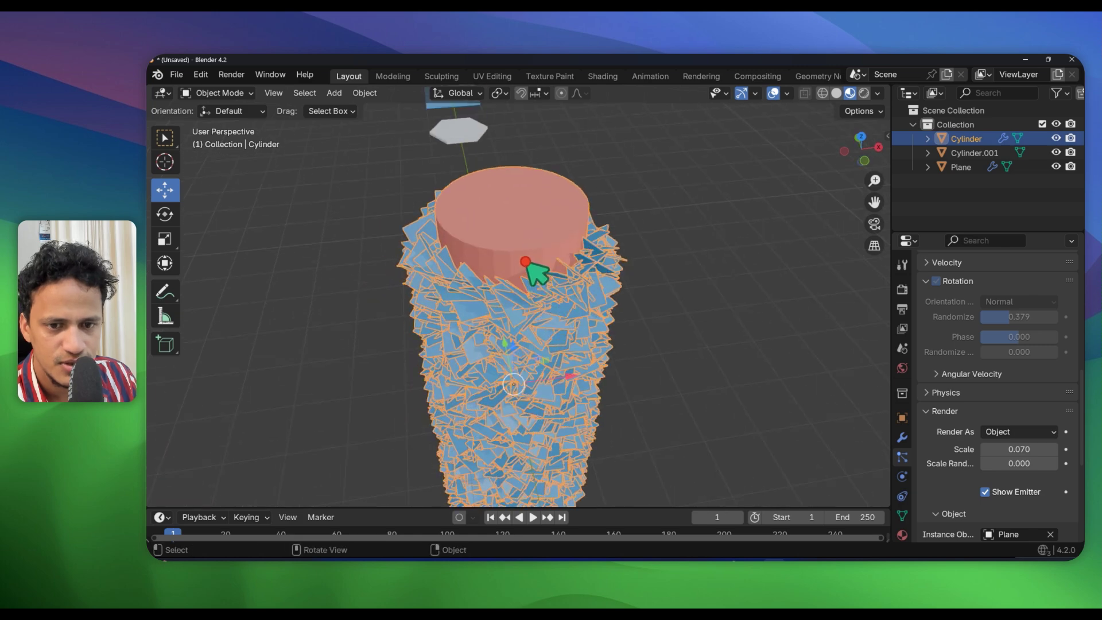
pyautogui.rightClick(526, 261)
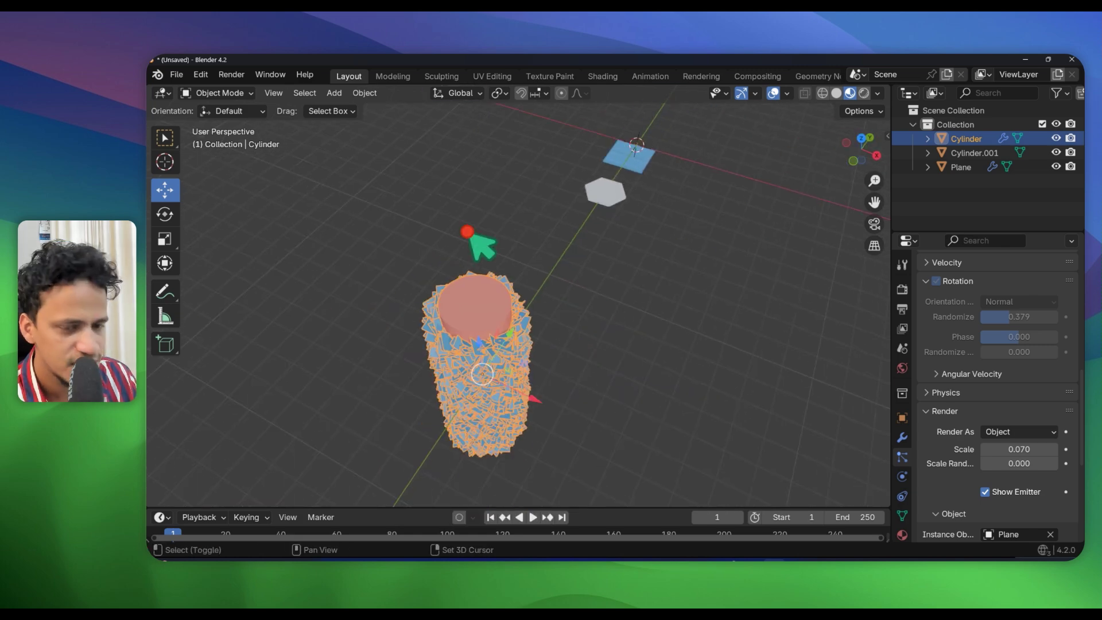
# - Add an area light and move it above the cylinder, to about Y -13.2 m and Z 8 m
pyautogui.hotkey('shift', 'a')
pyautogui.moveTo(448, 399)
pyautogui.click(536, 443)
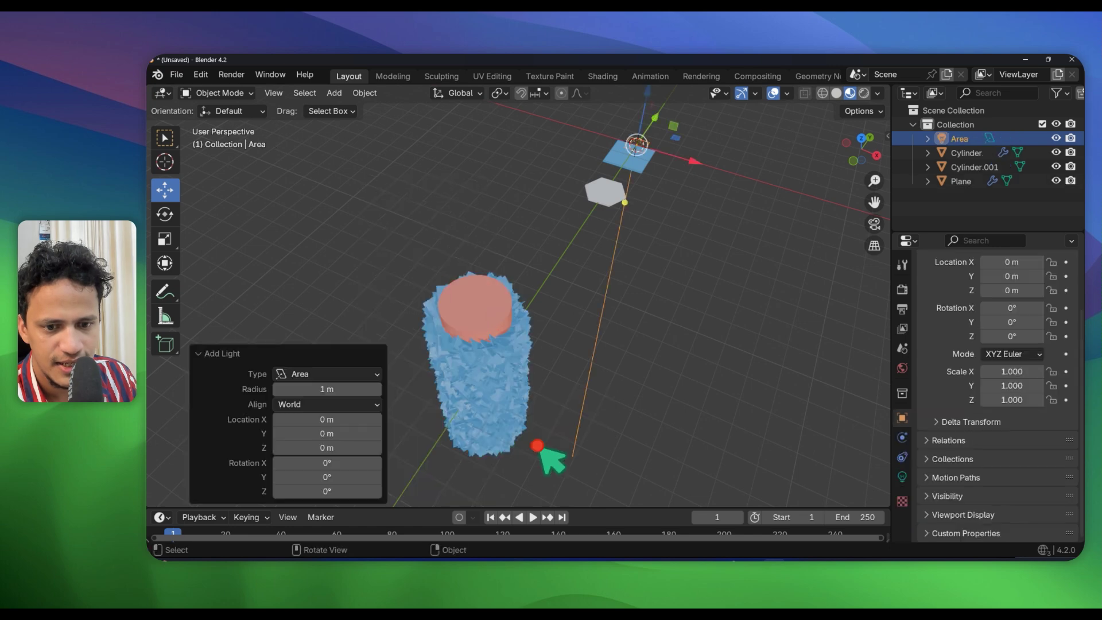
pyautogui.scroll(-3, 540, 425)
pyautogui.moveTo(541, 401); pyautogui.dragTo(494, 396, button='middle')
pyautogui.moveTo(702, 255); pyautogui.dragTo(505, 196)
pyautogui.scroll(3, 503, 200)
pyautogui.moveTo(498, 211); pyautogui.dragTo(463, 224, button='middle')
pyautogui.scroll(-3, 492, 221)
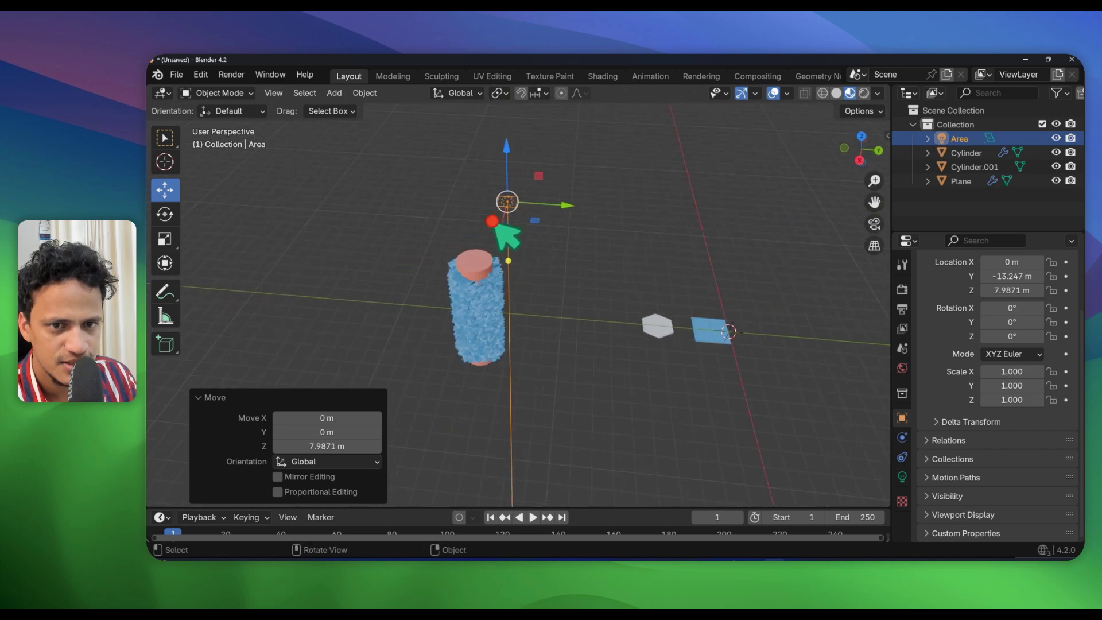
# - Scale the area light up to about 12.8 and set its power to 2000 W
pyautogui.press('s')
pyautogui.click(362, 271)
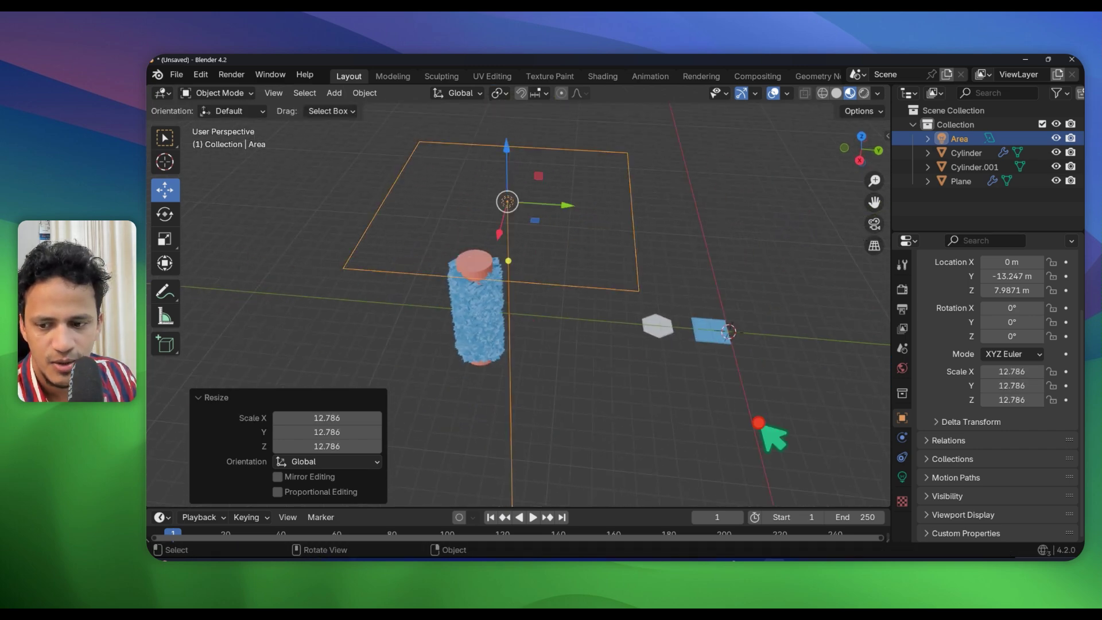
pyautogui.click(901, 476)
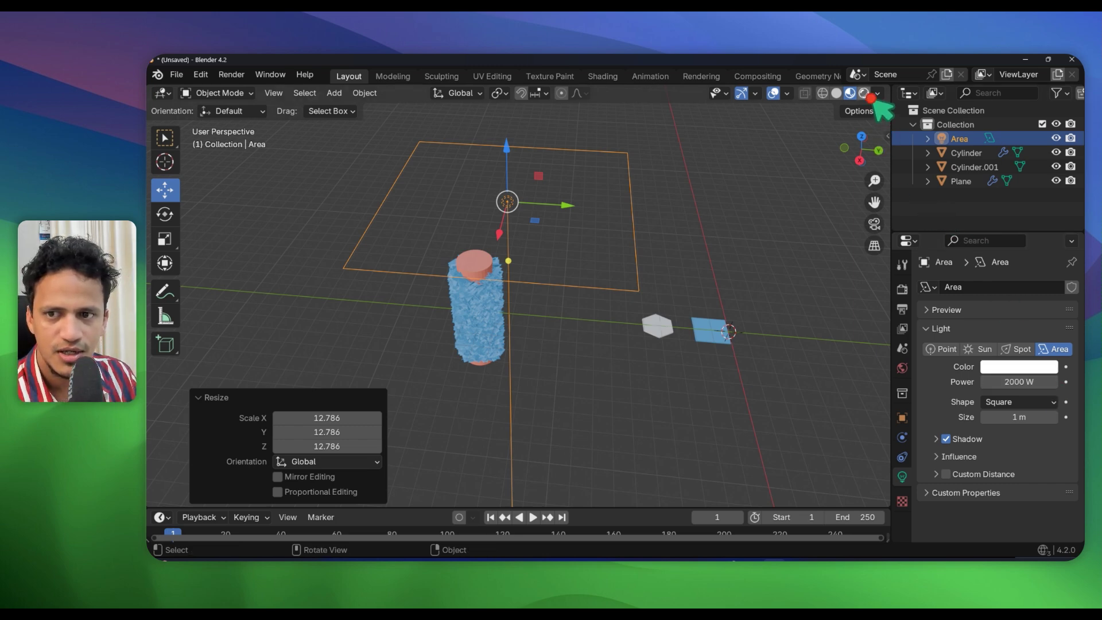
# - Display the scene in rendered shading and shift the area light along the Y axis, away from the hexagon and plane
pyautogui.scroll(3, 545, 301)
pyautogui.scroll(4, 545, 301)
pyautogui.scroll(-5, 546, 300)
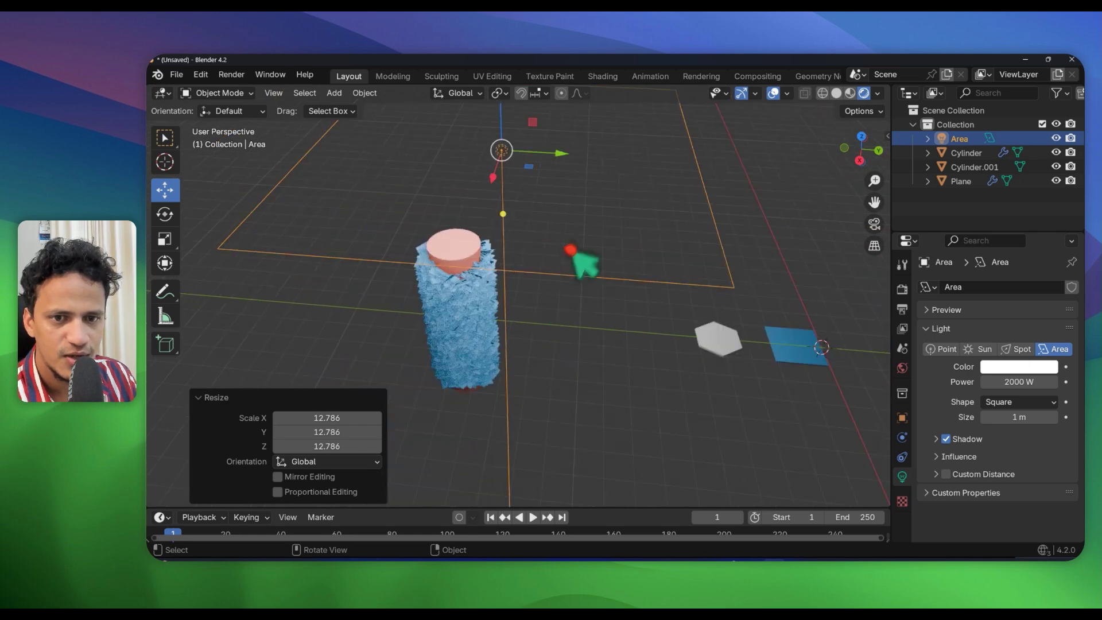
pyautogui.moveTo(566, 154); pyautogui.dragTo(478, 166)
pyautogui.moveTo(496, 289); pyautogui.dragTo(521, 324, button='middle')
# - Add a camera, look through it and bring the nanosheet-covered cylinder into the frame
pyautogui.hotkey('shift', 'a')
pyautogui.click(491, 352)
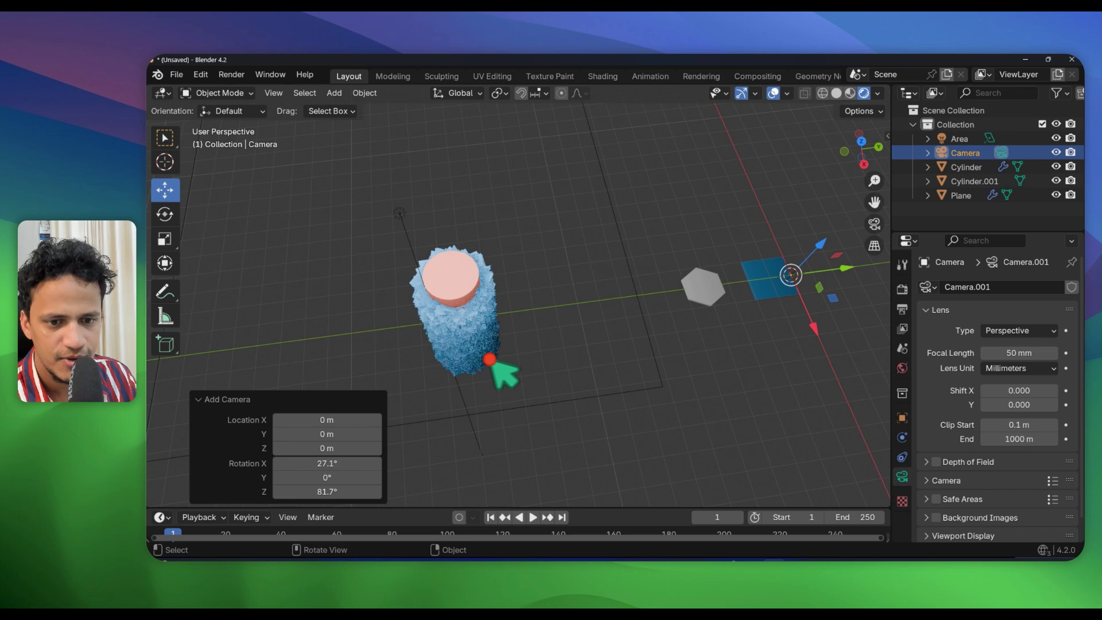
pyautogui.click(873, 224)
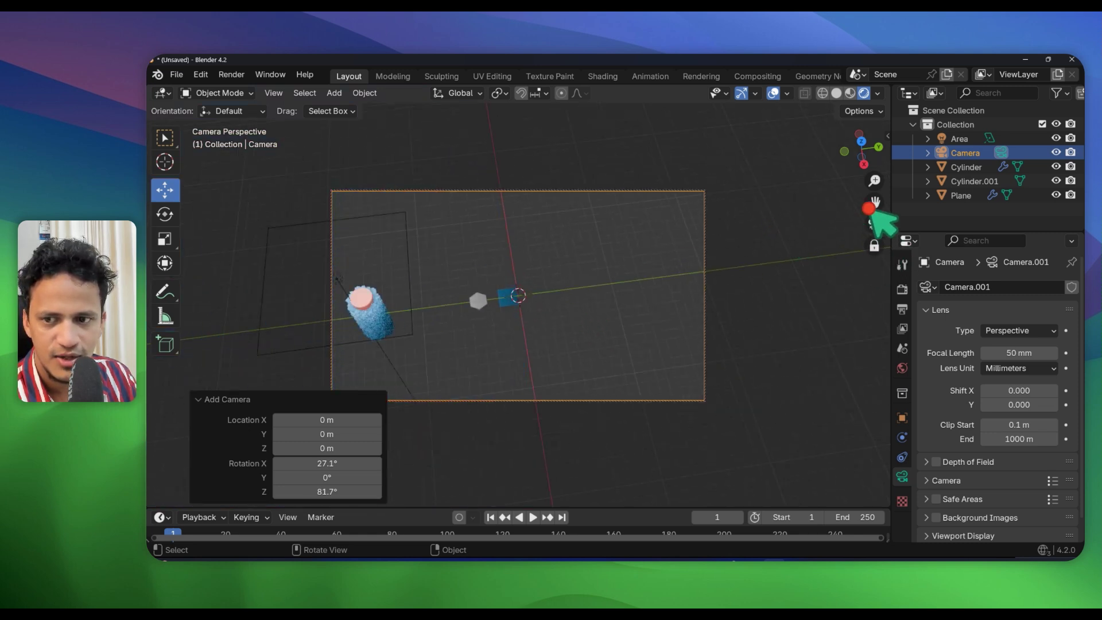
pyautogui.moveTo(878, 202); pyautogui.dragTo(531, 334)
pyautogui.scroll(4, 532, 334)
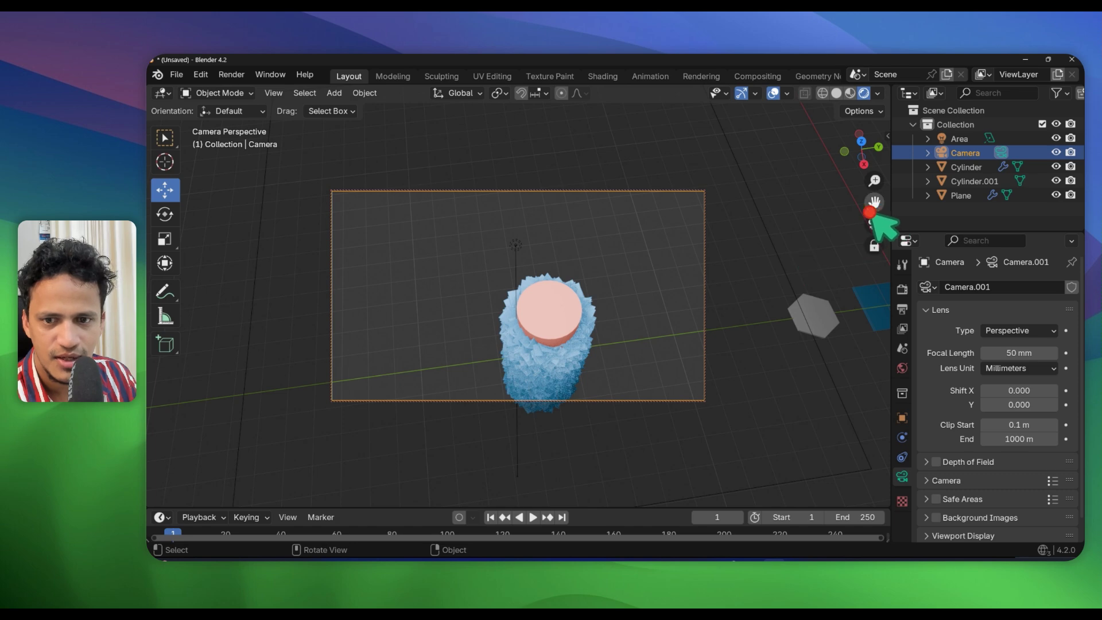
# - Lock the camera to the view and frame the whole cylinder from above
pyautogui.click(848, 223)
pyautogui.moveTo(878, 202); pyautogui.dragTo(640, 345)
pyautogui.moveTo(640, 345); pyautogui.dragTo(639, 319, button='middle')
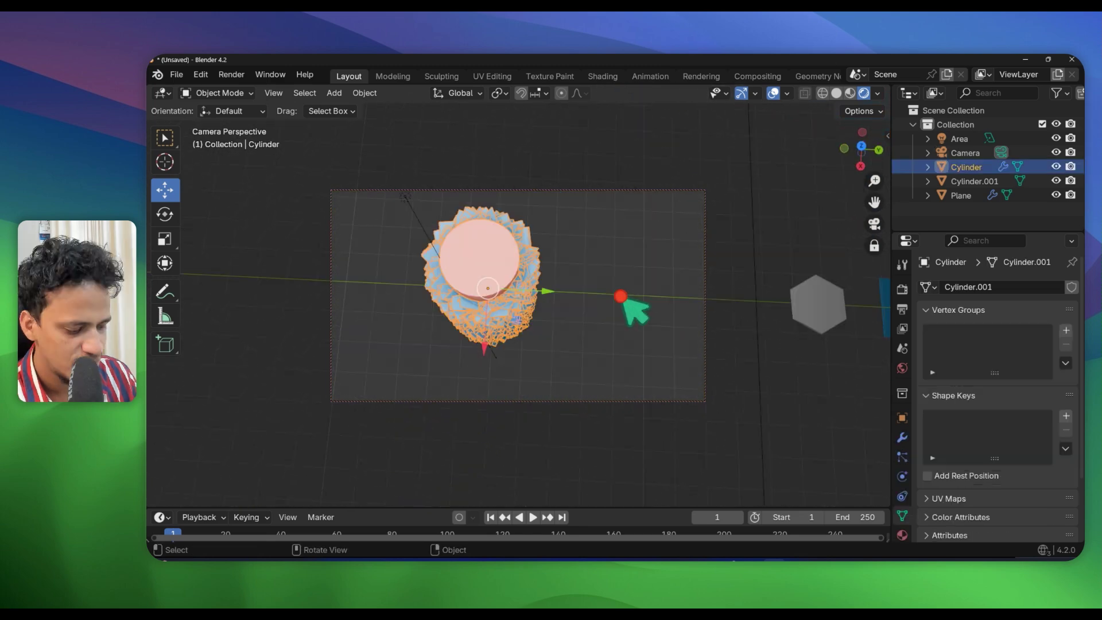
# - Rotate the cylinder about 45° around the global X axis and move it toward the centre of the camera frame
pyautogui.press('r')
pyautogui.press('x')
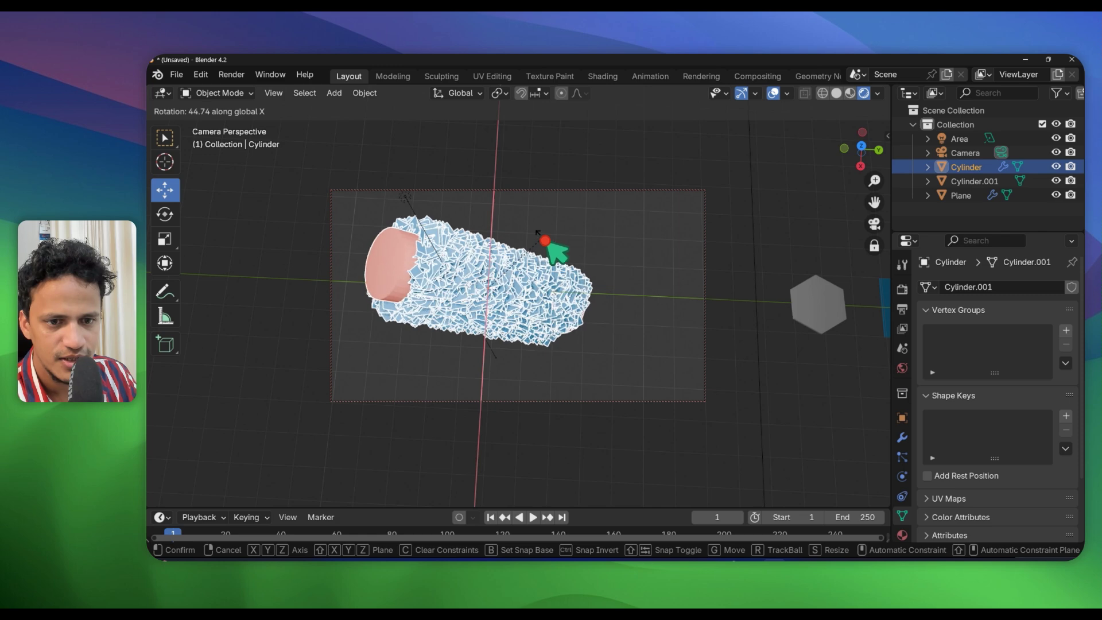
pyautogui.click(554, 252)
pyautogui.press('g')
pyautogui.click(583, 306)
pyautogui.click(583, 356)
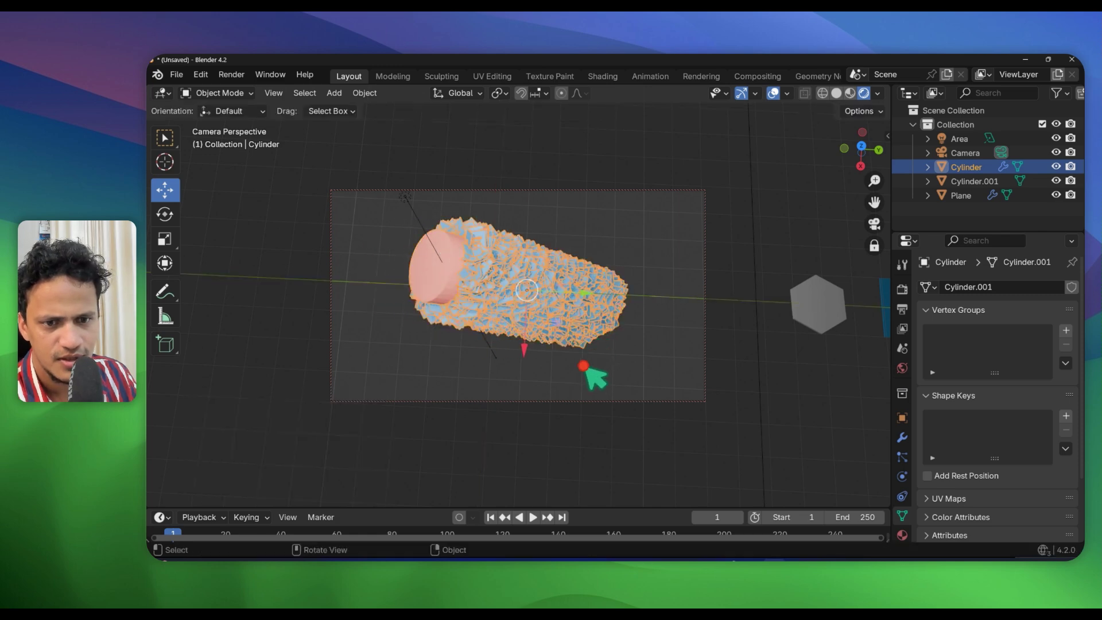
# - Rotate the cylinder back by about 26° around the global X axis
pyautogui.click(602, 329)
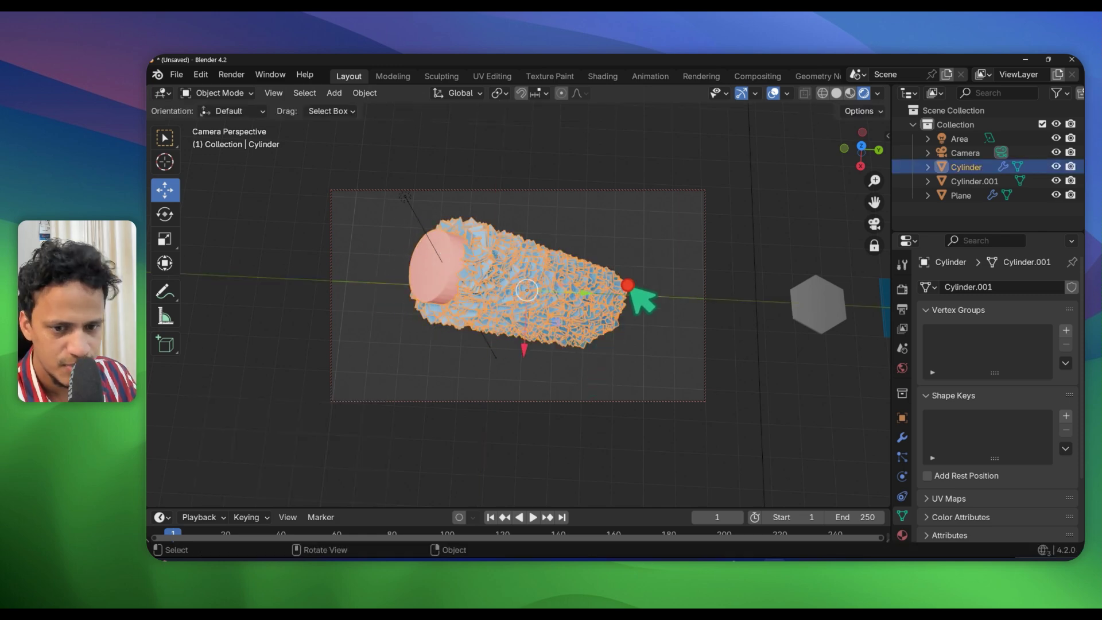
pyautogui.press('r')
pyautogui.press('x')
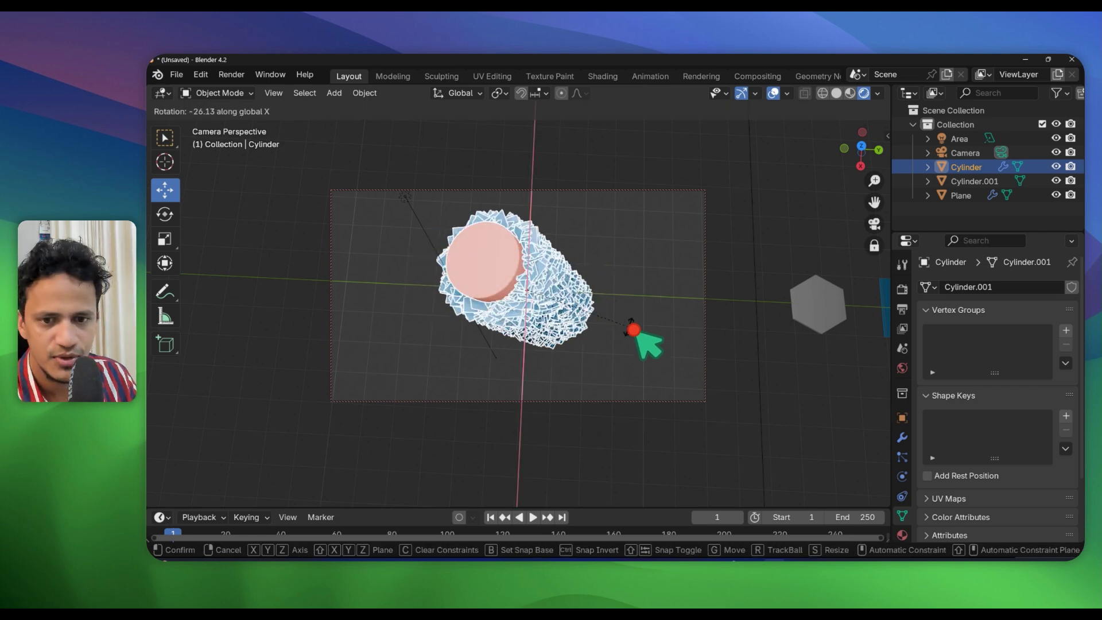
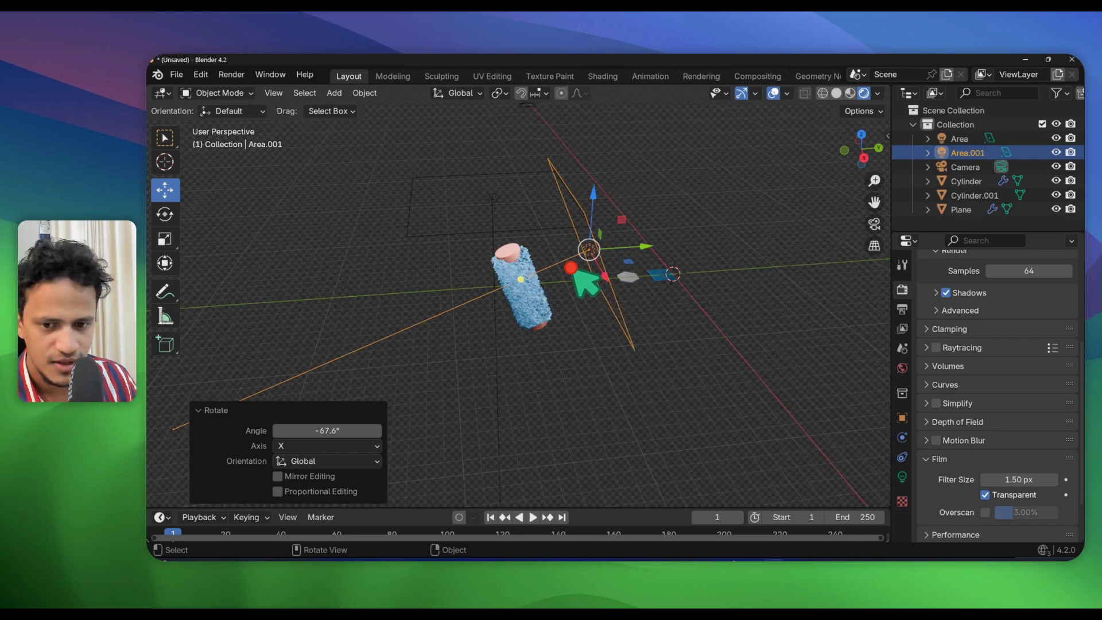
# - In camera view, move the second area light about 7.39 m along the Y axis, away from the cylinder
pyautogui.click(873, 223)
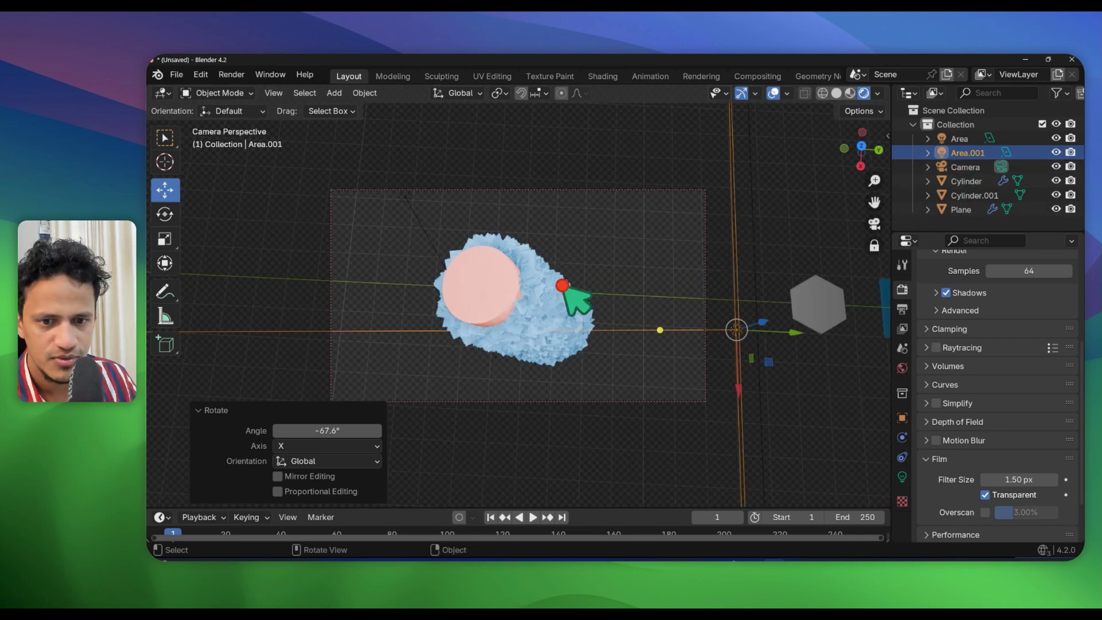
pyautogui.scroll(2, 568, 350)
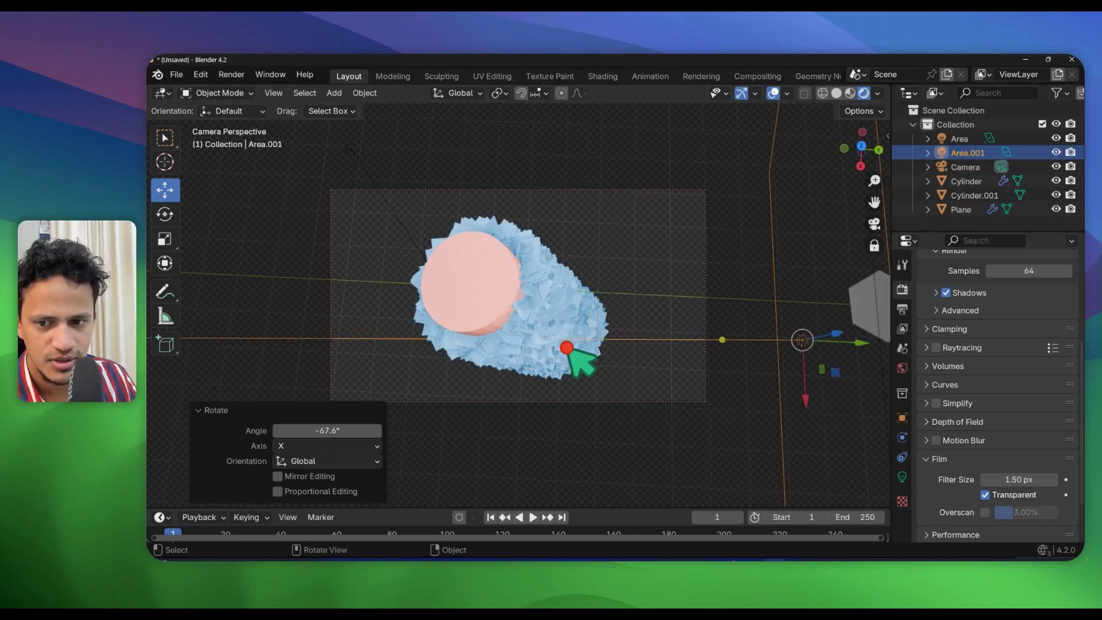
pyautogui.scroll(-2, 568, 349)
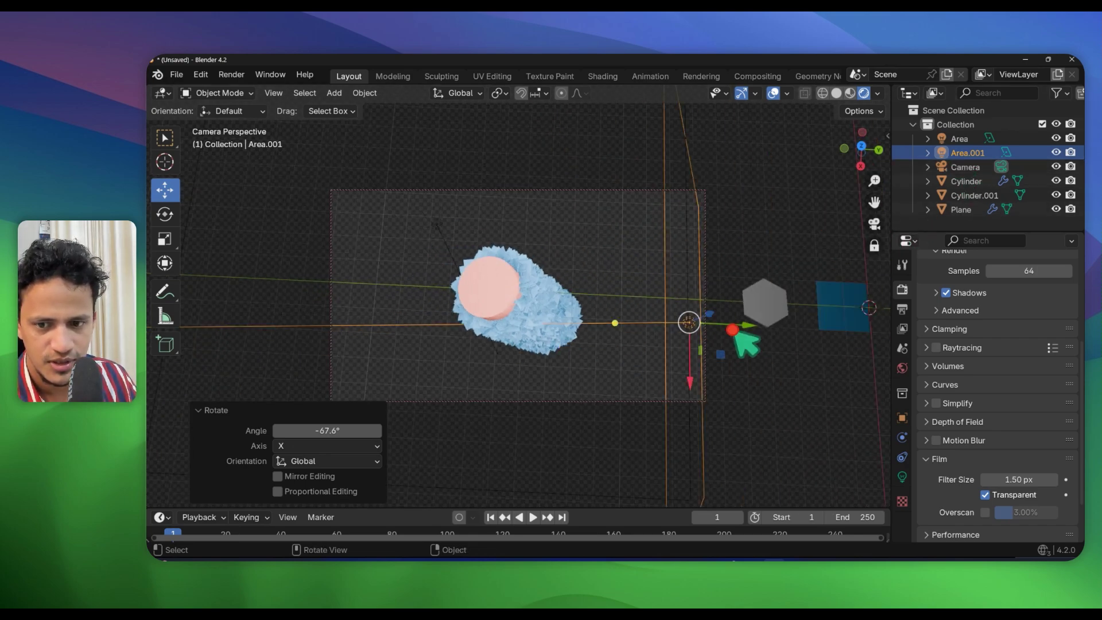
pyautogui.press('g')
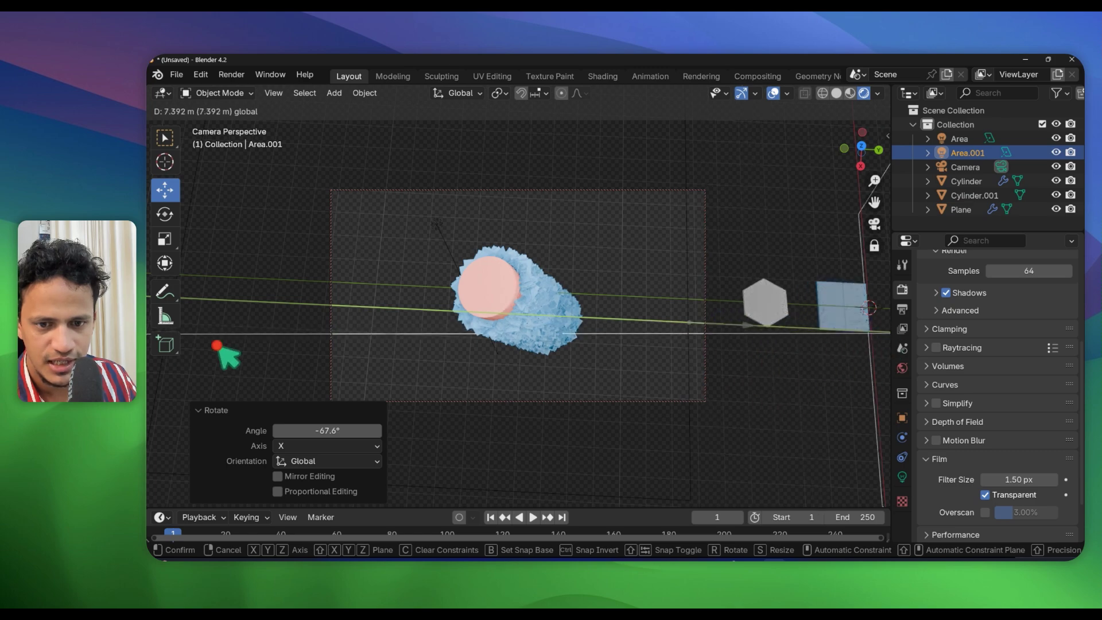
pyautogui.click(227, 356)
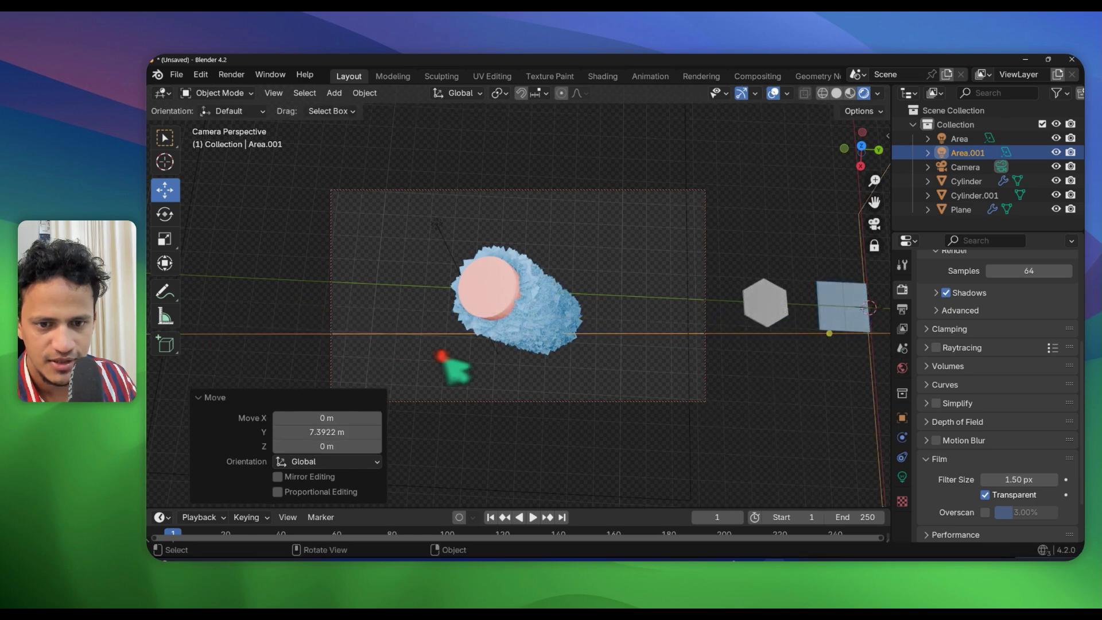
pyautogui.scroll(3, 480, 364)
pyautogui.scroll(-1, 505, 344)
pyautogui.scroll(-2, 498, 274)
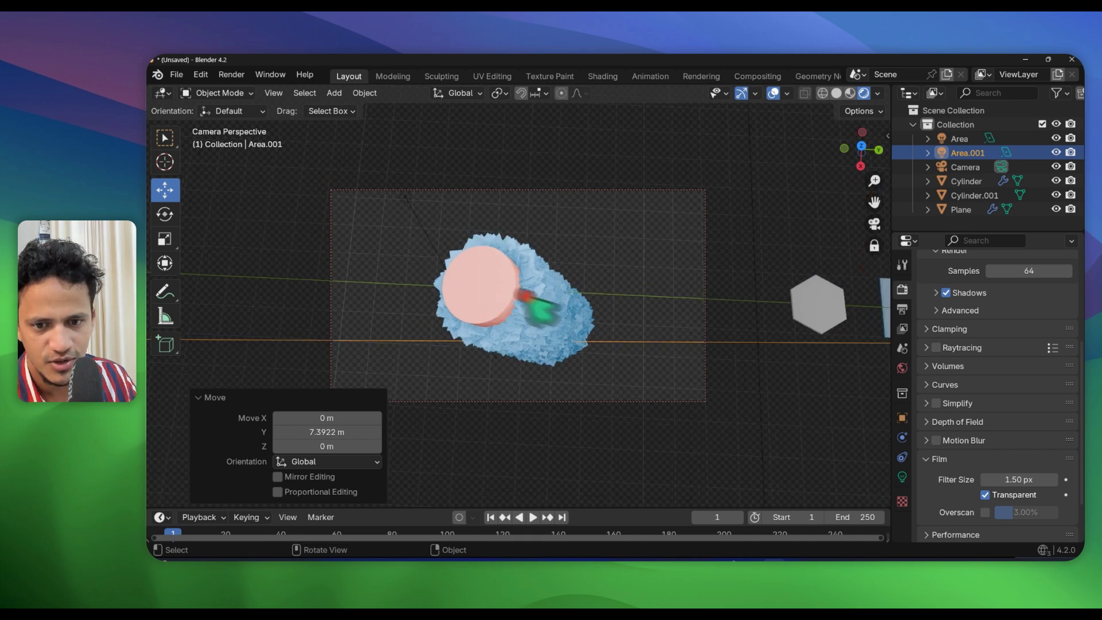
# - Orbit the locked camera so the cylinder lies diagonally across the frame with its bare cap in front
pyautogui.click(578, 339)
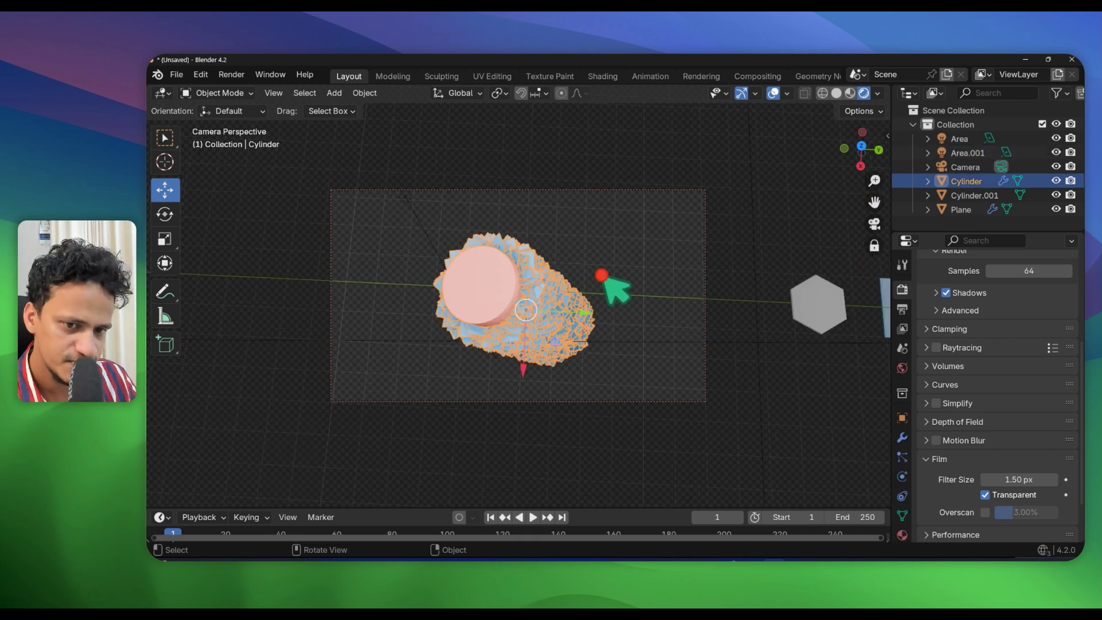
pyautogui.moveTo(593, 273); pyautogui.dragTo(513, 354, button='middle')
pyautogui.click(627, 310)
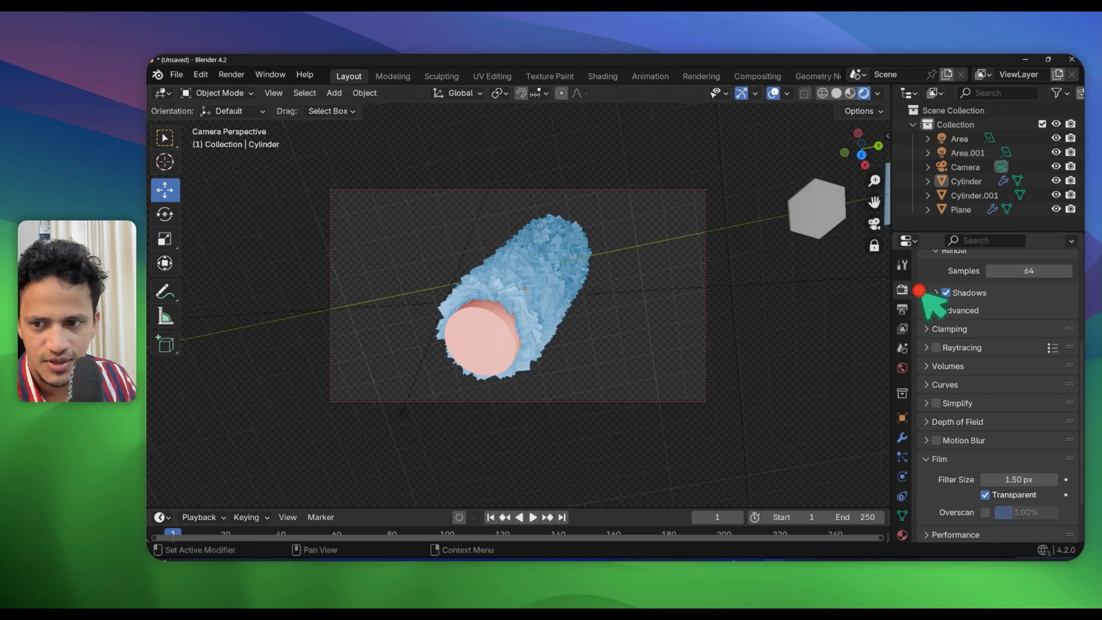
# - Review the render engine options, keeping EEVEE, and switch the viewport to solid shading
pyautogui.scroll(1, 880, 315)
pyautogui.scroll(-2, 900, 314)
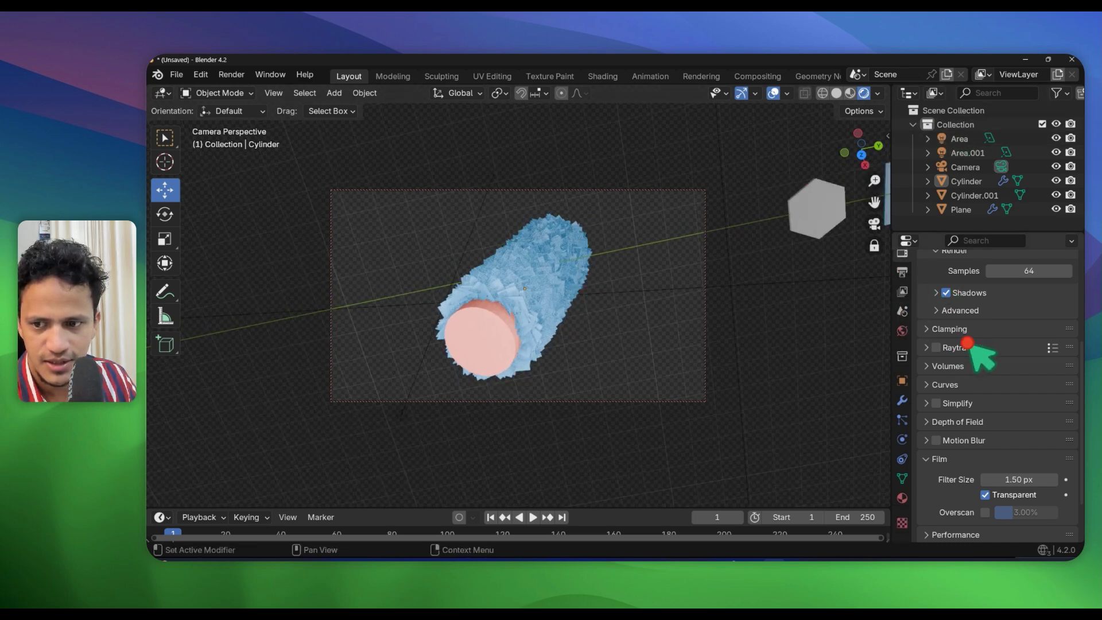
pyautogui.scroll(5, 975, 359)
pyautogui.click(999, 290)
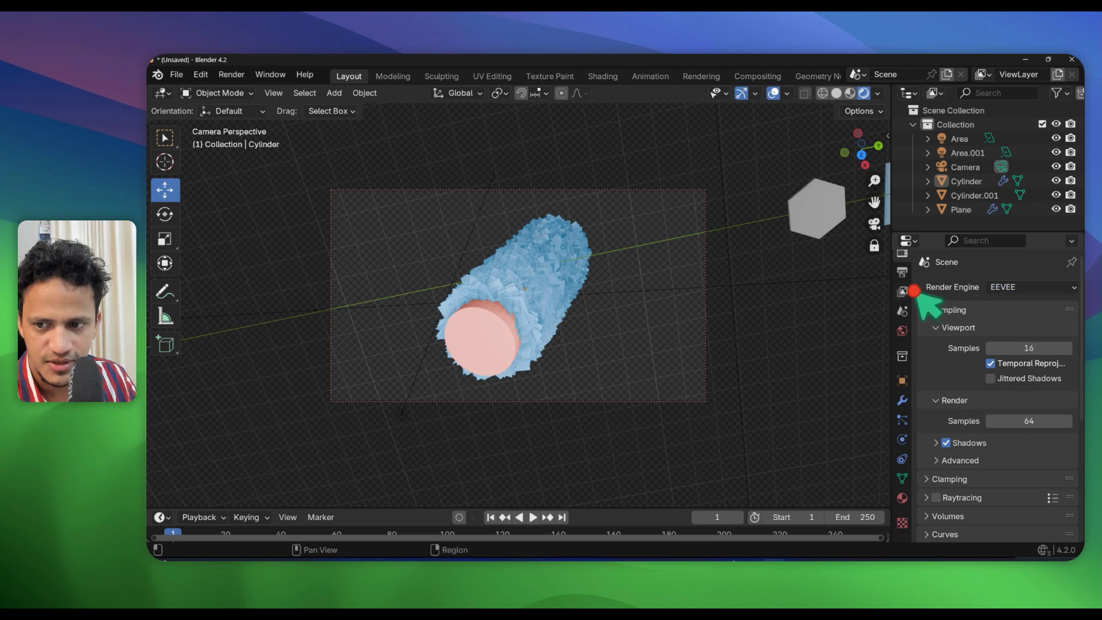
pyautogui.click(1013, 287)
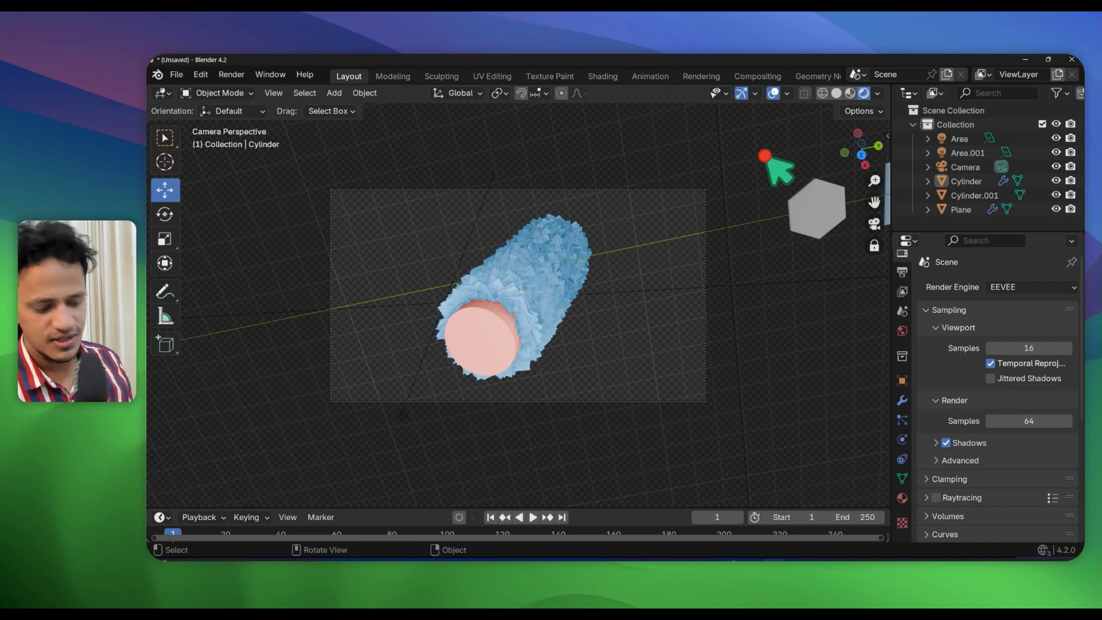
pyautogui.click(839, 93)
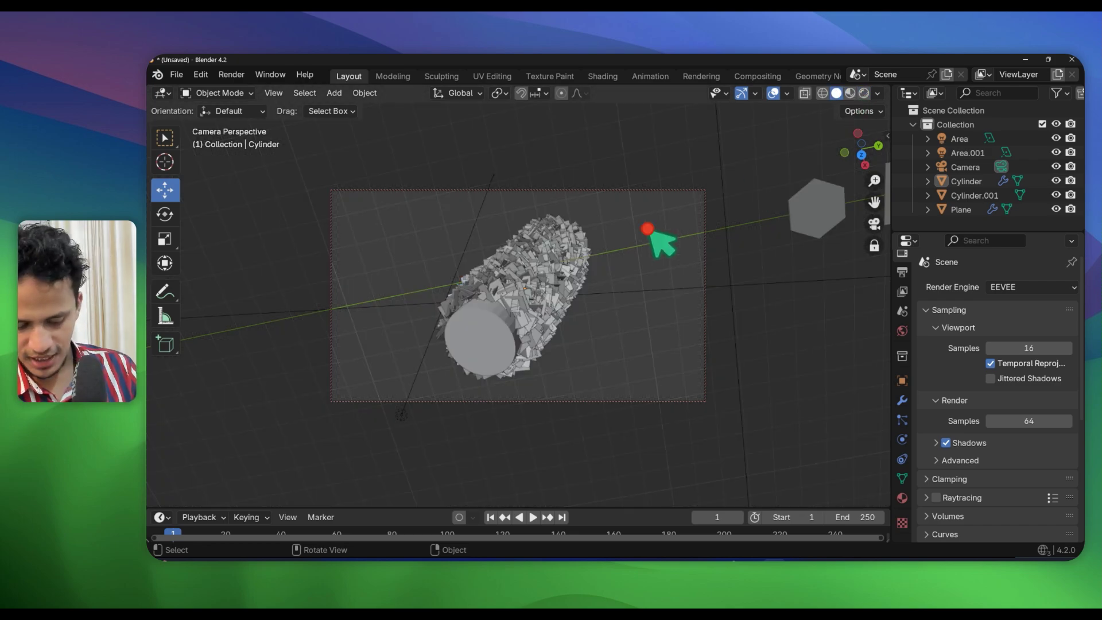
# - Switch the viewport to material preview and examine the sheet-covered cylinder alongside the separate hexagonal plate and square plane
pyautogui.moveTo(647, 229); pyautogui.dragTo(507, 277, button='middle')
pyautogui.scroll(8, 516, 286)
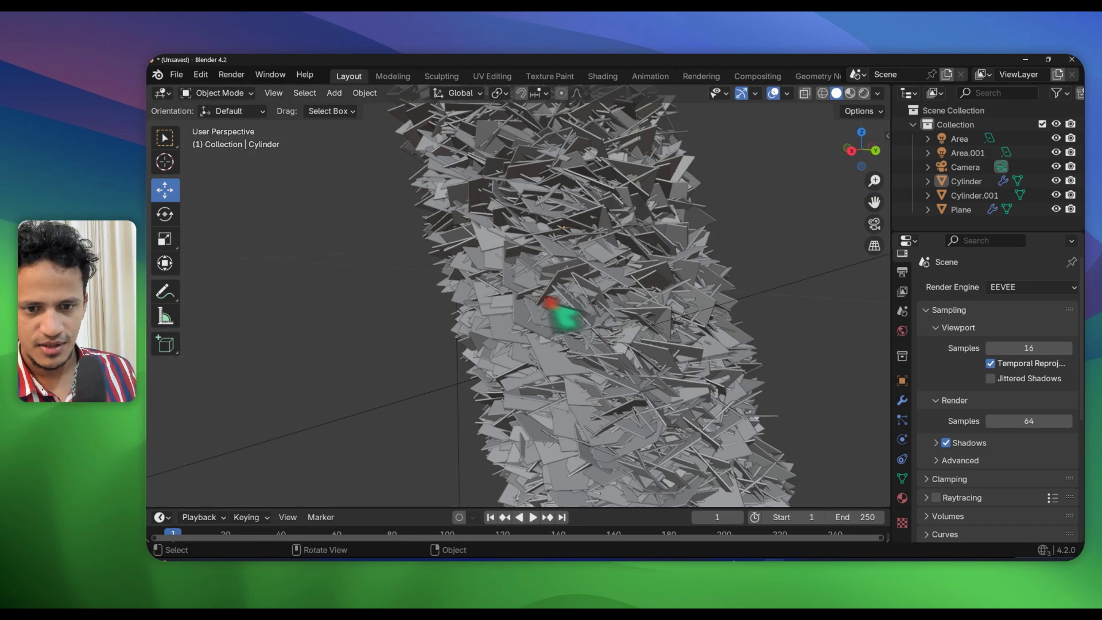
pyautogui.scroll(-8, 525, 320)
pyautogui.moveTo(525, 319); pyautogui.dragTo(580, 271, button='middle')
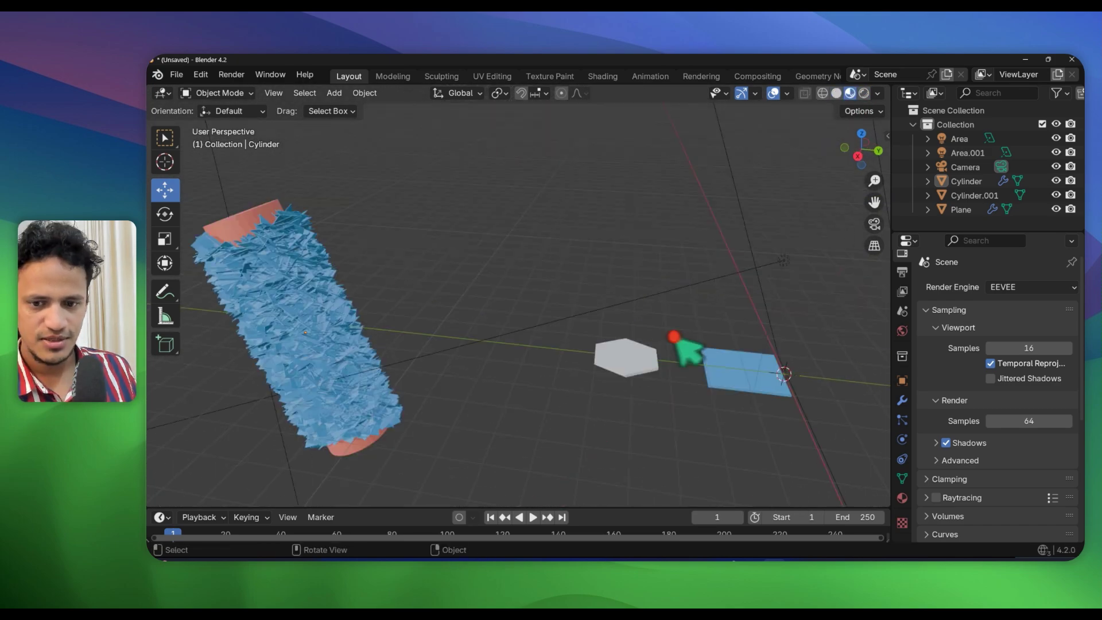
pyautogui.scroll(4, 675, 336)
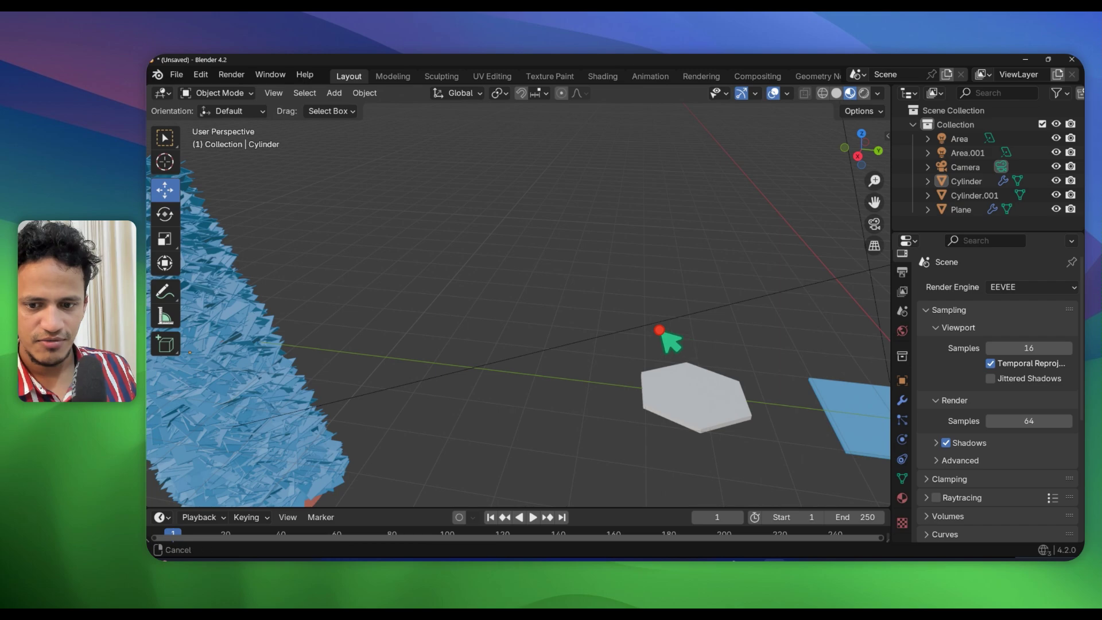
pyautogui.keyDown('shift'); pyautogui.moveTo(681, 337); pyautogui.dragTo(538, 302, button='middle'); pyautogui.keyUp('shift')
pyautogui.click(511, 340)
pyautogui.scroll(-5, 508, 355)
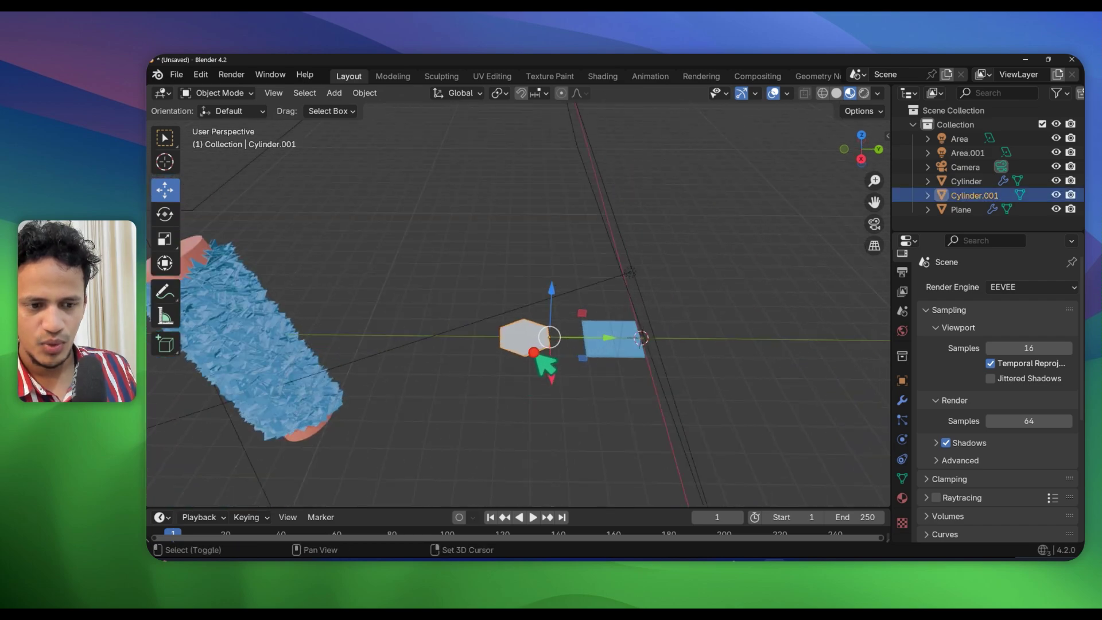
pyautogui.keyDown('shift'); pyautogui.moveTo(534, 344); pyautogui.dragTo(581, 332, button='middle'); pyautogui.keyUp('shift')
pyautogui.click(327, 328)
pyautogui.keyDown('shift'); pyautogui.moveTo(338, 329); pyautogui.dragTo(450, 335, button='middle'); pyautogui.keyUp('shift')
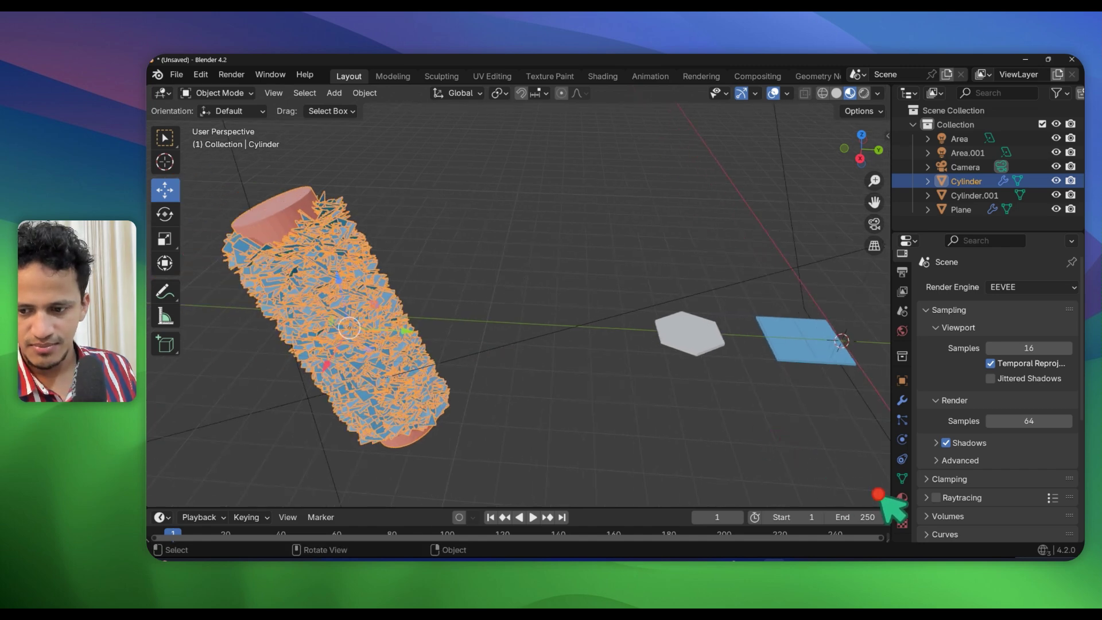
# - Give the hexagonal plate a new material with a pale yellow base color
pyautogui.click(713, 348)
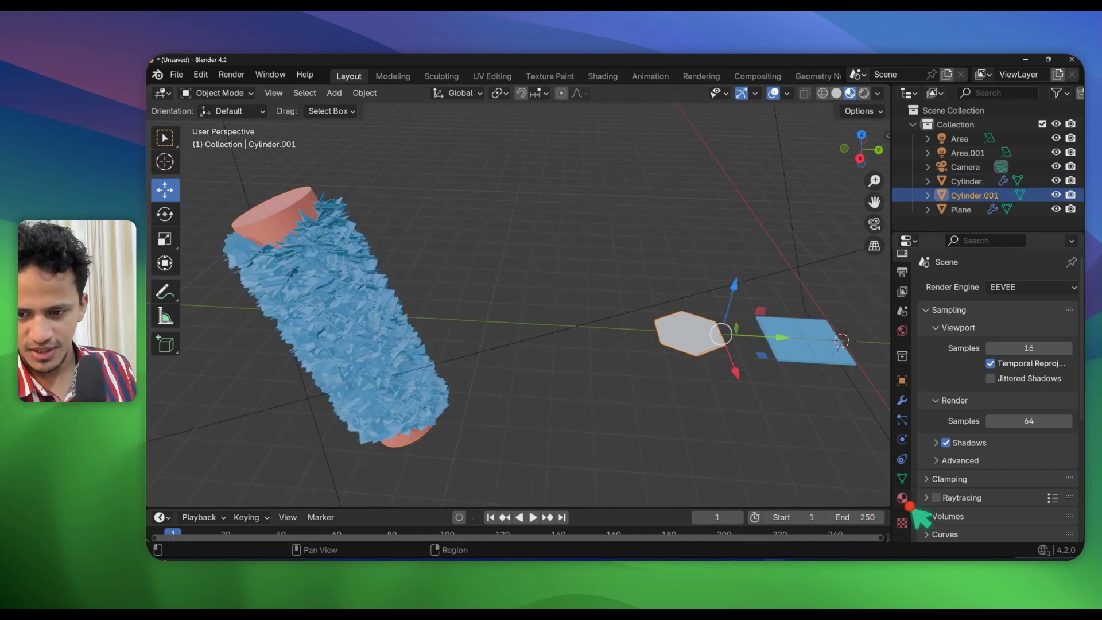
pyautogui.click(904, 499)
pyautogui.click(1008, 346)
pyautogui.click(1025, 435)
pyautogui.click(986, 307)
# - Replace the Plane with the hexagonal plate Cylinder.001 as the instance object of the cylinder's particles, and inspect the coated rod
pyautogui.click(369, 349)
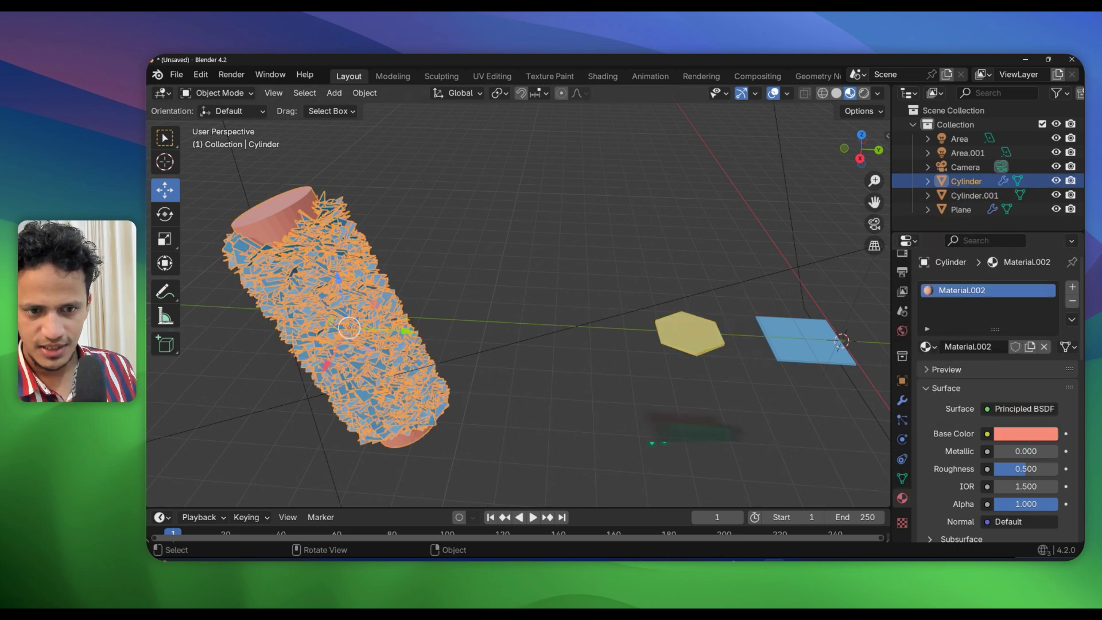
pyautogui.click(902, 420)
pyautogui.scroll(-10, 997, 431)
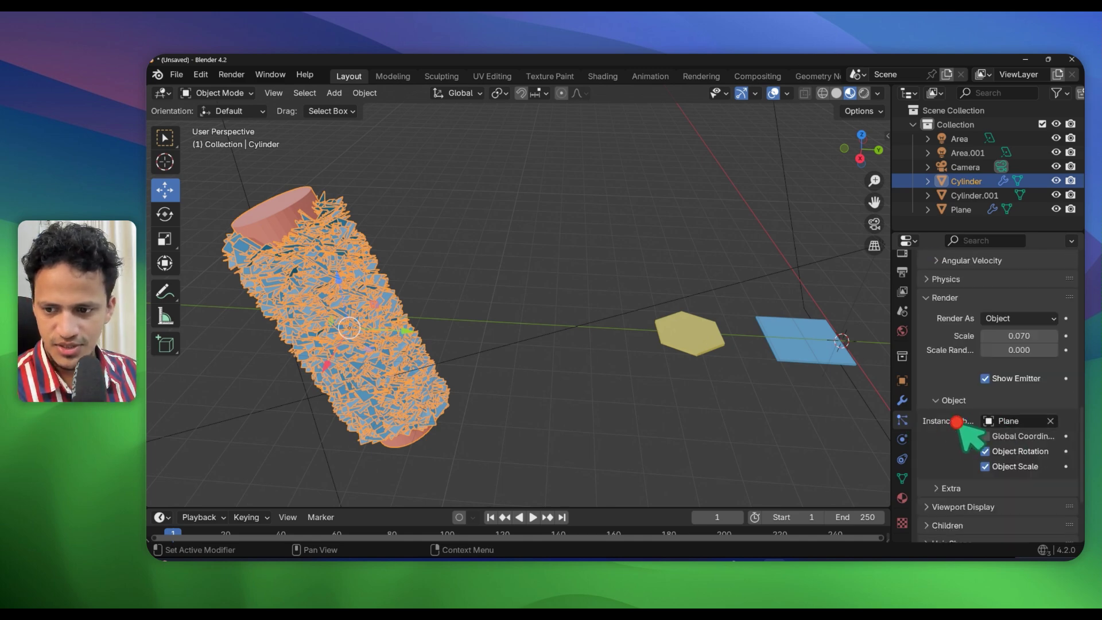
pyautogui.click(1050, 420)
pyautogui.moveTo(1056, 424); pyautogui.dragTo(712, 353)
pyautogui.click(654, 425)
pyautogui.moveTo(388, 310); pyautogui.dragTo(437, 296, button='middle')
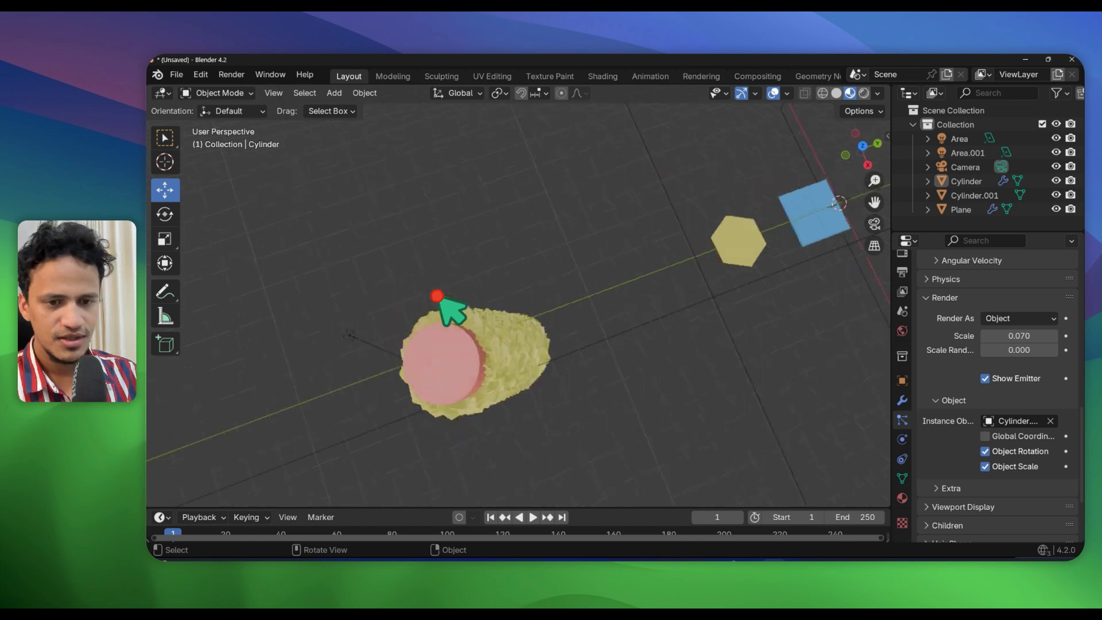
pyautogui.press('KP_0')
pyautogui.moveTo(536, 324); pyautogui.dragTo(528, 318, button='middle')
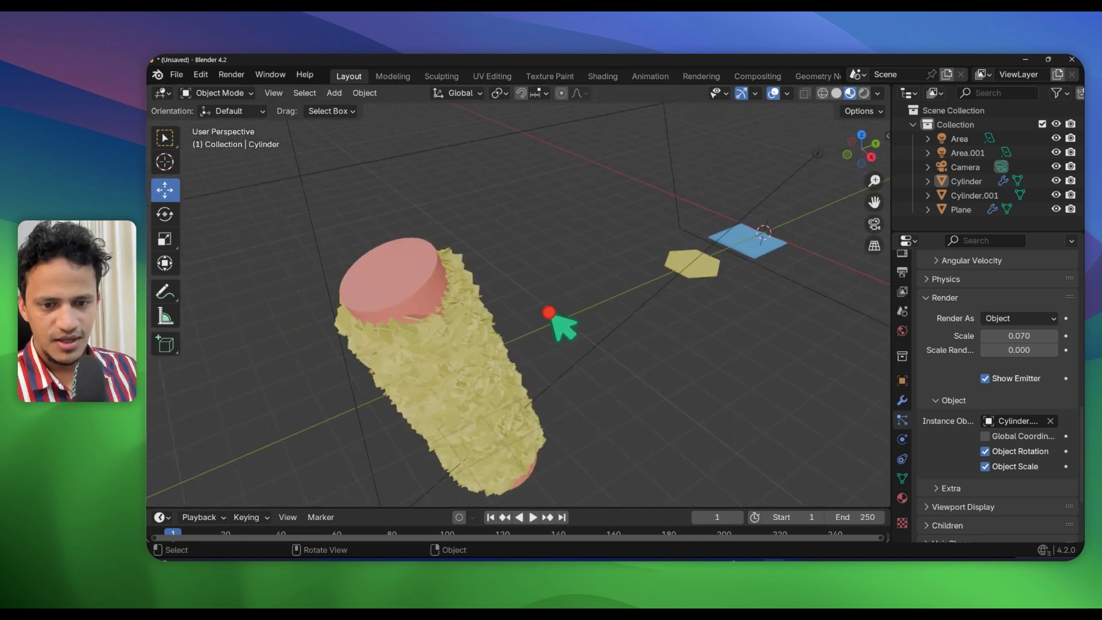